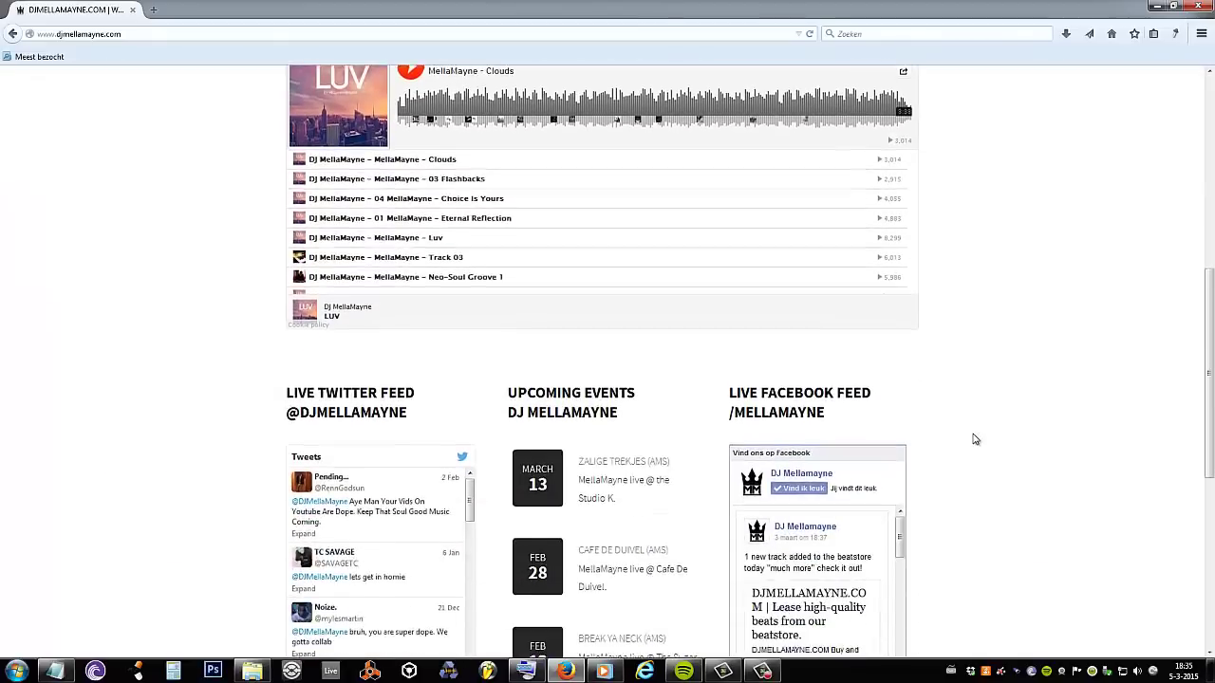
- View the Beat Store page and the Drumkits page on djmellamayne.com
scroll(973, 437, "up", 5)
left_click(409, 121)
scroll(408, 268, "down", 4)
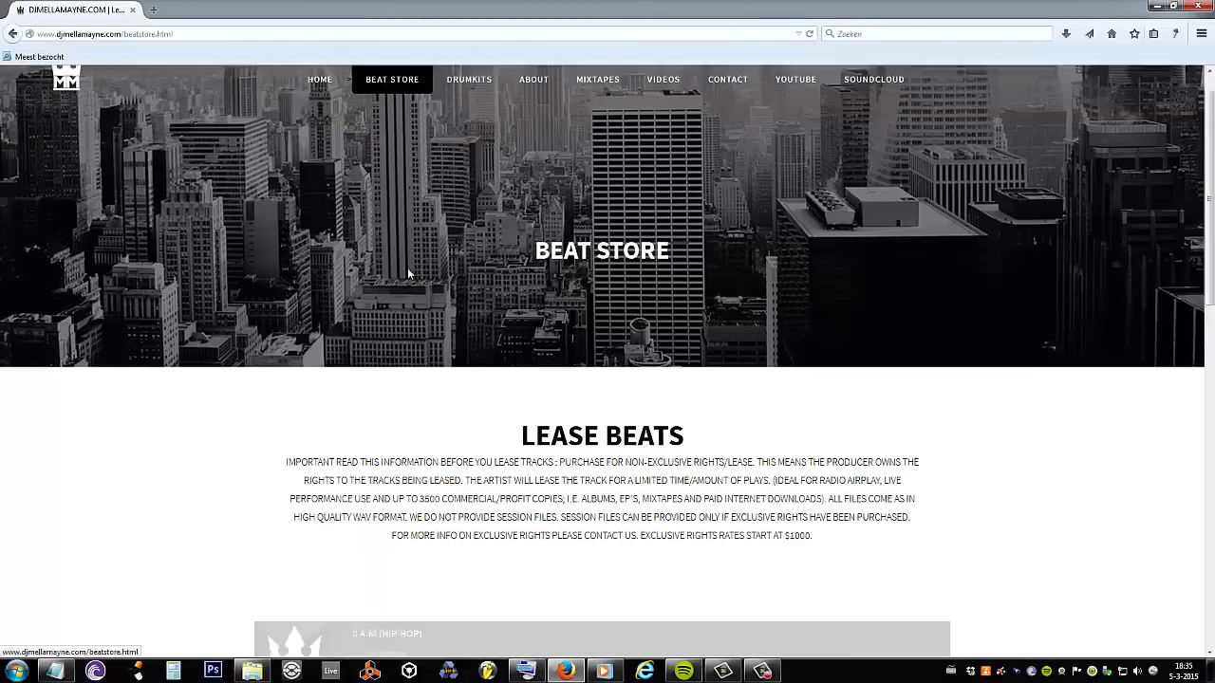
scroll(409, 274, "up", 5)
left_click(461, 121)
scroll(429, 575, "down", 3)
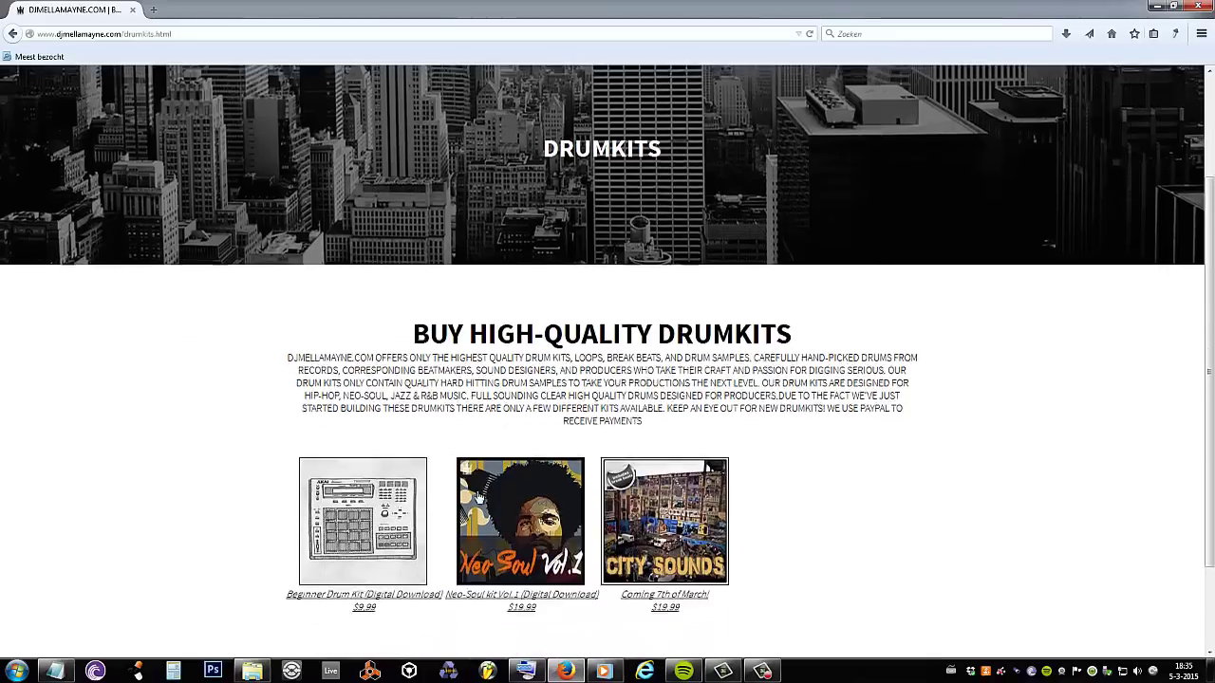
scroll(266, 383, "down", 3)
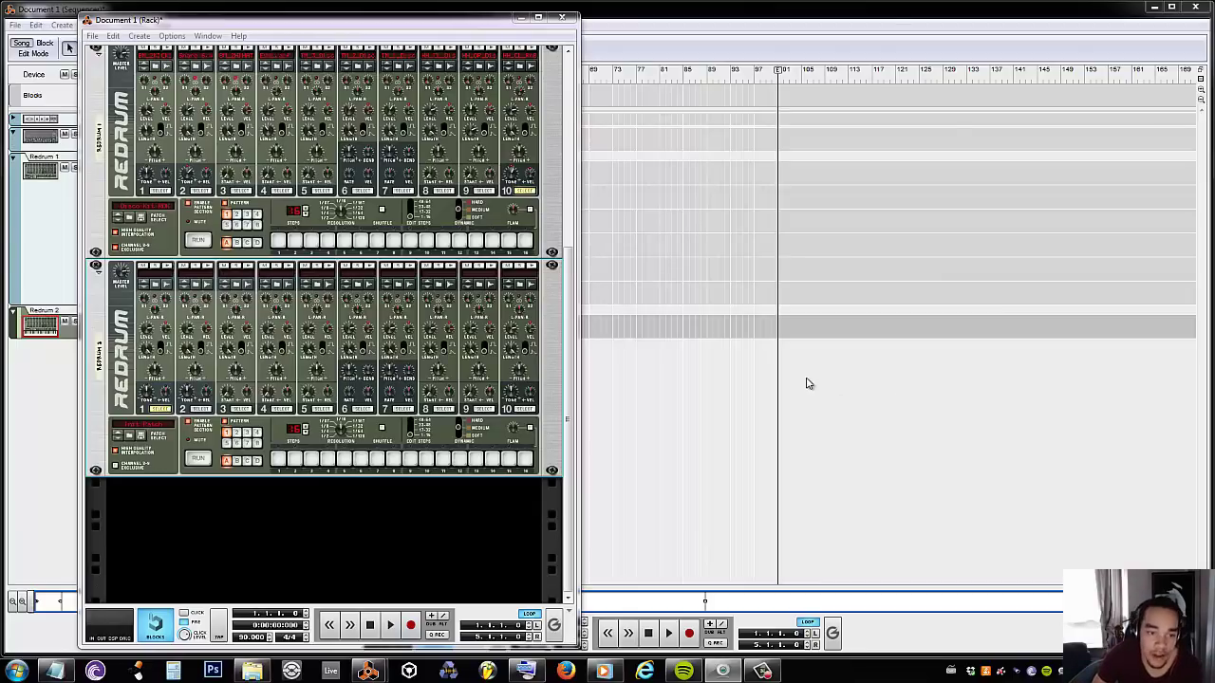
- Look at the Reason sequencer window and return to the rack window with the Redrum devices
left_click(664, 367)
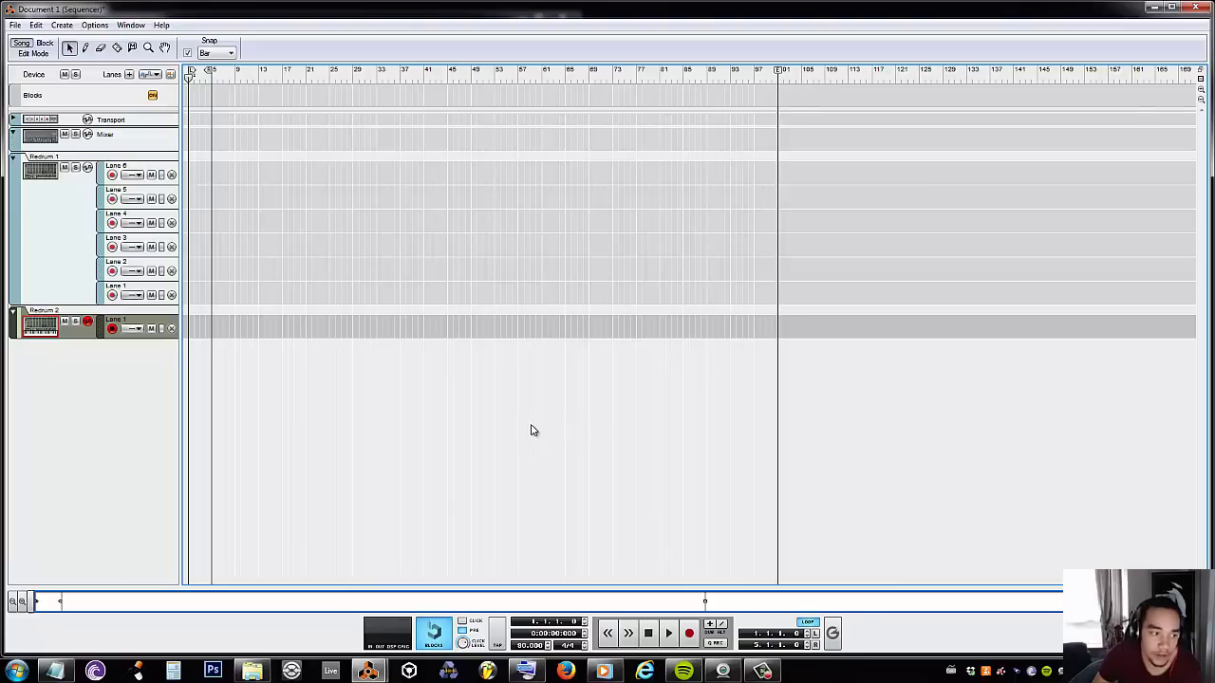
mouse_move(369, 657)
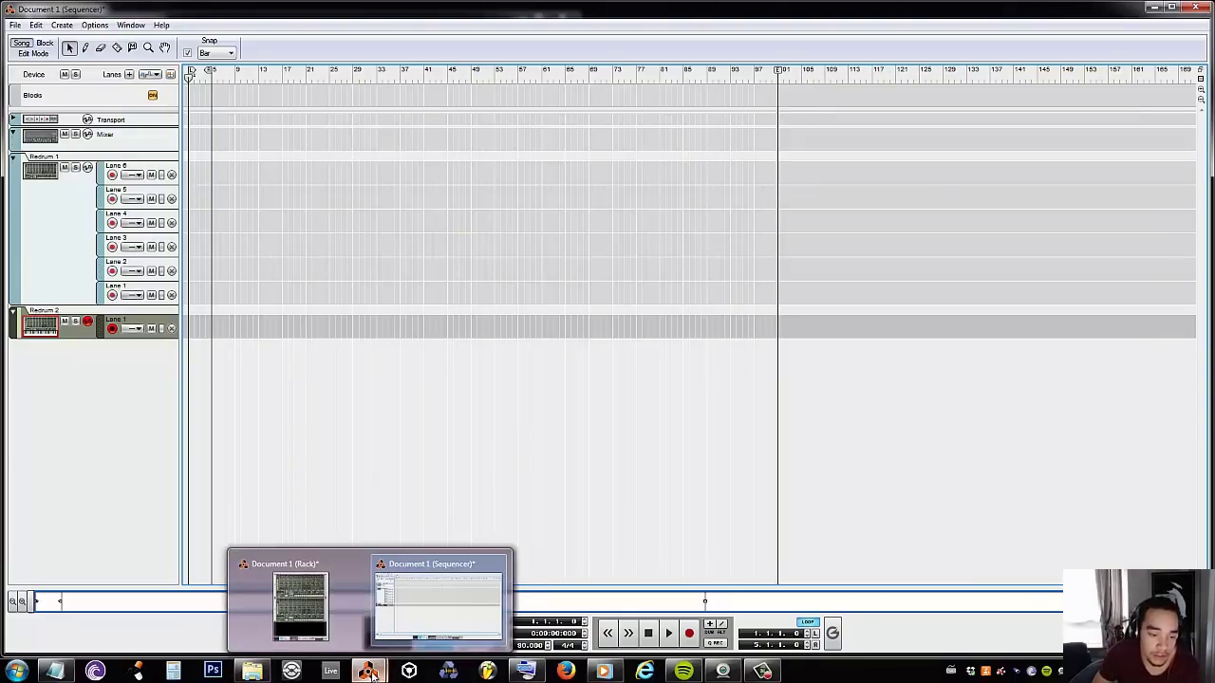
left_click(332, 627)
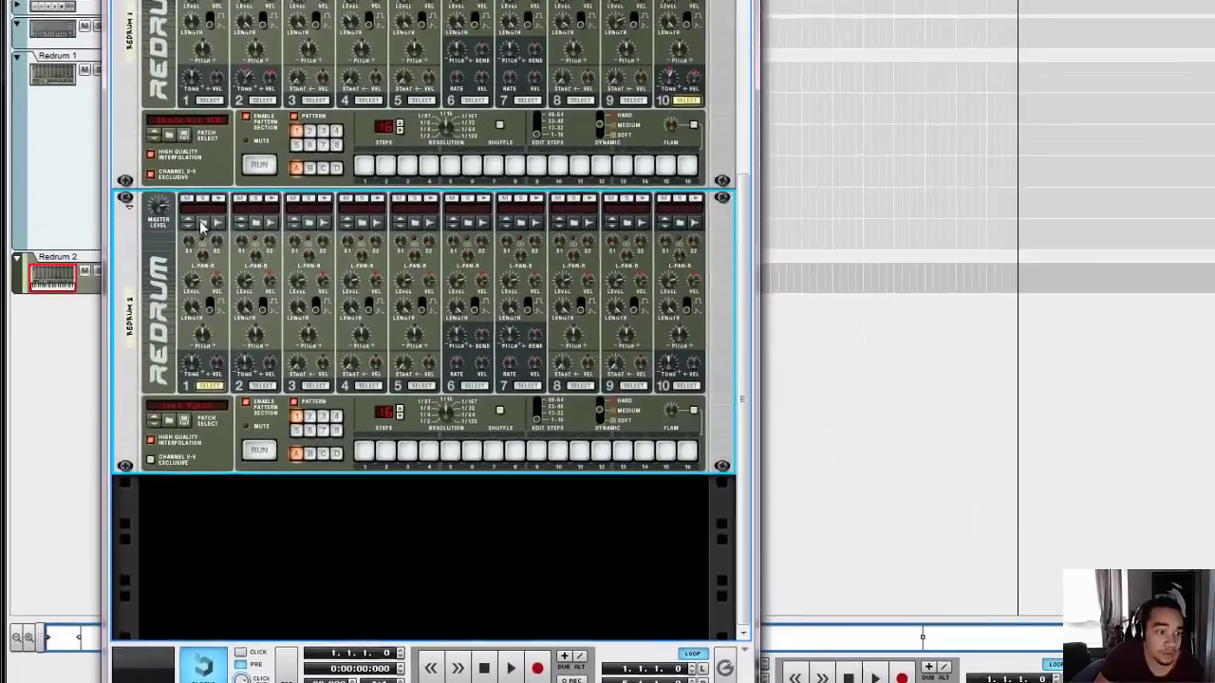
- Open the sample browser for Redrum 2's drum channel 1 and go to the beats folder on MellaMayne (D:)
left_click(155, 284)
left_click(64, 136)
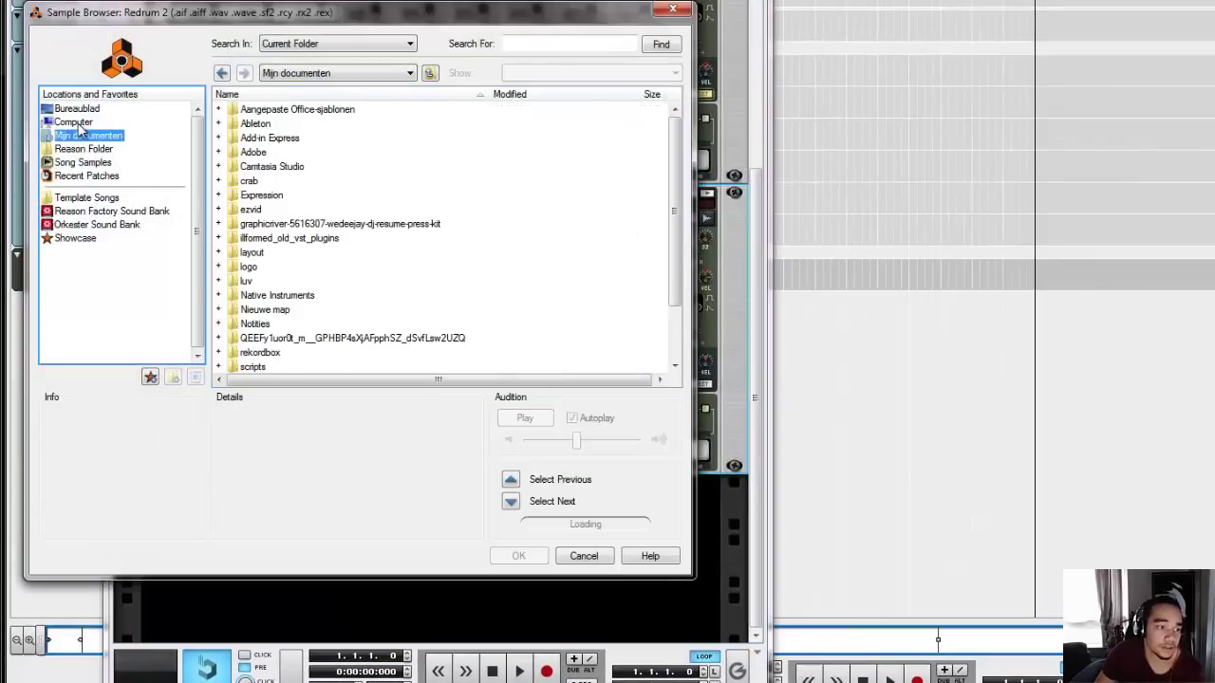
left_click(68, 122)
double_click(254, 126)
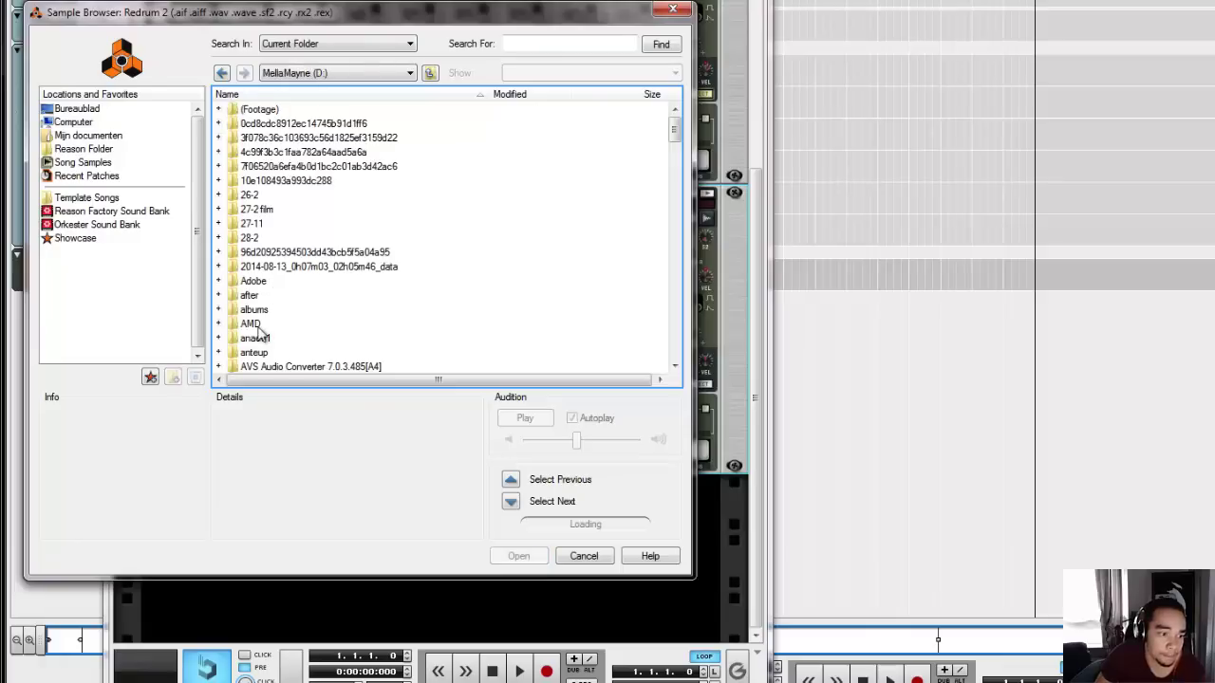
scroll(360, 317, "down", 3)
double_click(252, 274)
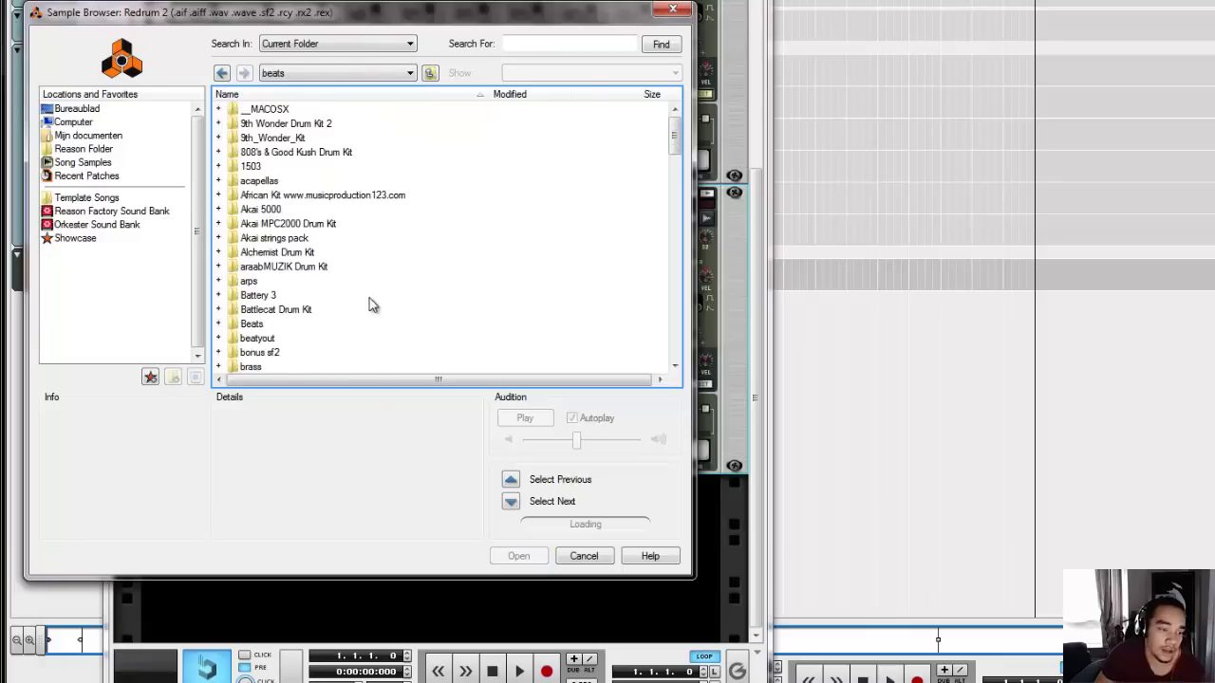
- Open the ADKicks folder inside Producers Choice Anno Domini Drum Collection
scroll(371, 303, "down", 6)
scroll(371, 304, "down", 8)
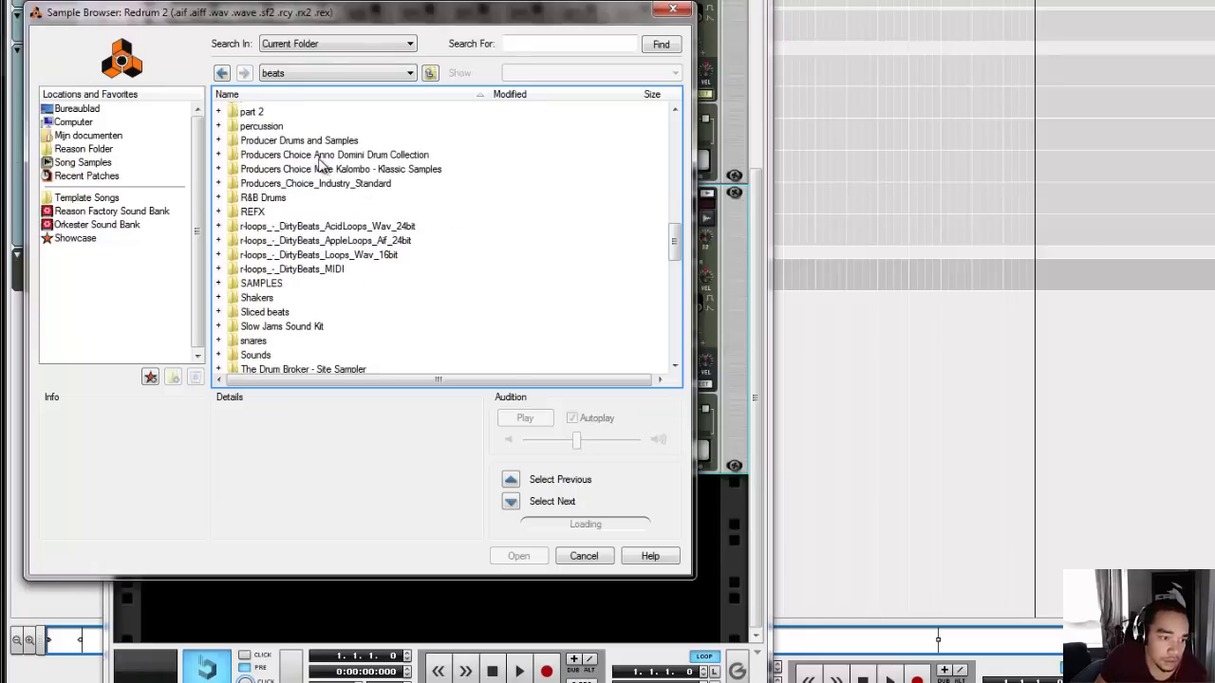
double_click(318, 156)
left_click(268, 153)
double_click(268, 154)
- Audition the kicks between ADKick001.WAV and ADKick011.WAV and load ADKick010.WAV into drum channel 1 of Redrum 2
left_click(275, 182)
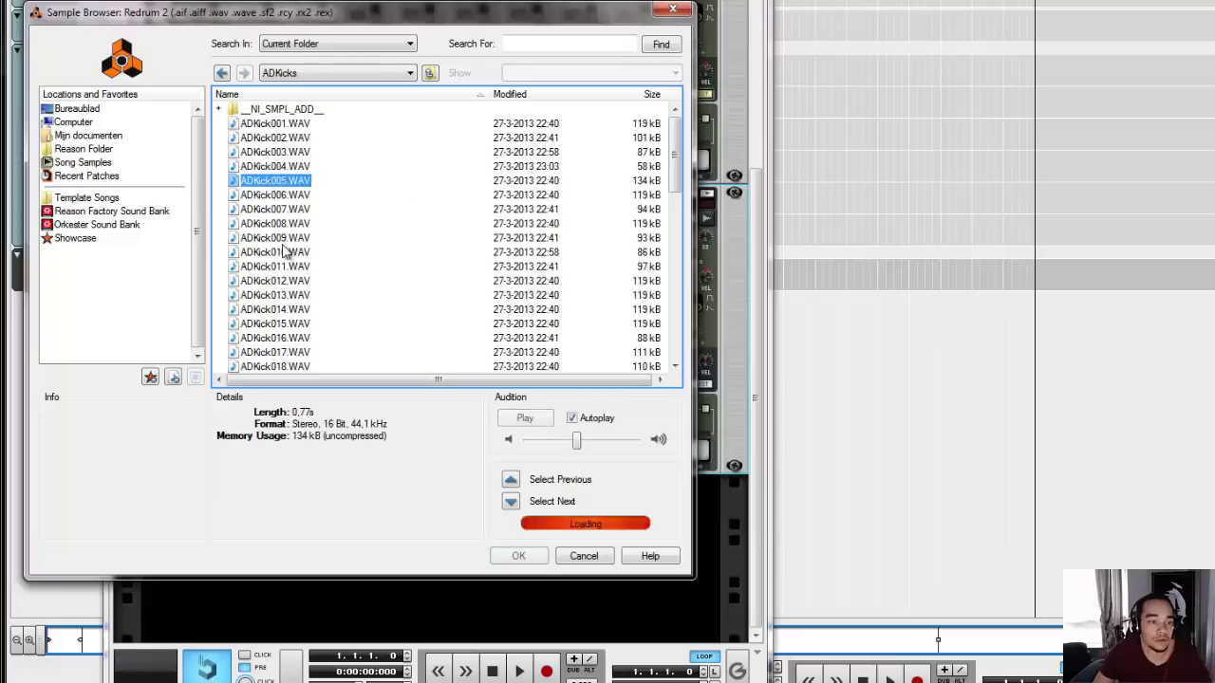
left_click(280, 155)
left_click(285, 167)
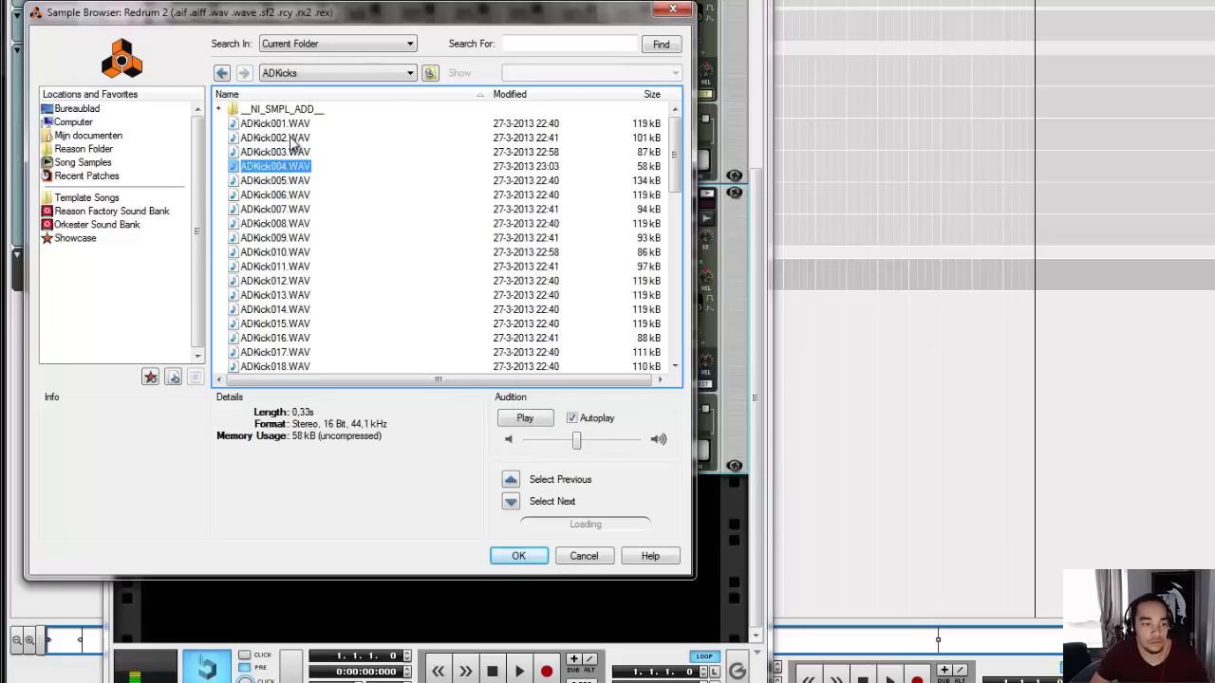
left_click(287, 139)
left_click(286, 124)
left_click(294, 196)
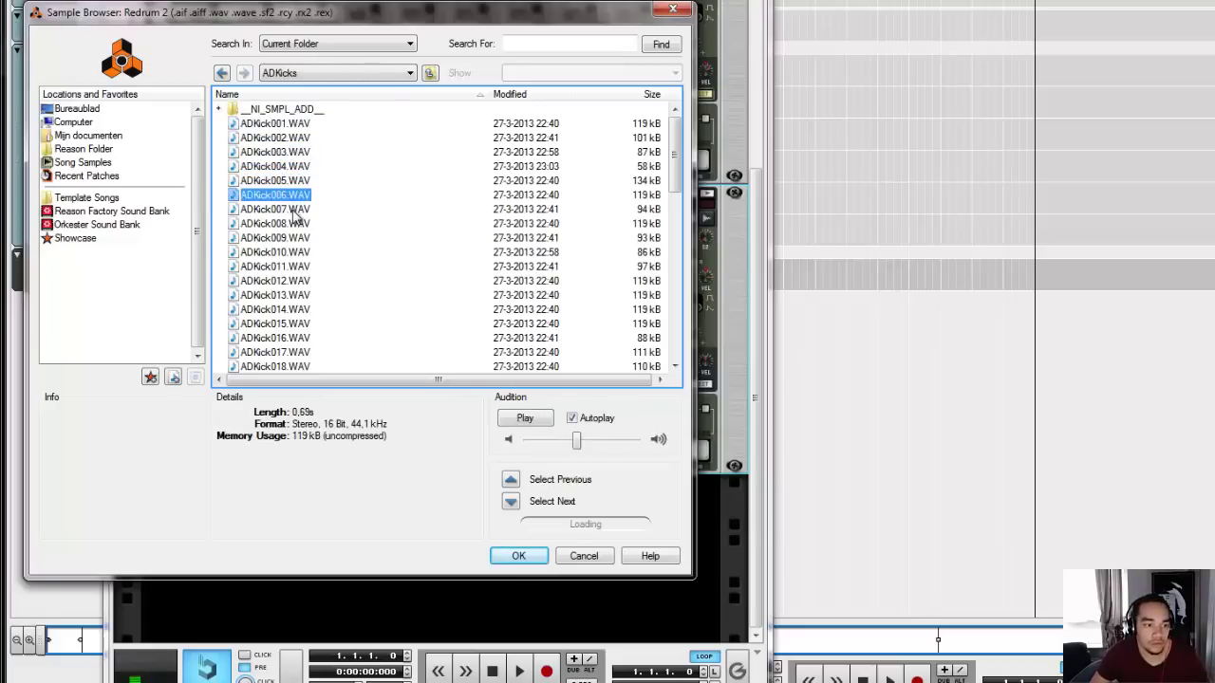
left_click(294, 210)
left_click(295, 224)
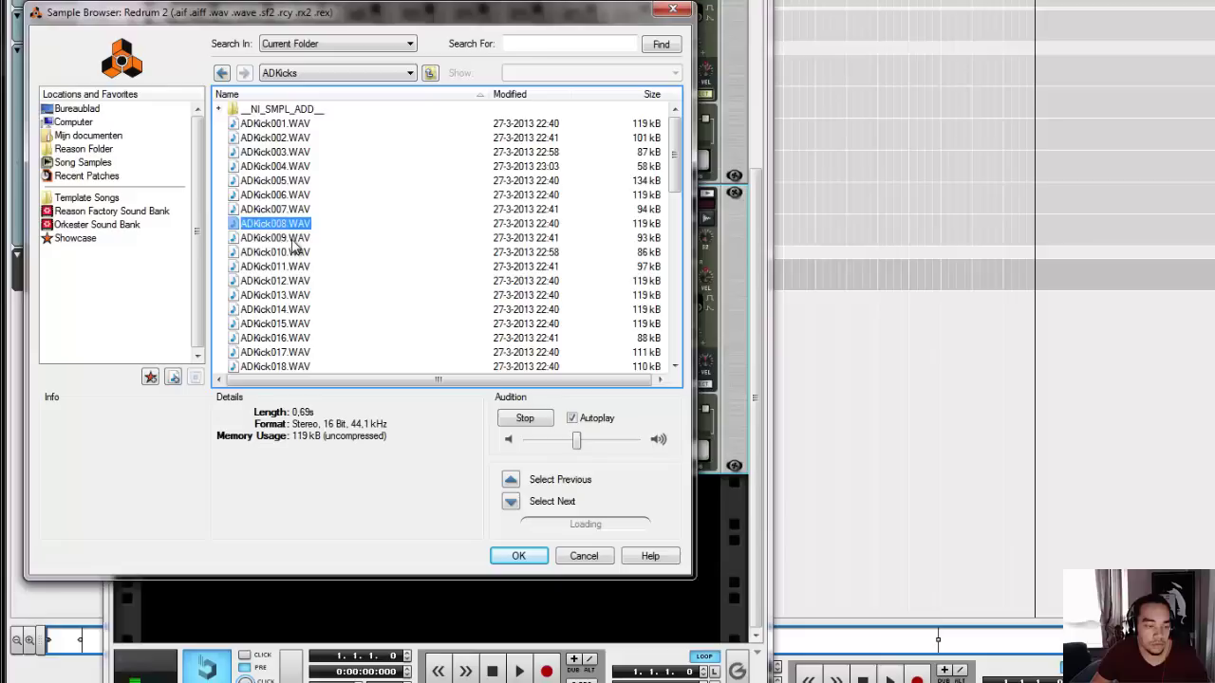
left_click(296, 238)
left_click(306, 268)
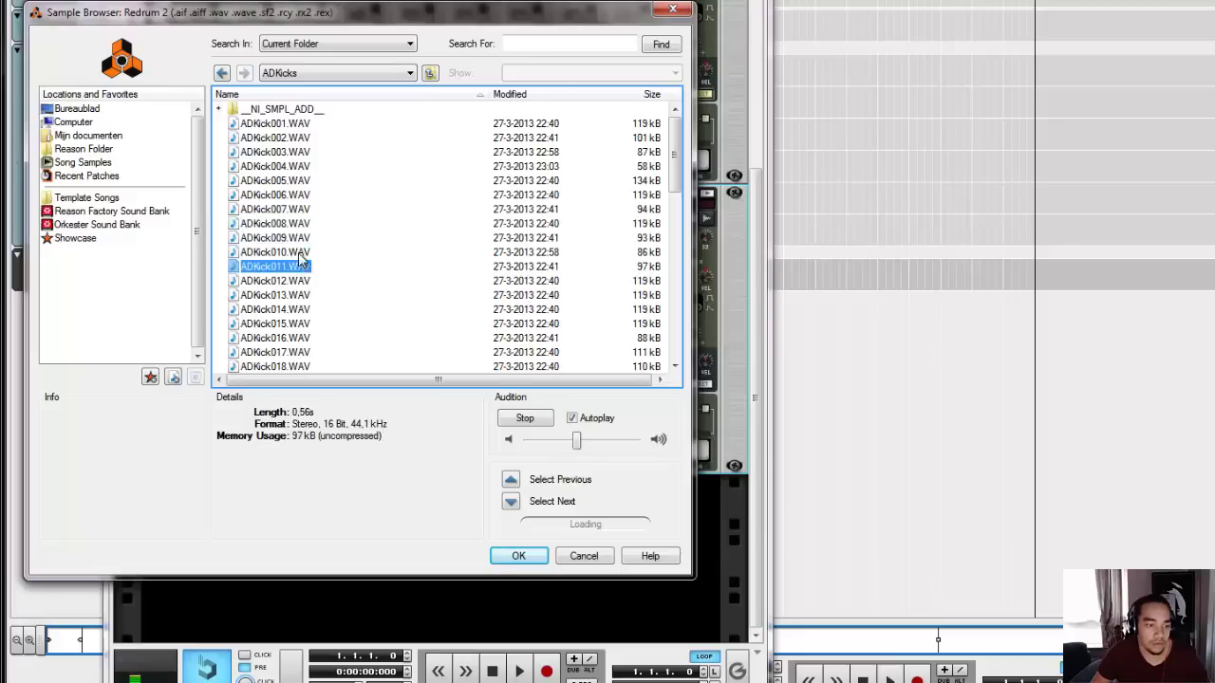
left_click(302, 252)
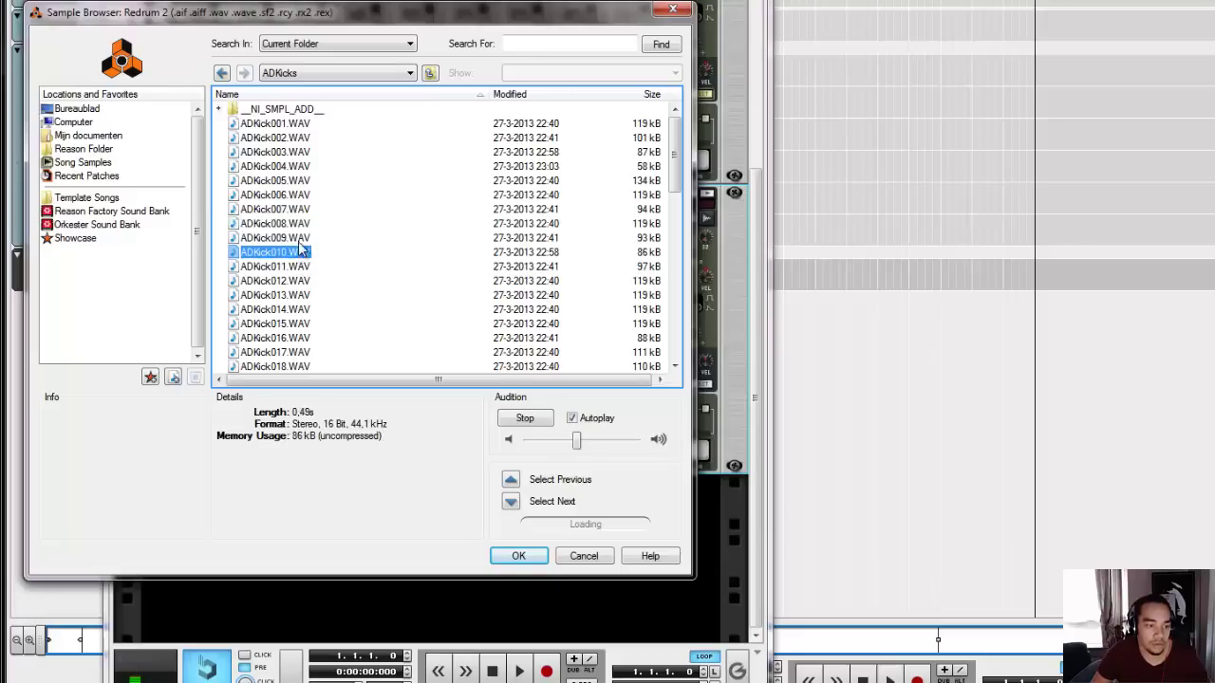
left_click(517, 557)
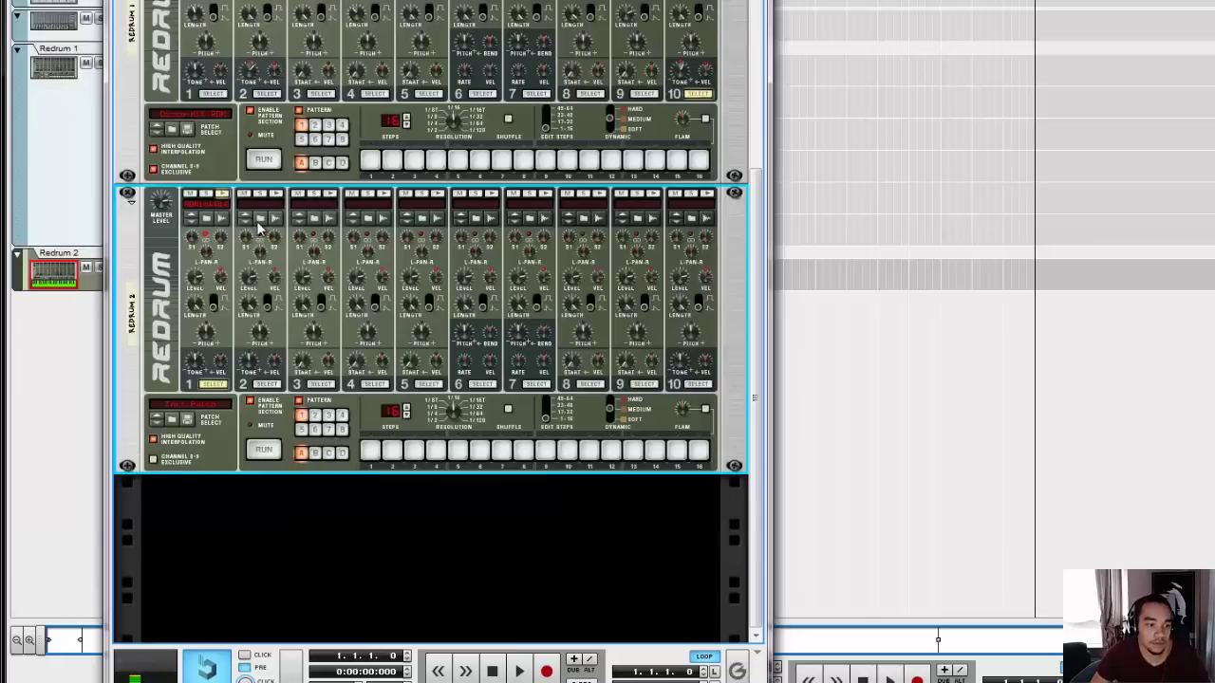
- Open the sample browser for Redrum 2's drum channel 2 and go to the collection's ADSnares folder
left_click(253, 221)
left_click(285, 73)
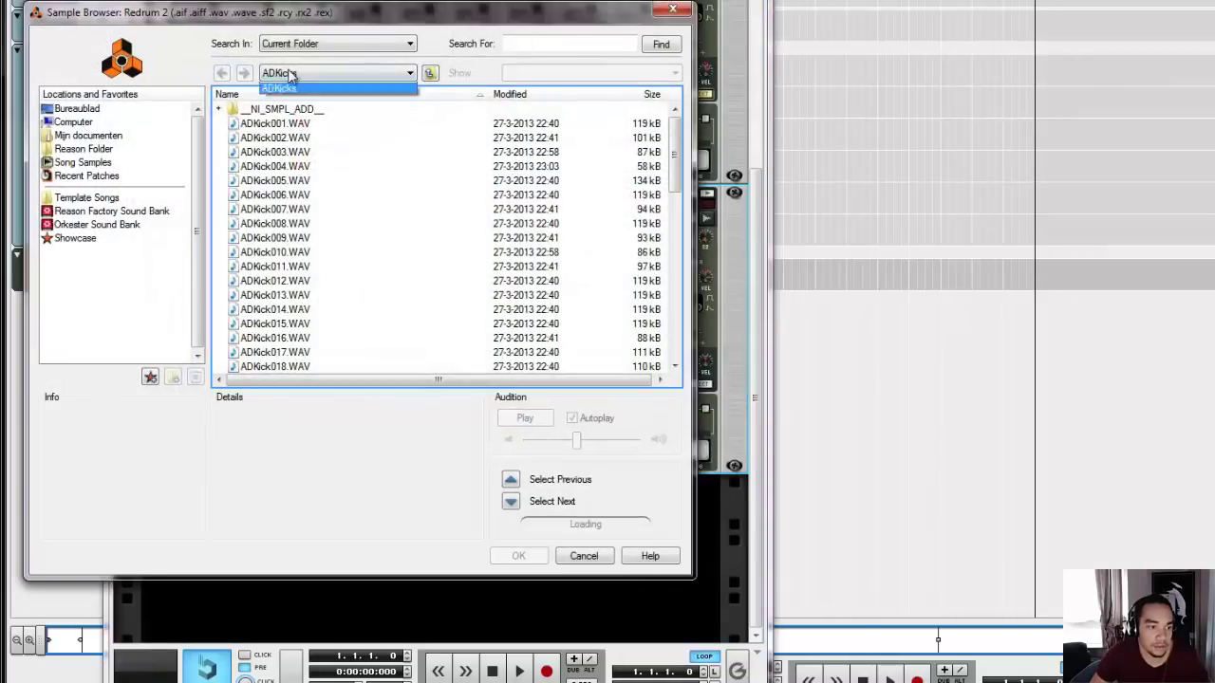
left_click(323, 149)
double_click(270, 167)
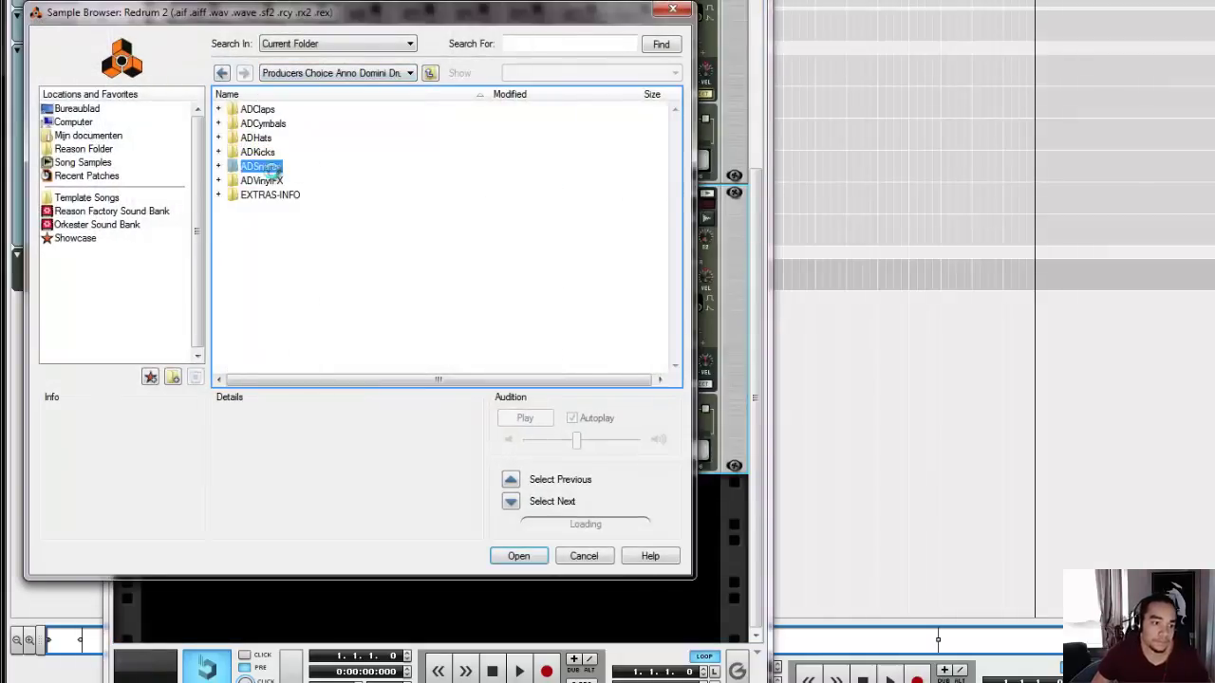
- Audition the snares between ADSnare004.WAV and ADSnare015.WAV and load ADSnare011.WAV into drum channel 2 of Redrum 2
left_click(276, 166)
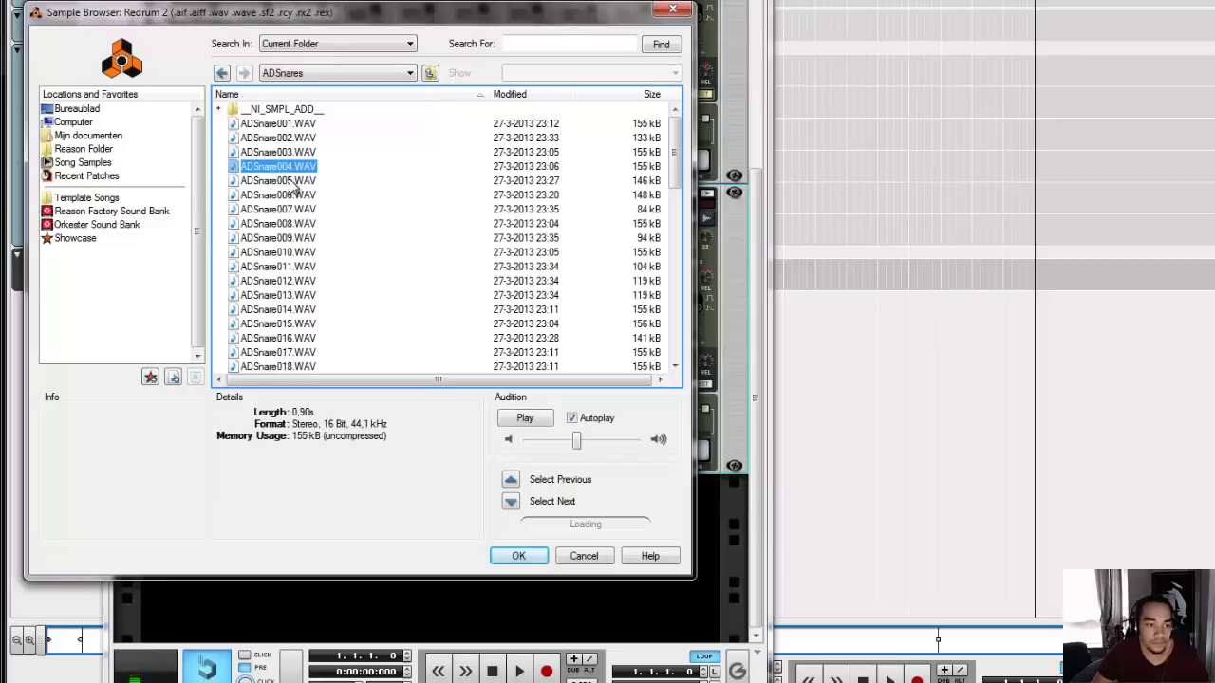
left_click(291, 181)
left_click(295, 195)
left_click(298, 209)
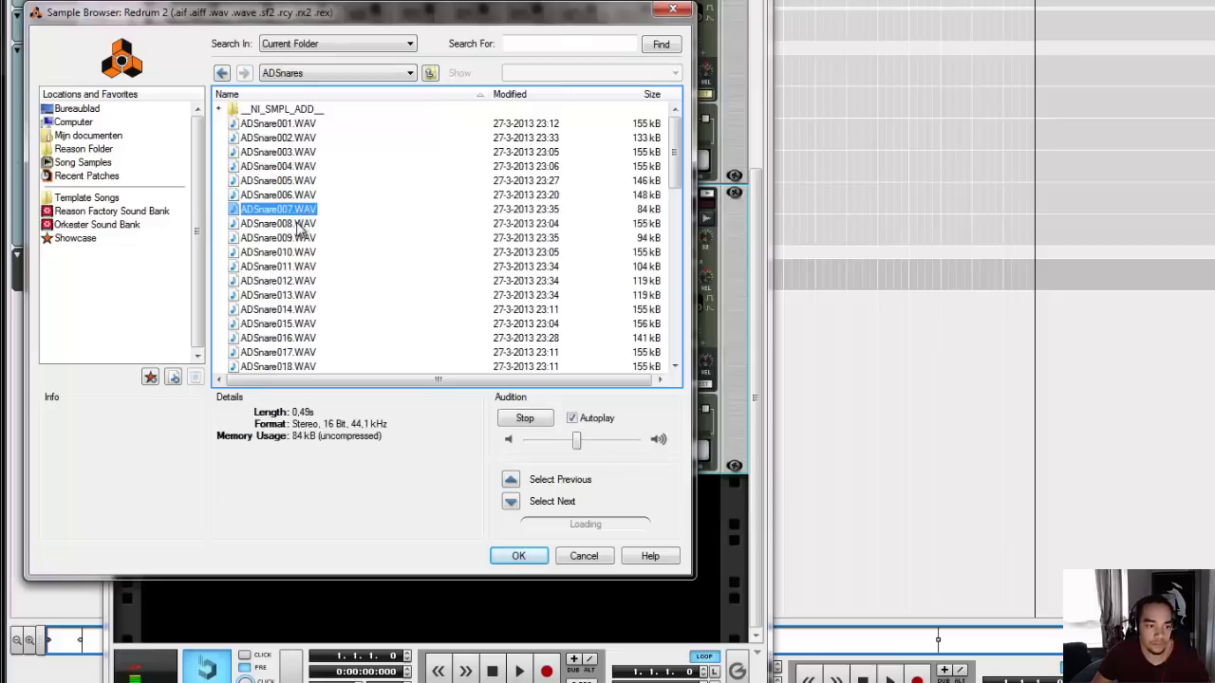
left_click(296, 224)
left_click(297, 214)
left_click(295, 252)
left_click(296, 267)
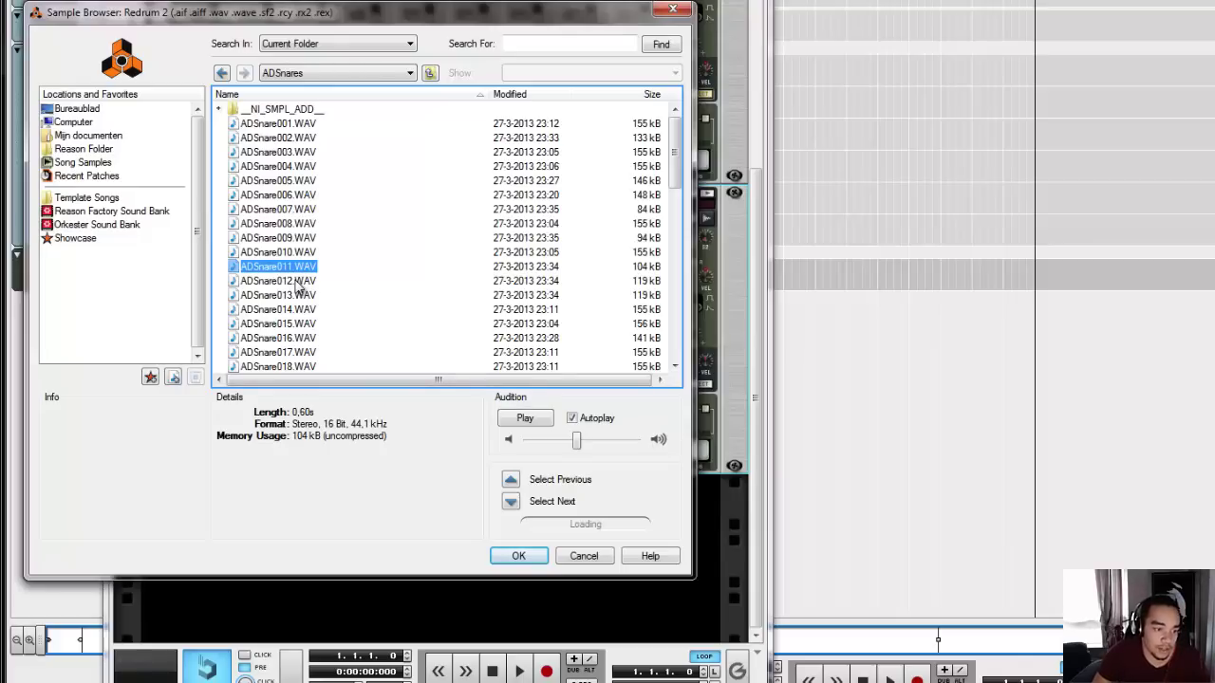
left_click(297, 284)
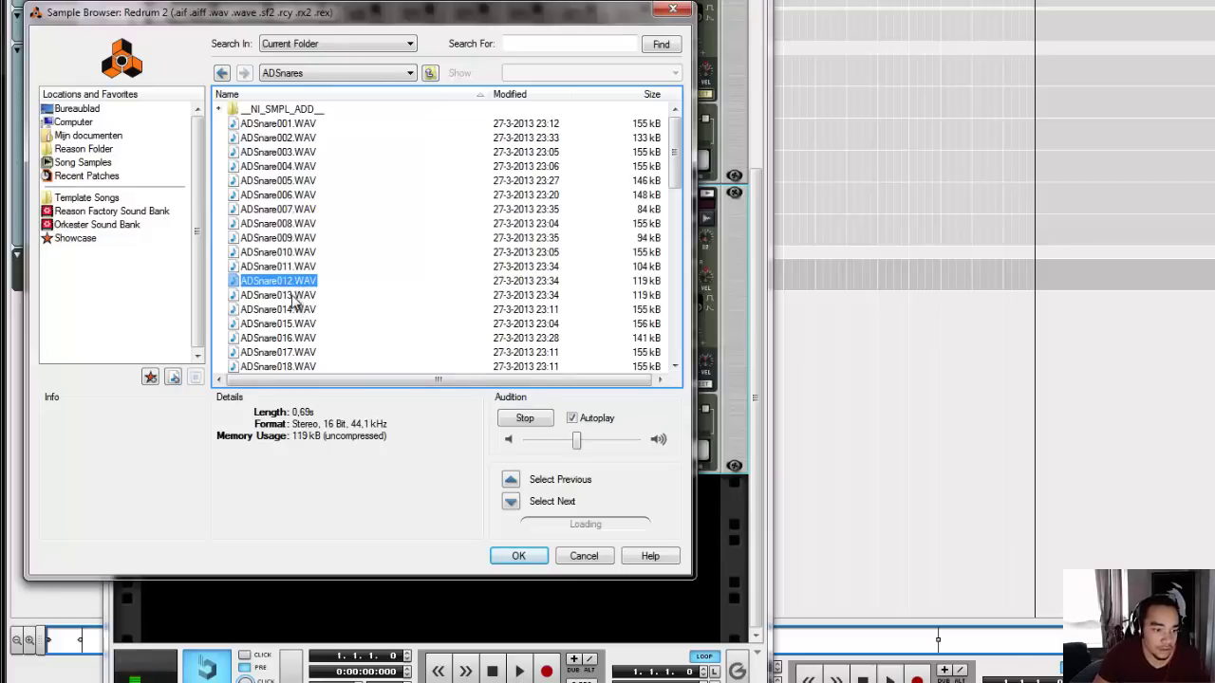
left_click(297, 296)
left_click(297, 310)
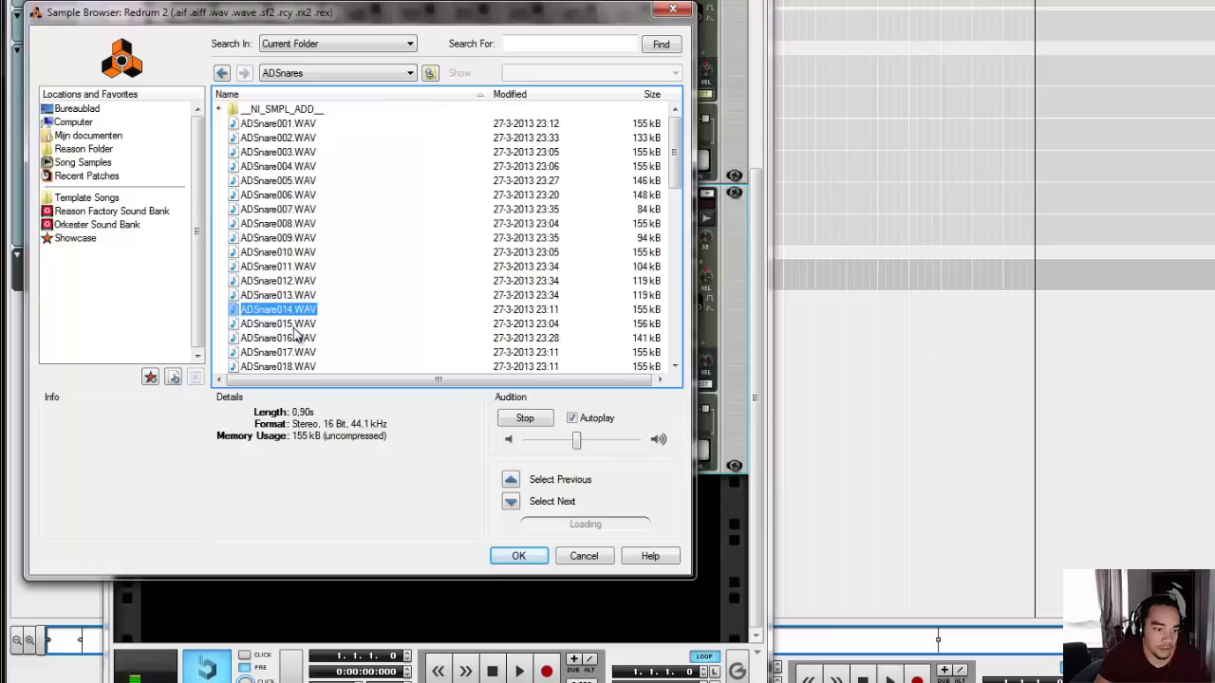
left_click(294, 326)
left_click(289, 315)
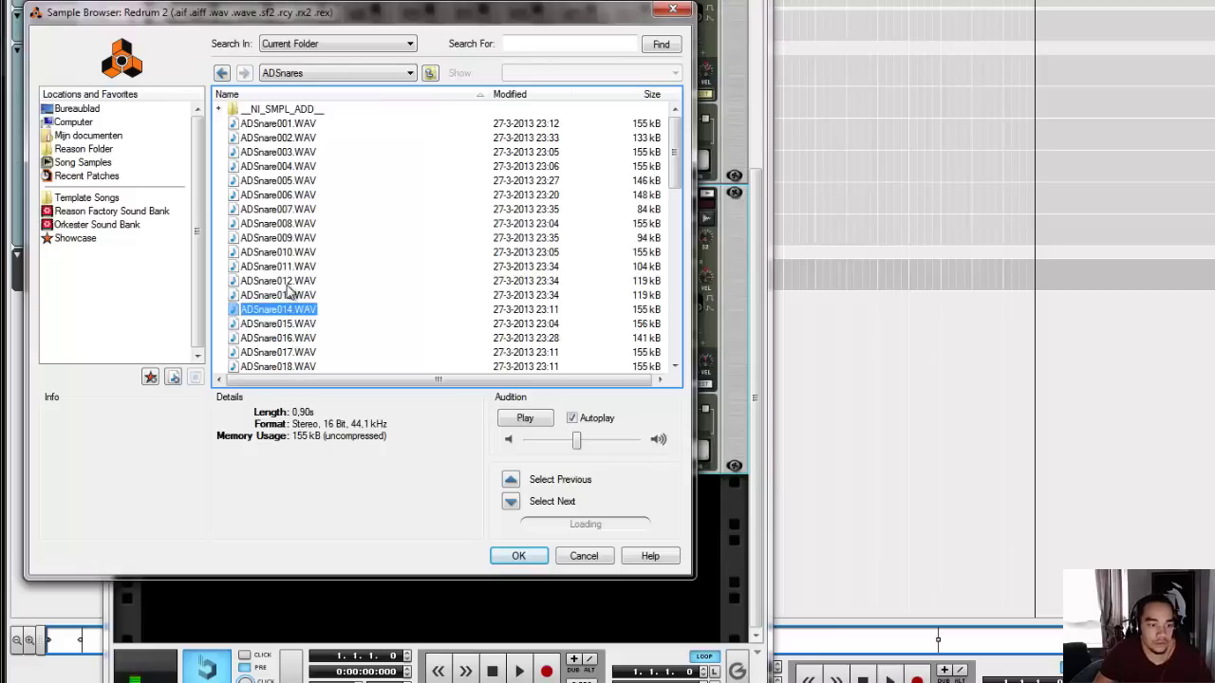
left_click(286, 238)
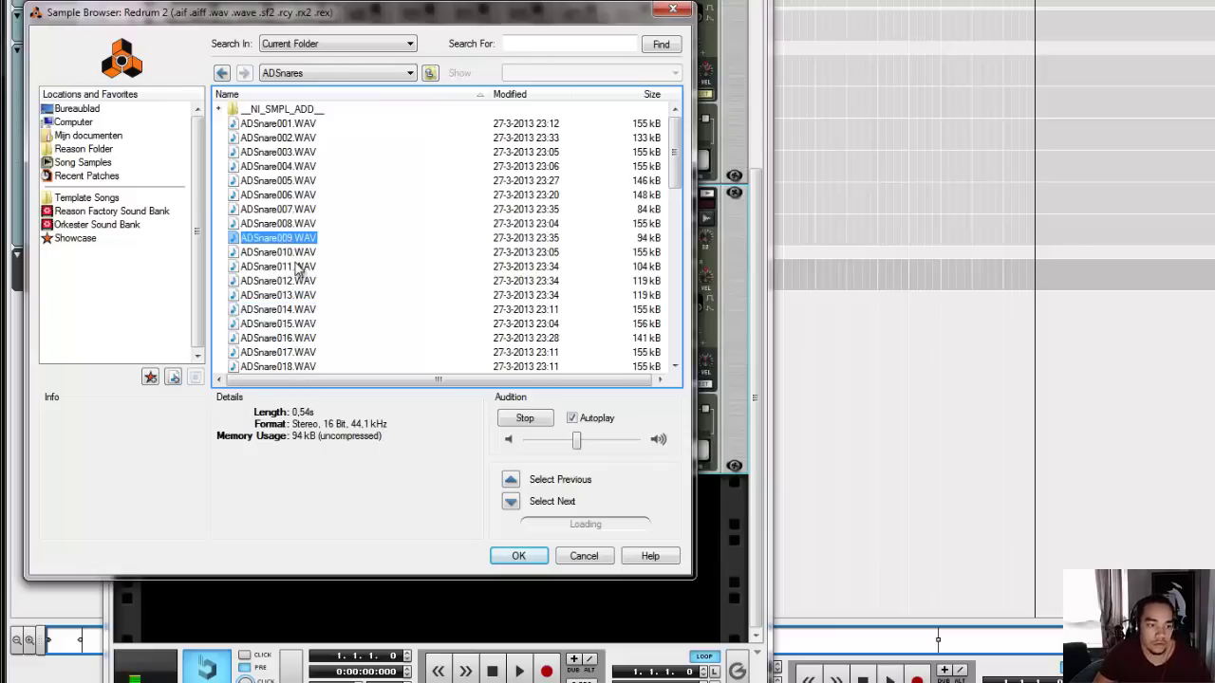
left_click(298, 281)
left_click(300, 267)
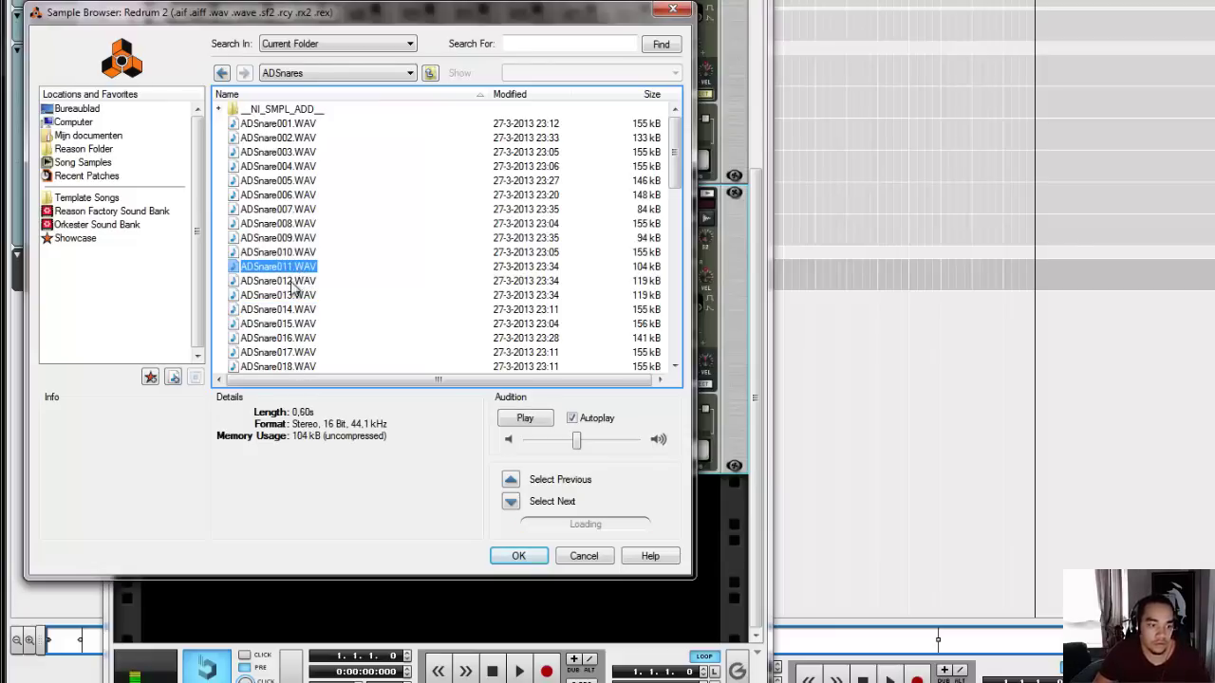
left_click(516, 556)
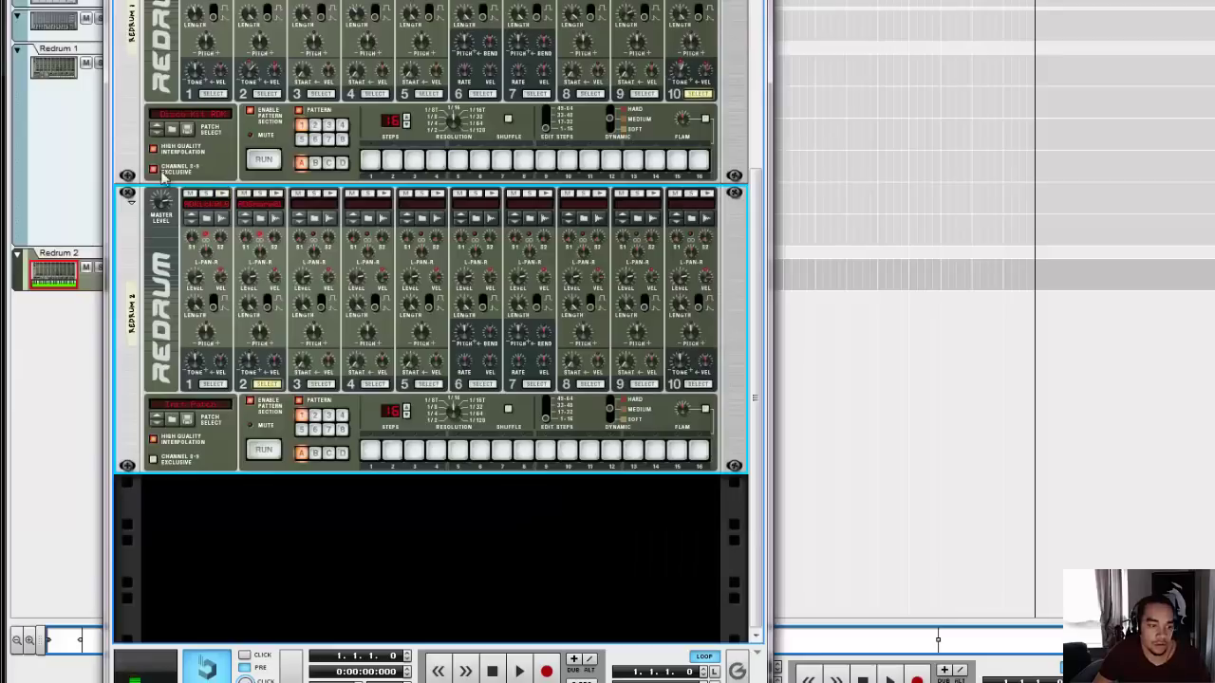
- Open the sample browser for Redrum 2's drum channel 3 and go to the collection's ADHats folder
left_click(313, 218)
left_click(322, 75)
left_click(327, 116)
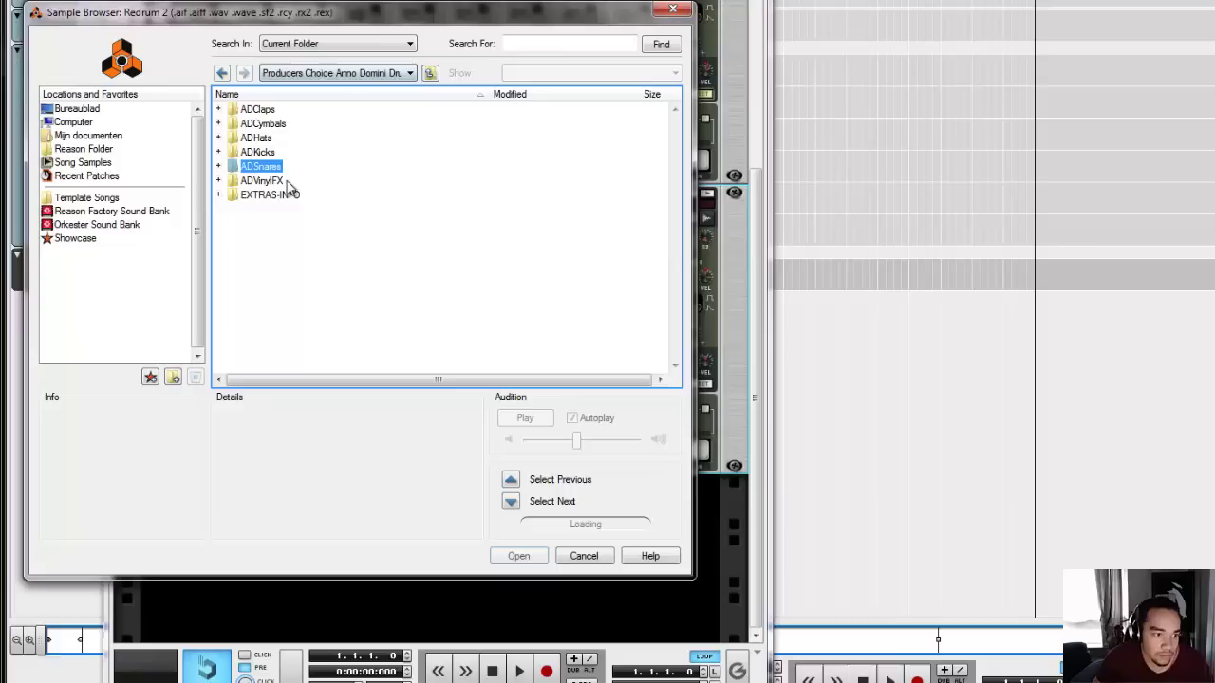
double_click(258, 139)
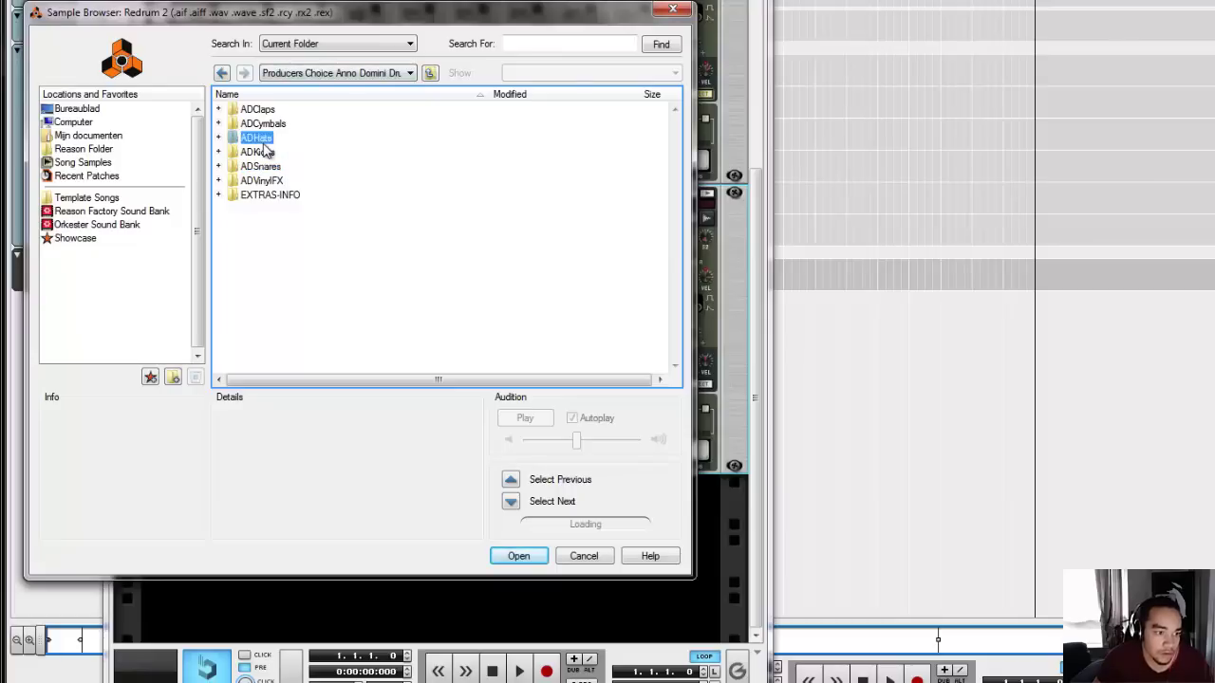
- Audition closed hats ADClosedHat005.WAV to ADClosedHat007.WAV and load ADClosedHat007.WAV into drum channel 3 of Redrum 2
left_click(287, 180)
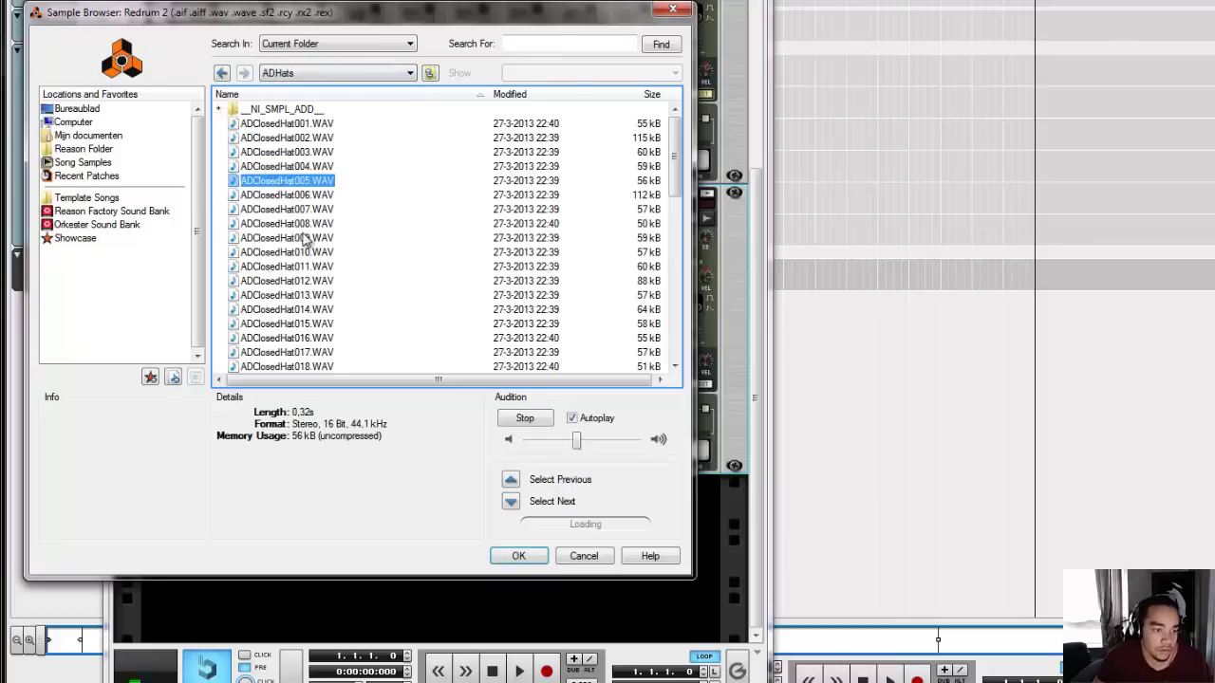
left_click(296, 195)
left_click(292, 209)
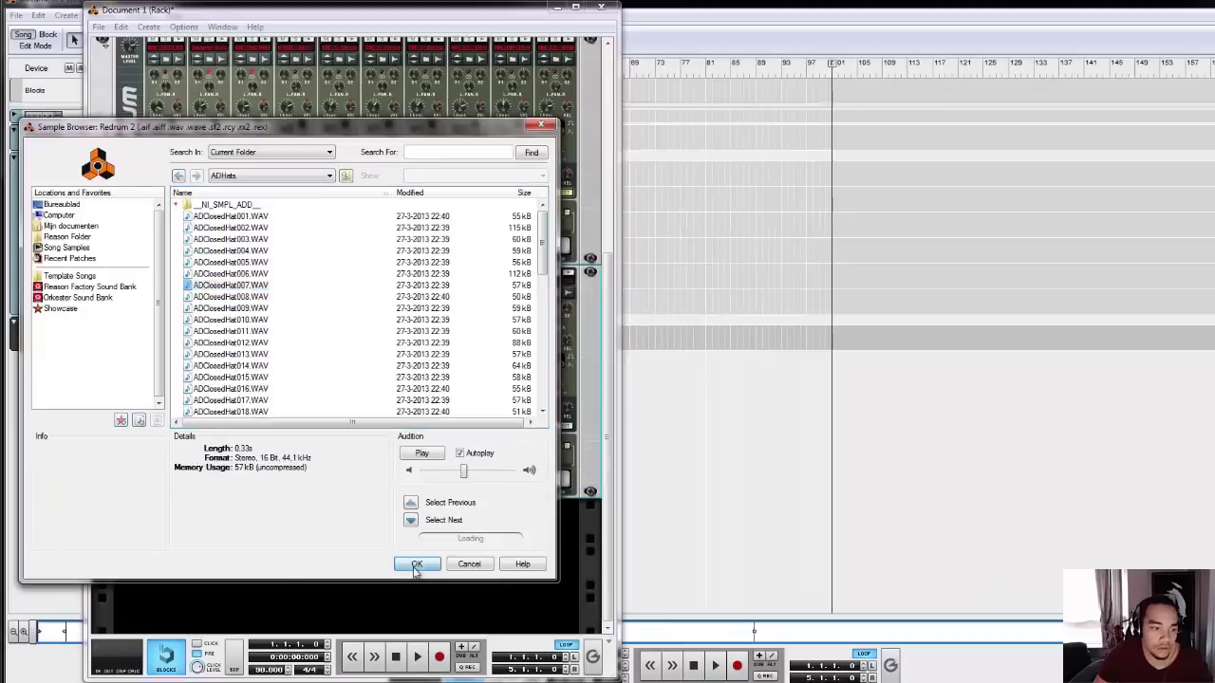
left_click(519, 555)
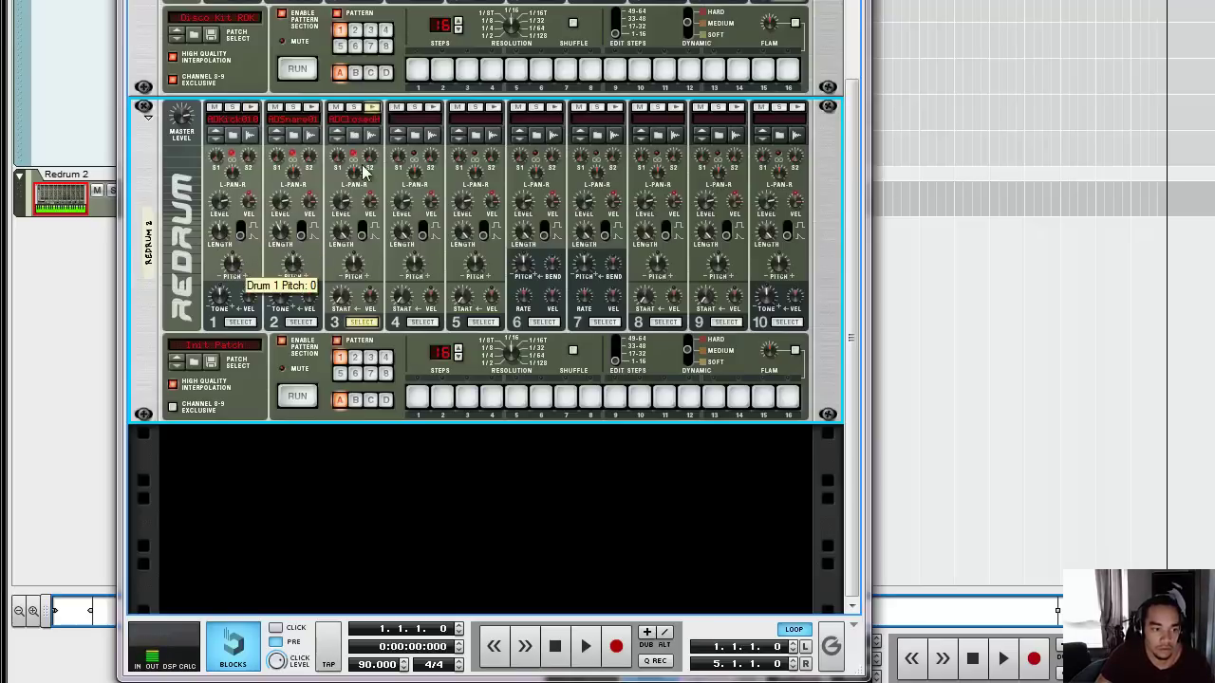
- Audition closed hats ADClosedHat009.WAV and ADClosedHat010.WAV and load ADClosedHat010.WAV into drum channel 3 of Redrum 2
left_click(358, 136)
left_click(333, 158)
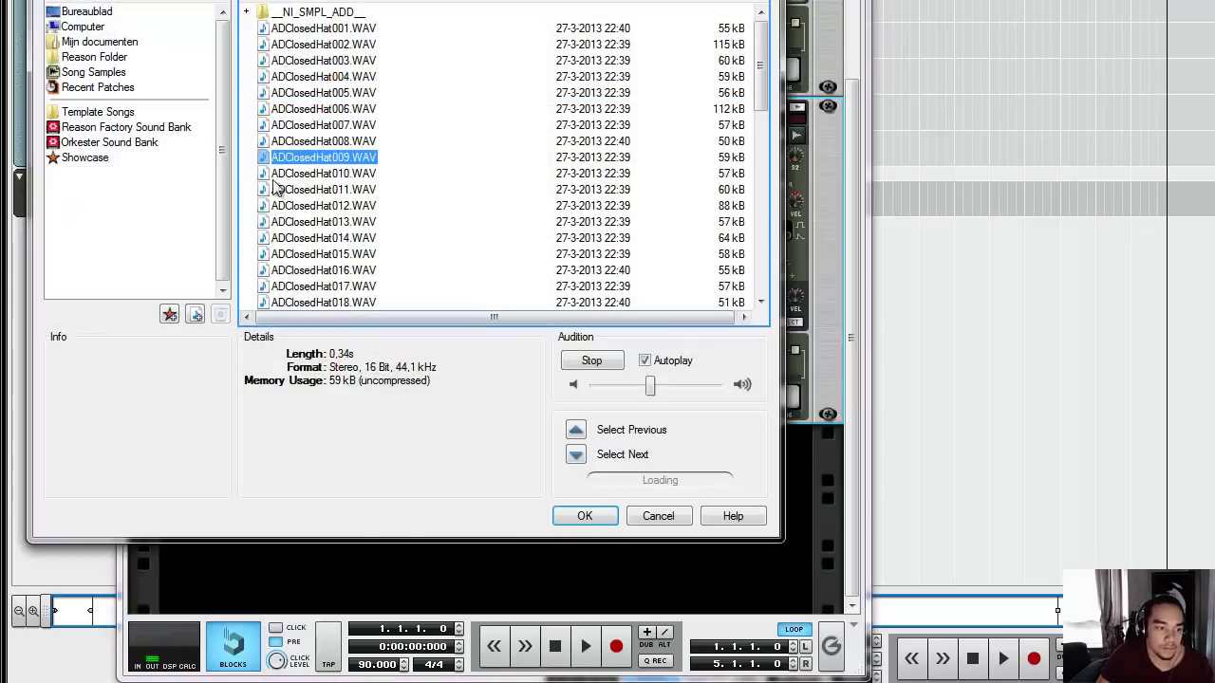
left_click(315, 176)
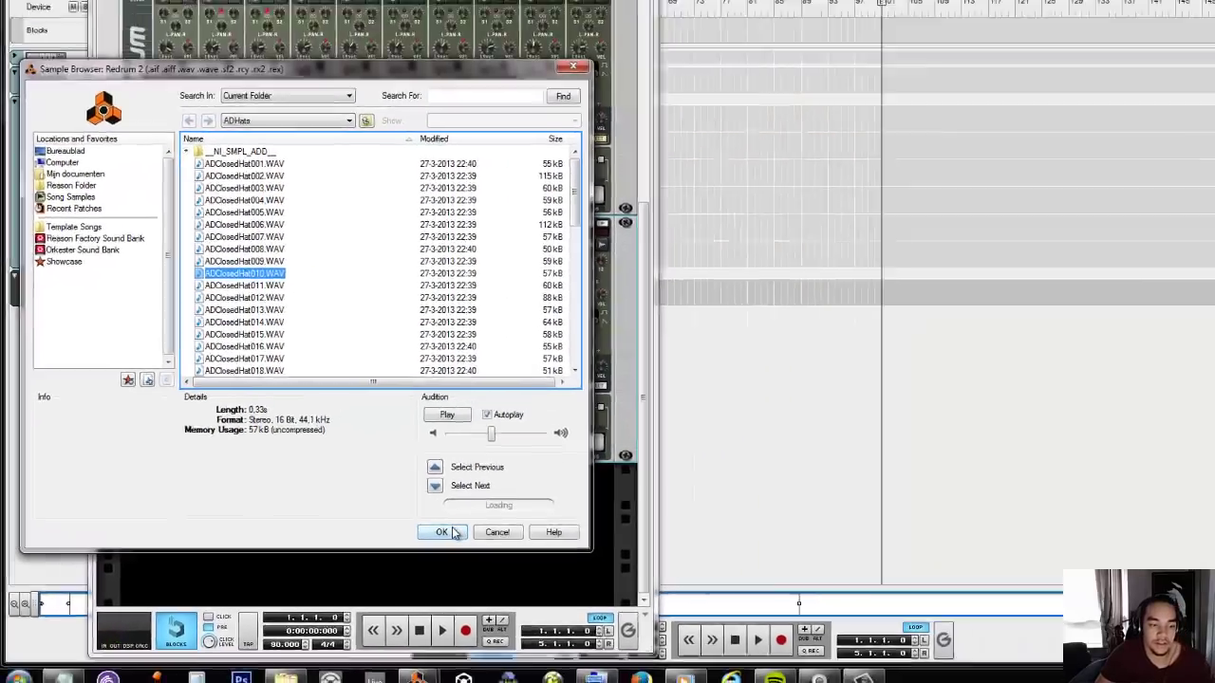
left_click(584, 515)
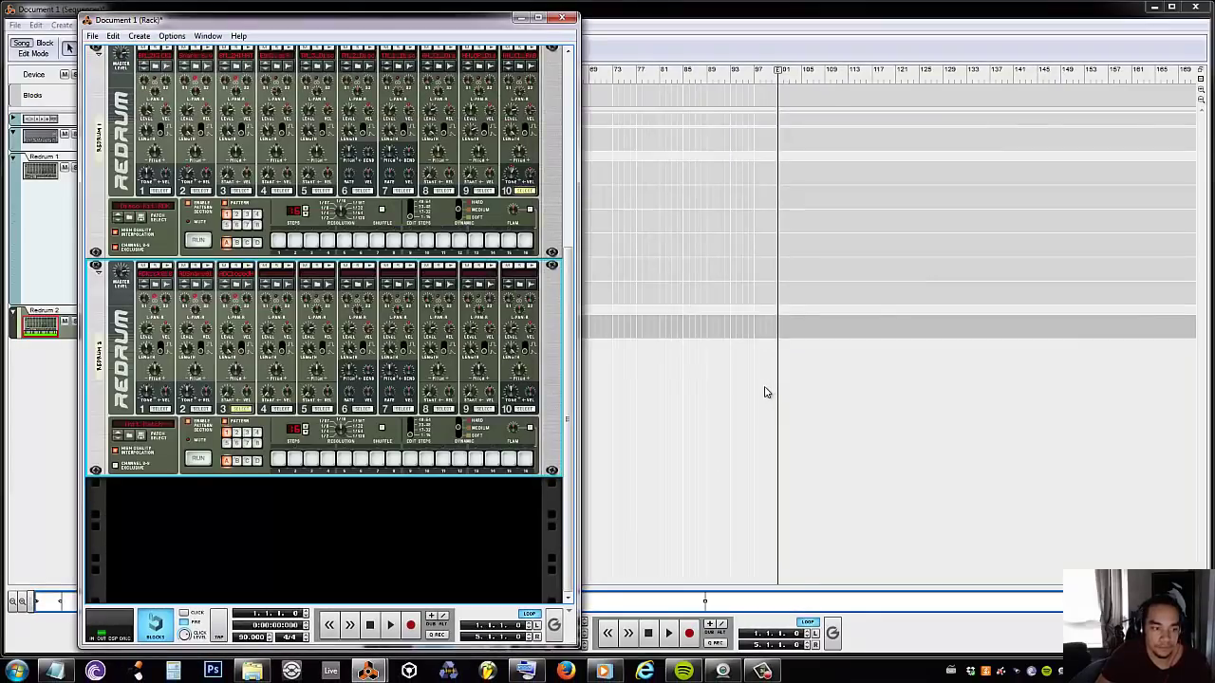
- Record a four-bar drum part on Lane 1 of Redrum 2 in the sequencer and play it back
left_click(698, 392)
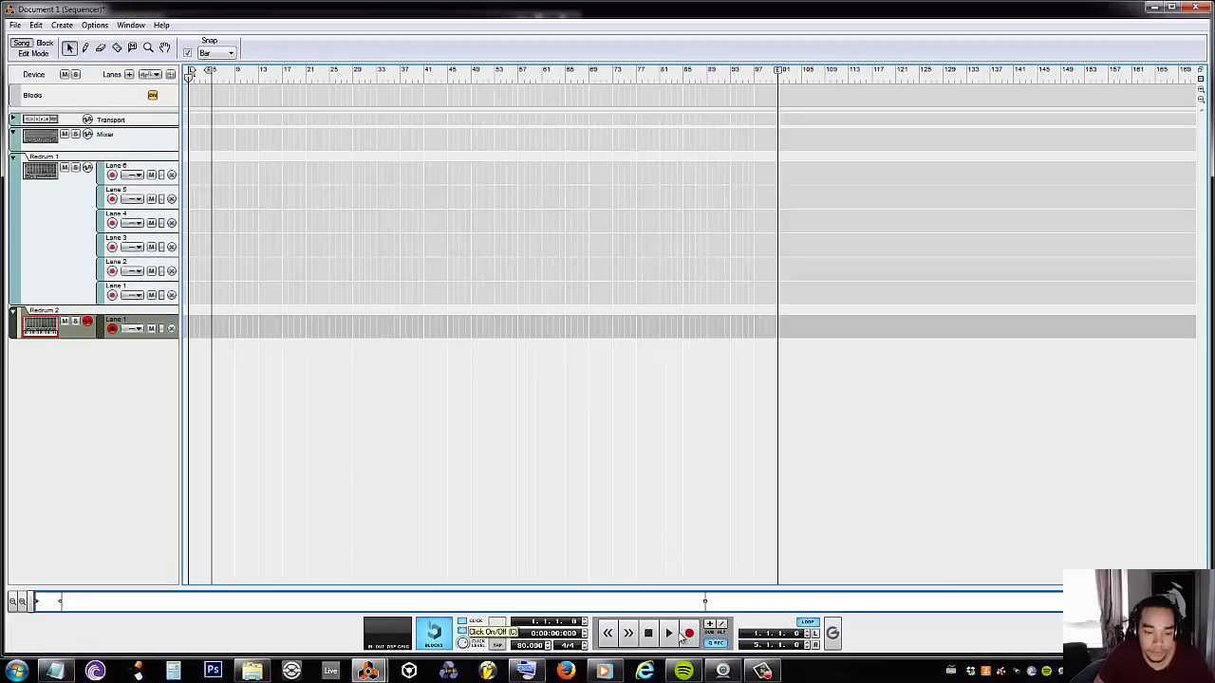
left_click(688, 633)
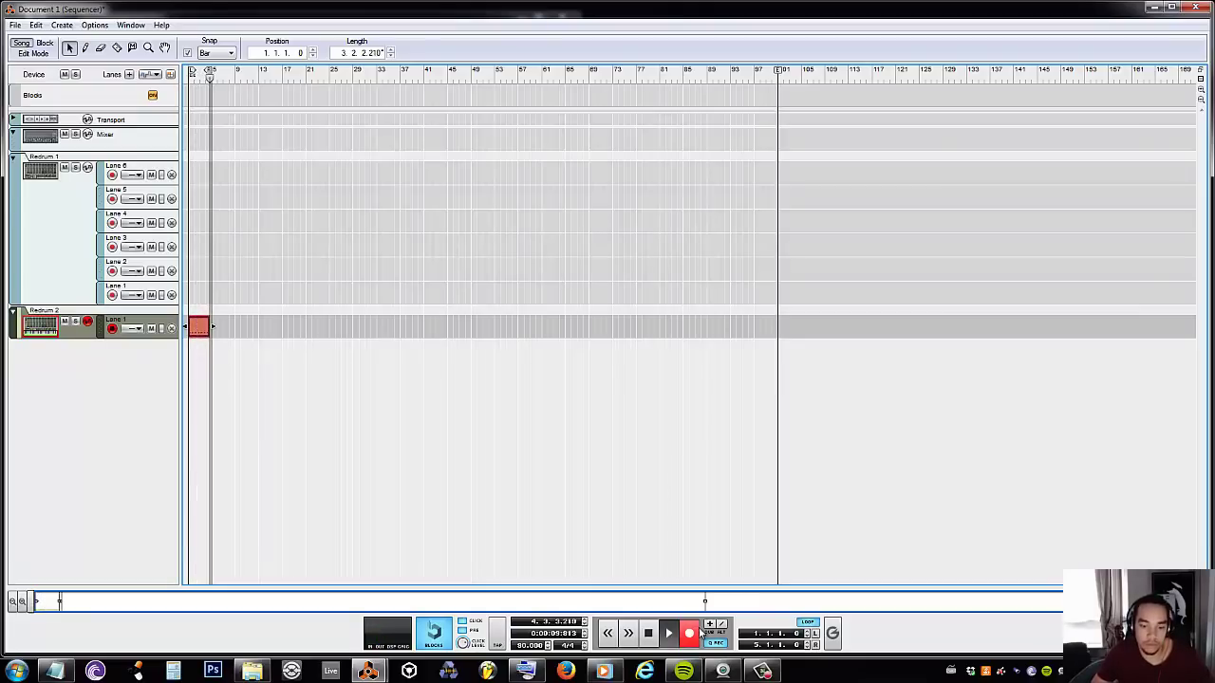
left_click(653, 633)
left_click(668, 633)
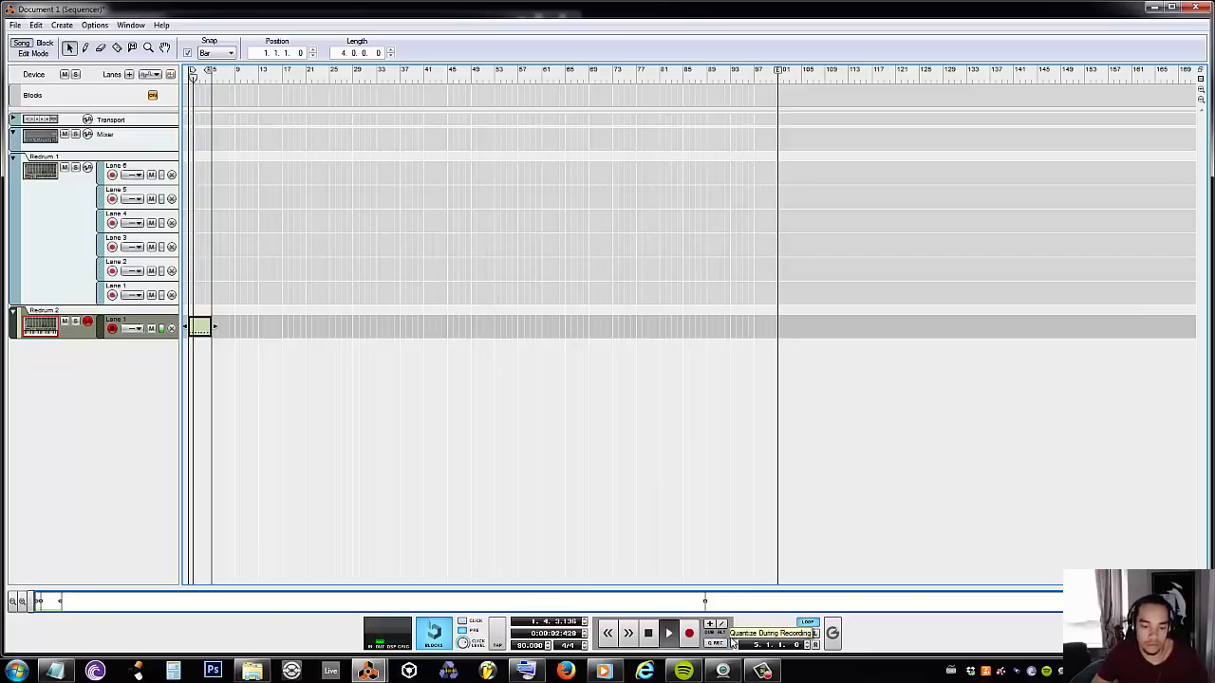
- Add a second note lane to Redrum 2 and record a four-bar closed hi-hat part on it
left_click(130, 74)
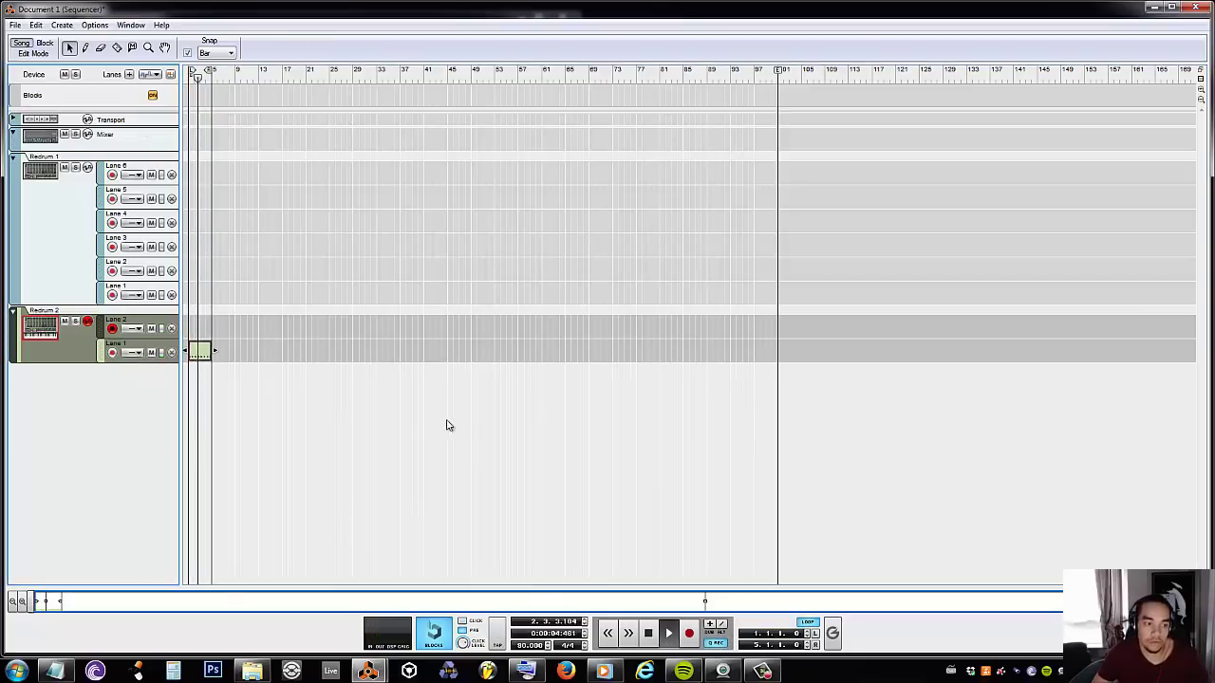
double_click(649, 634)
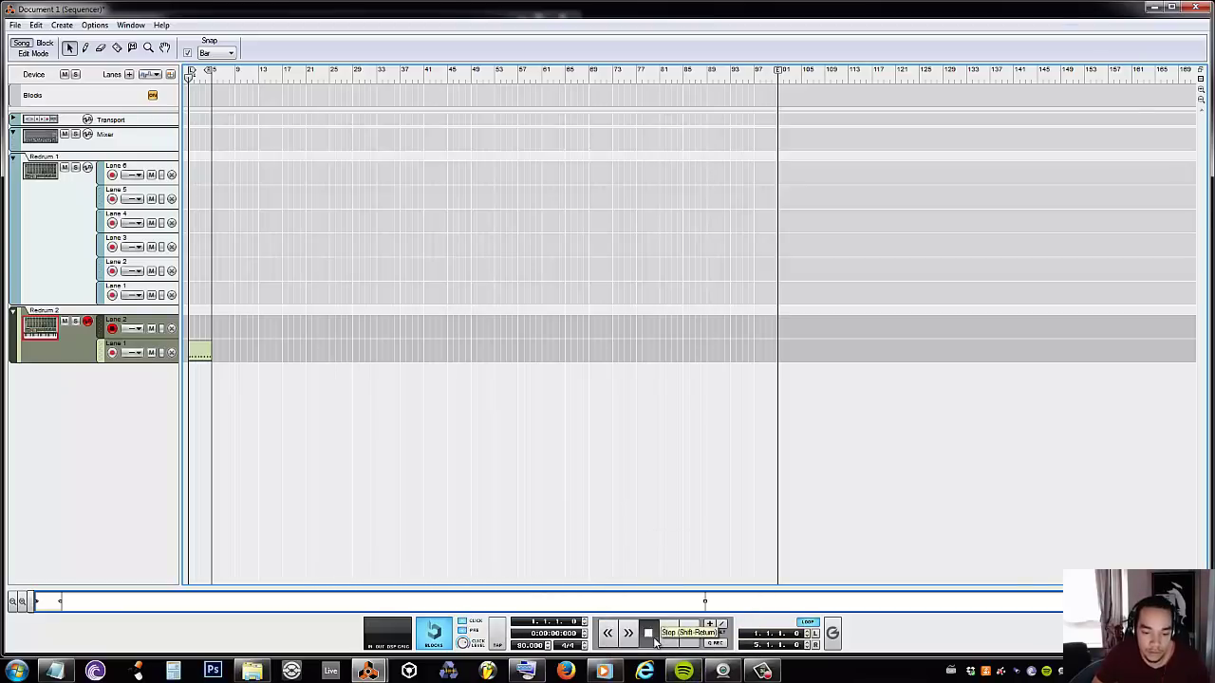
left_click(690, 634)
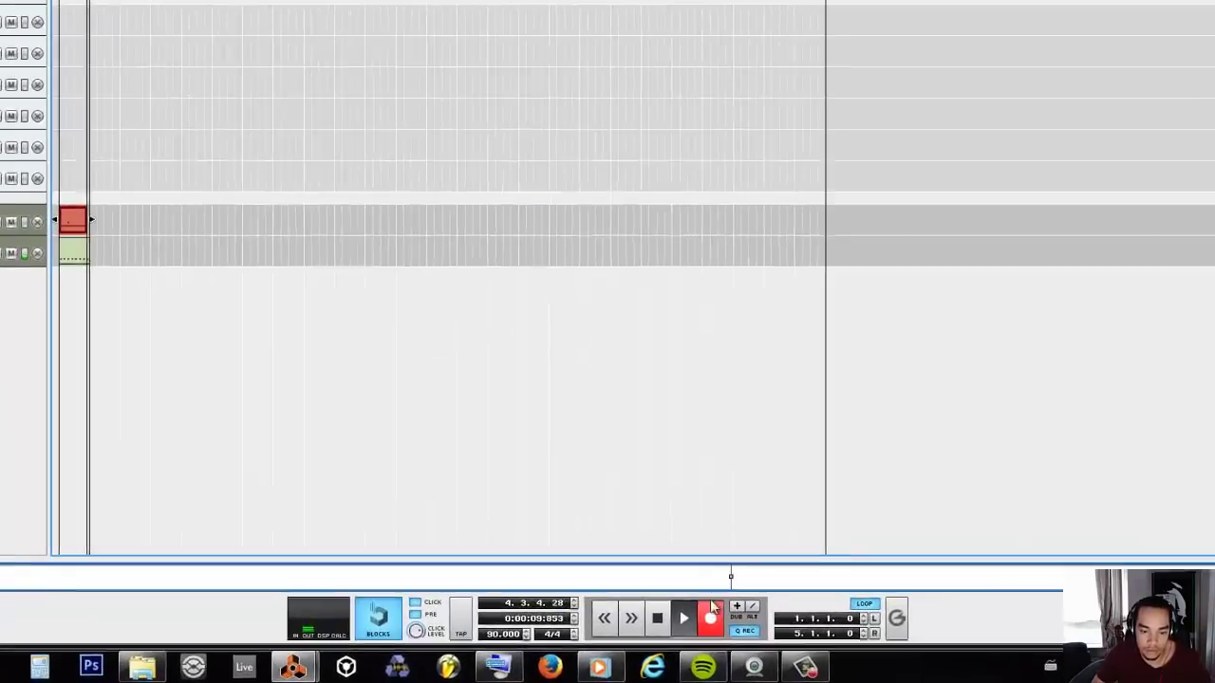
left_click(660, 621)
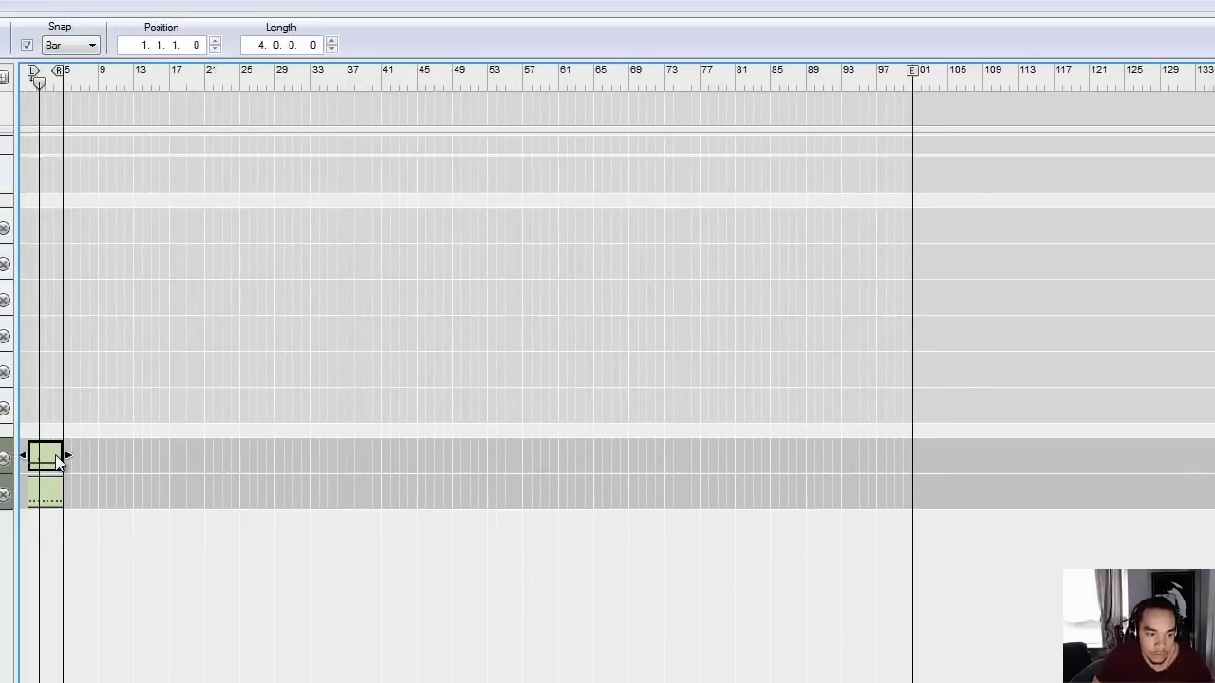
- Open Lane 2's clip, select all its notes and shift their start position to 1.1.1.47 while looping playback
double_click(55, 459)
left_click_drag(750, 344, 100, 309)
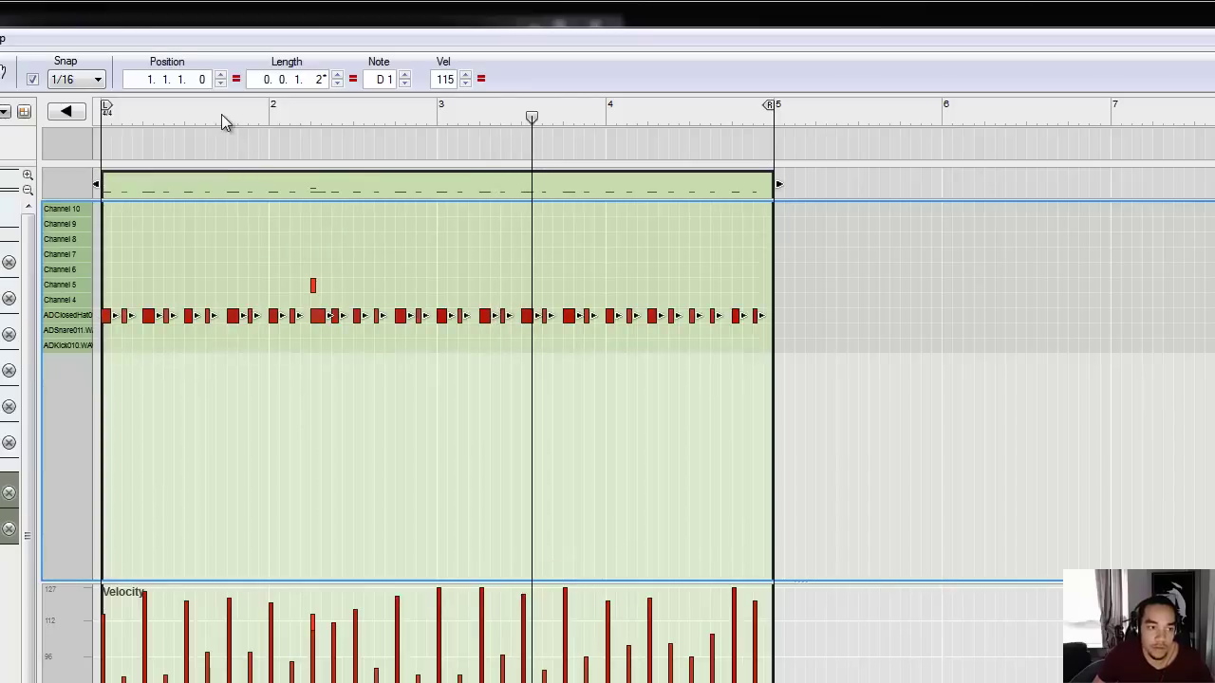
key("space")
left_click_drag(195, 80, 198, 34)
key("space")
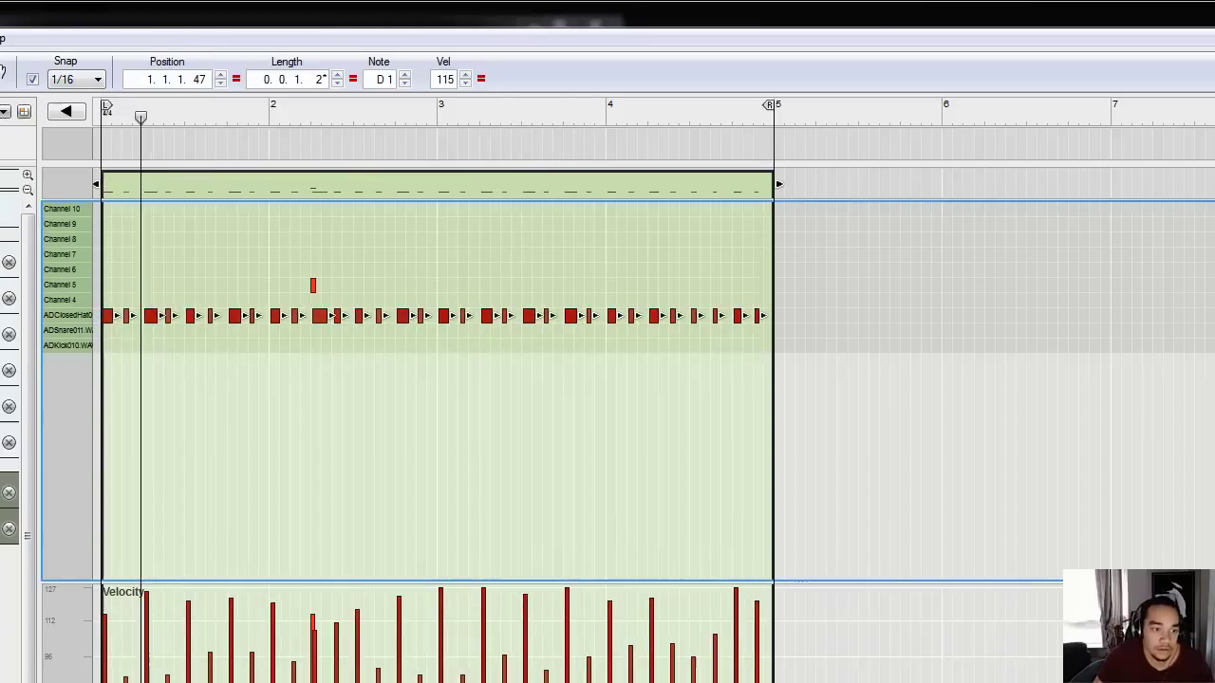
- Try start positions 1.1.1.73 and 1.1.1.67 for the selected hi-hat notes during playback
left_click(188, 82)
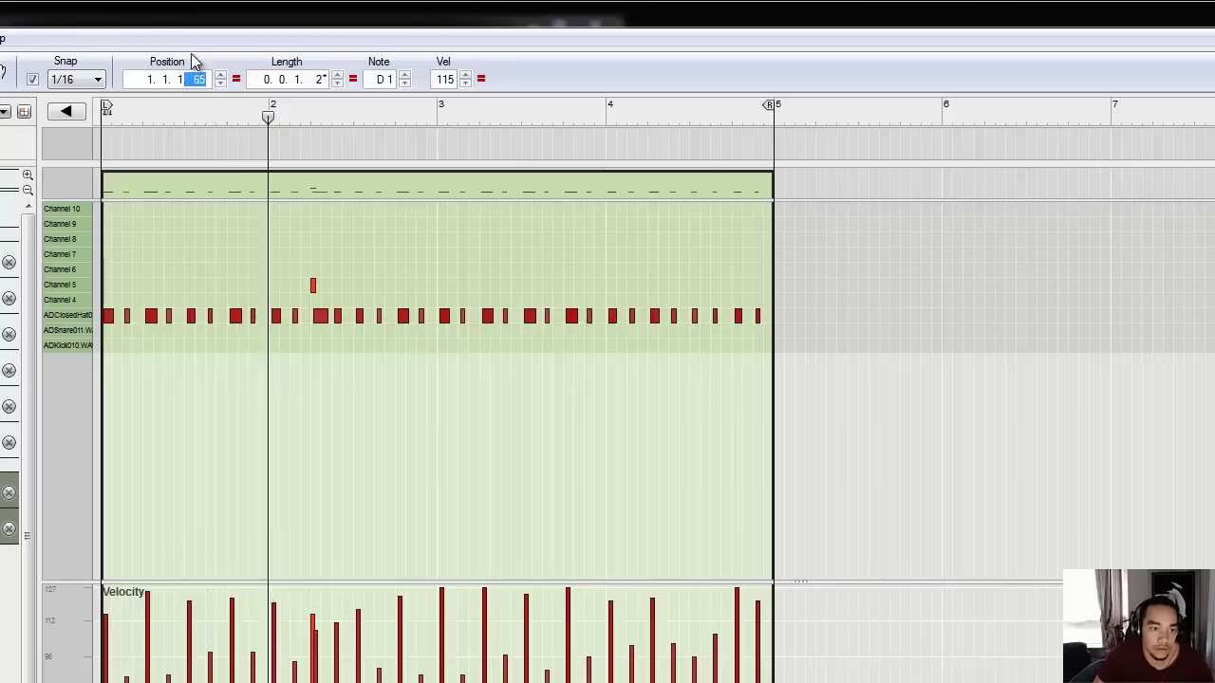
type("73")
key("Return")
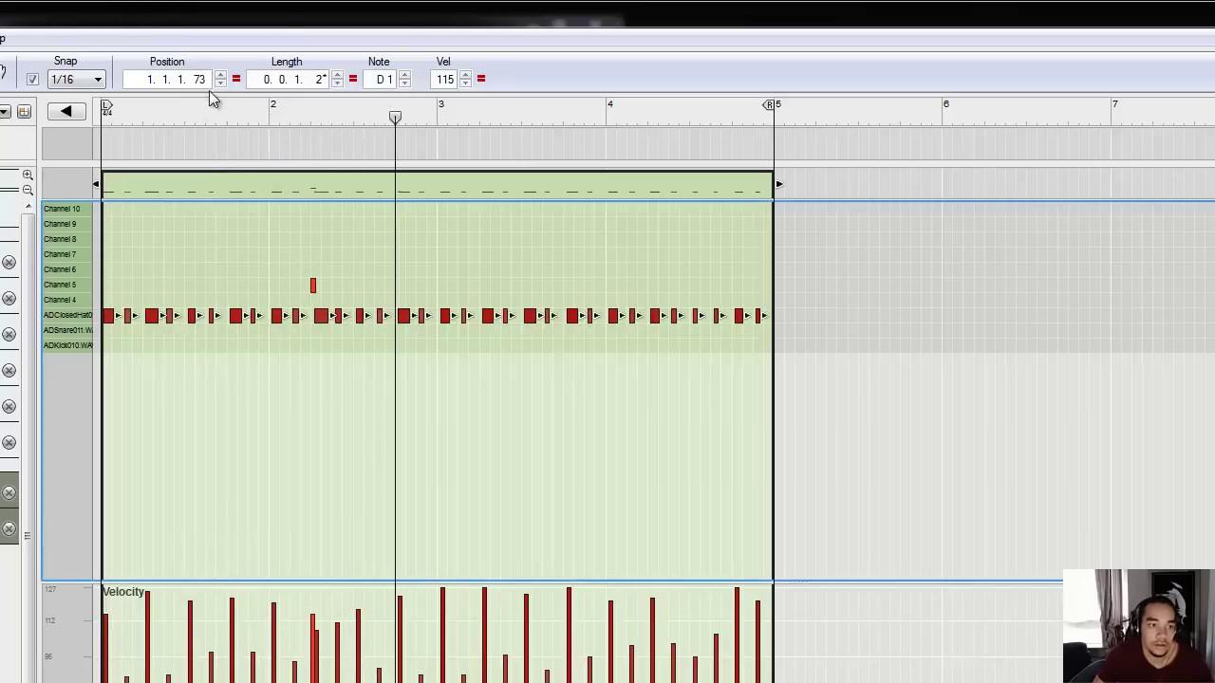
left_click(204, 82)
type("67")
key("Return")
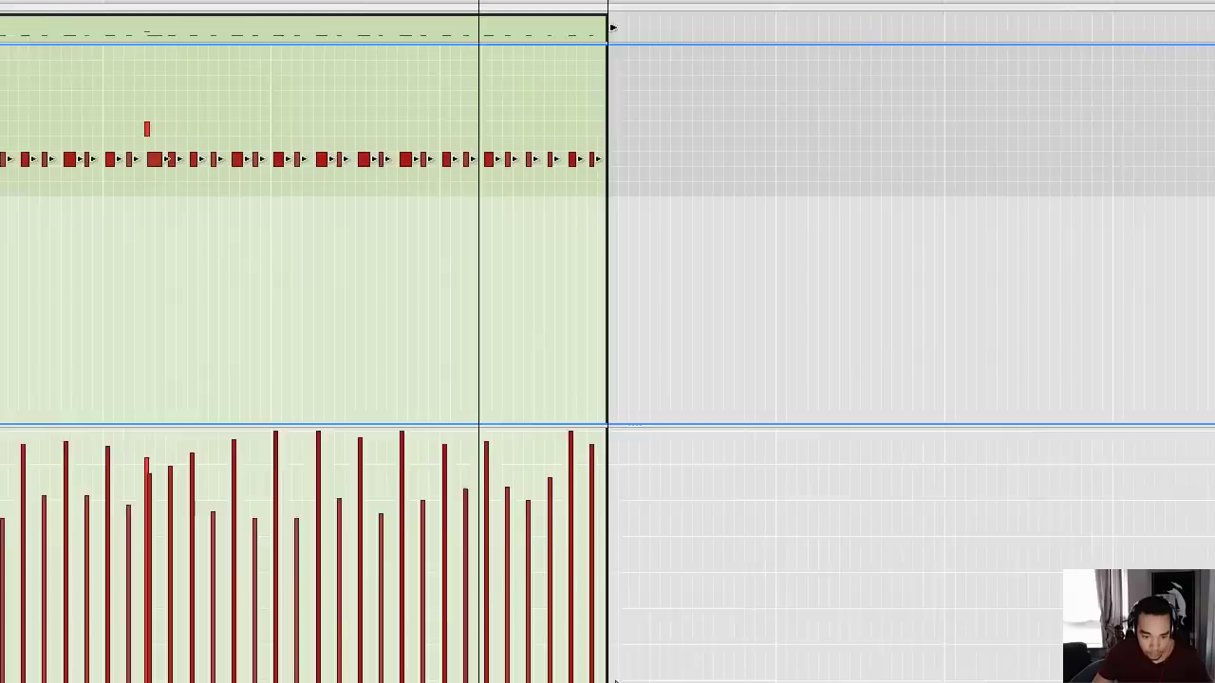
- Stop playback and delete all the recorded notes from Lane 2's clip
left_click(382, 628)
left_click(381, 628)
left_click_drag(410, 18, 0, 0)
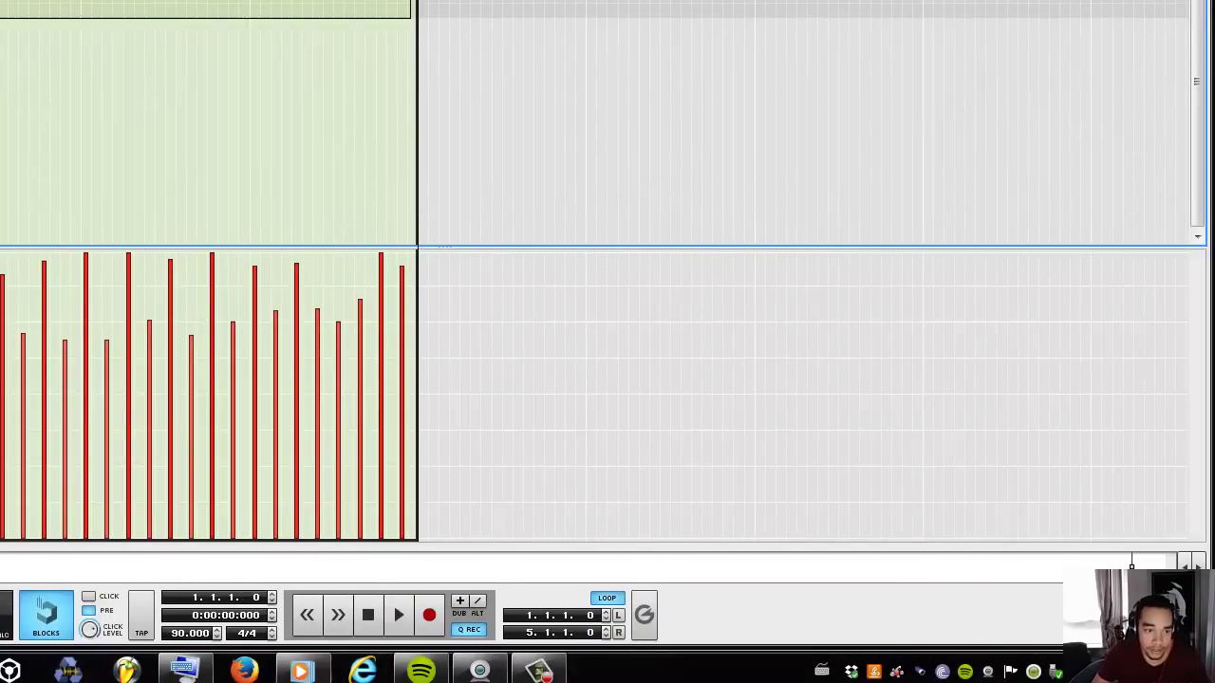
key("Delete")
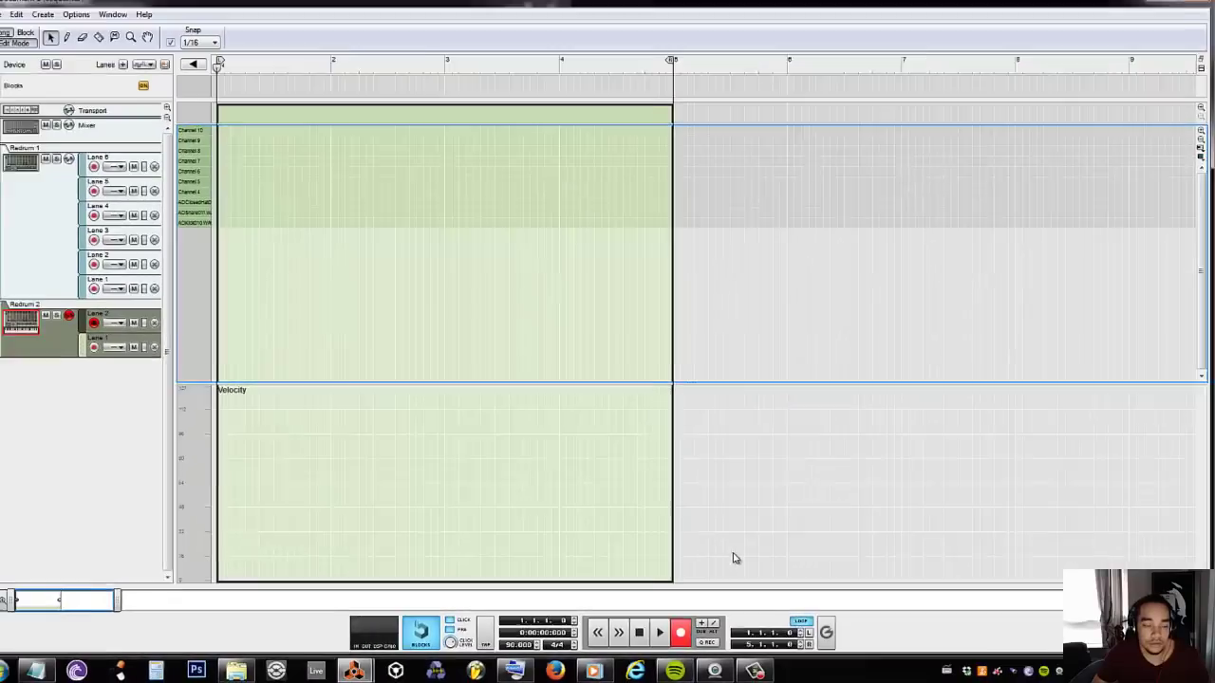
- Record a new four-bar closed hi-hat part into Lane 2's clip without recording quantize and play it back
key("ctrl+Return")
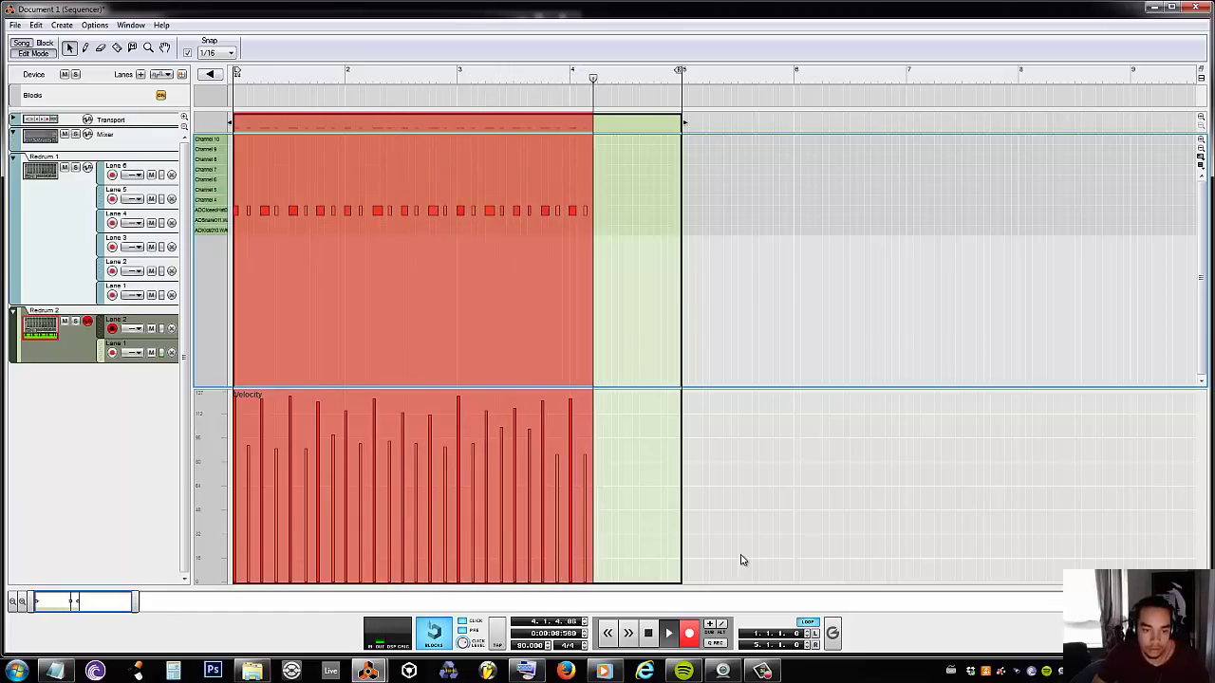
left_click(693, 628)
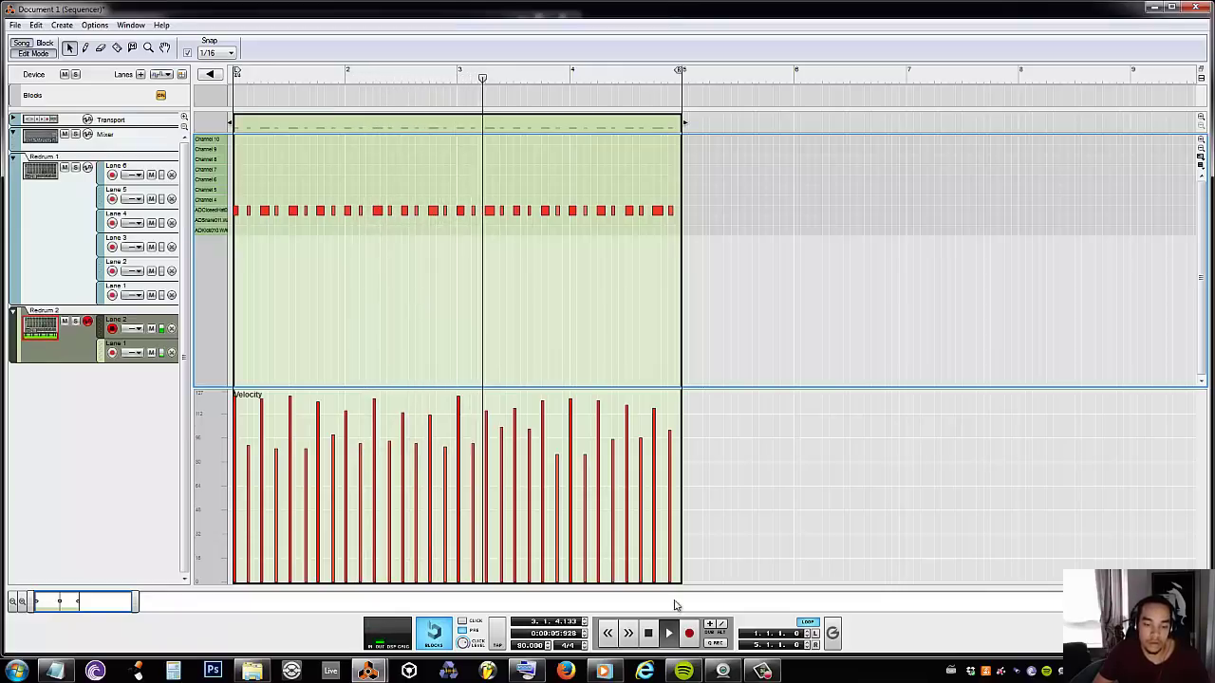
double_click(648, 633)
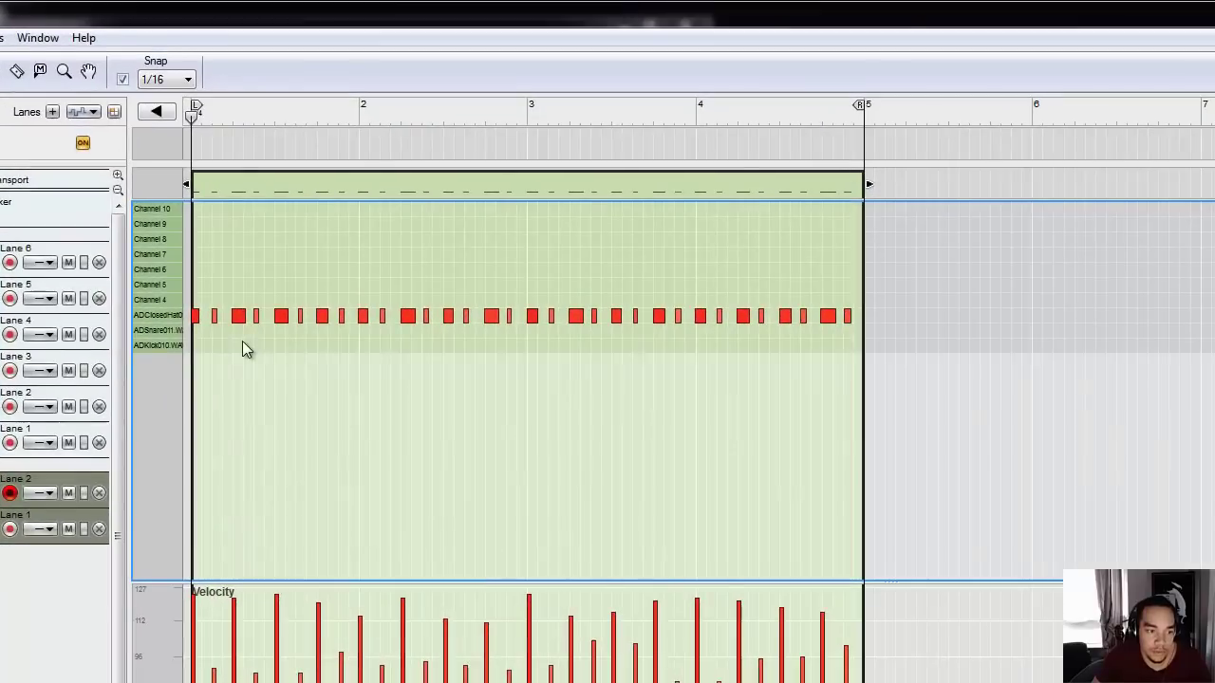
- Select all the hi-hat notes in Lane 2's clip, lower their velocity and leave the clip editor
left_click_drag(802, 330, 149, 312)
left_click(366, 414)
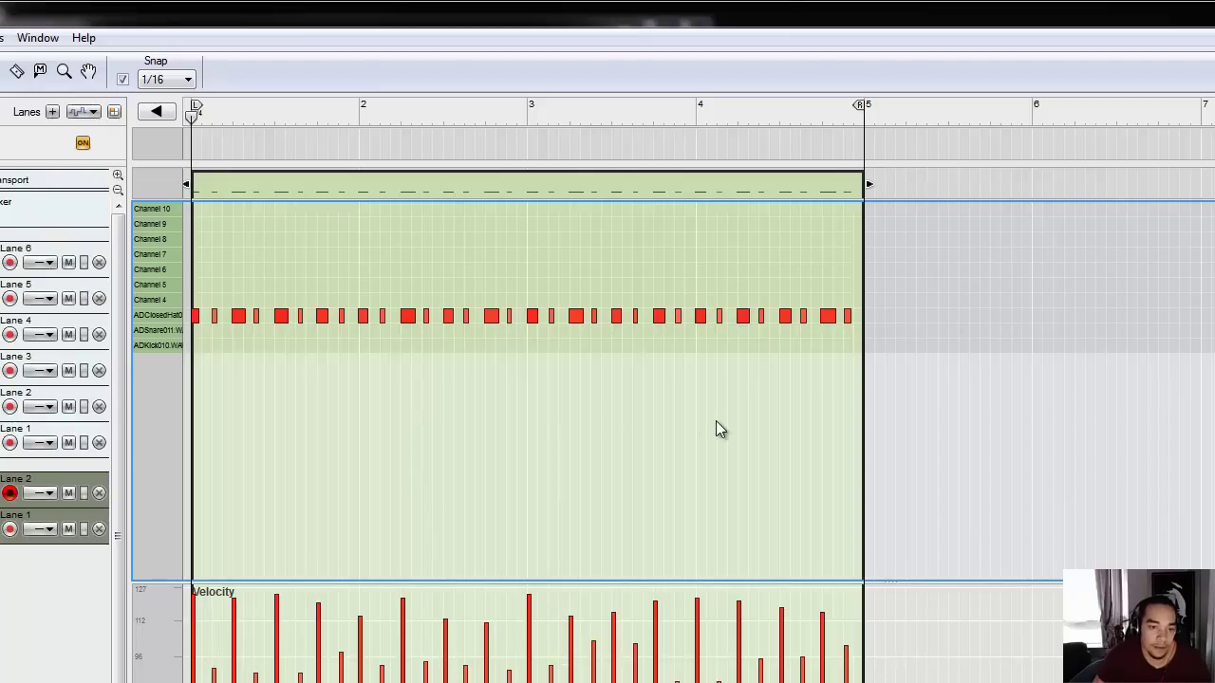
left_click_drag(852, 352, 358, 396)
left_click_drag(852, 352, 60, 310)
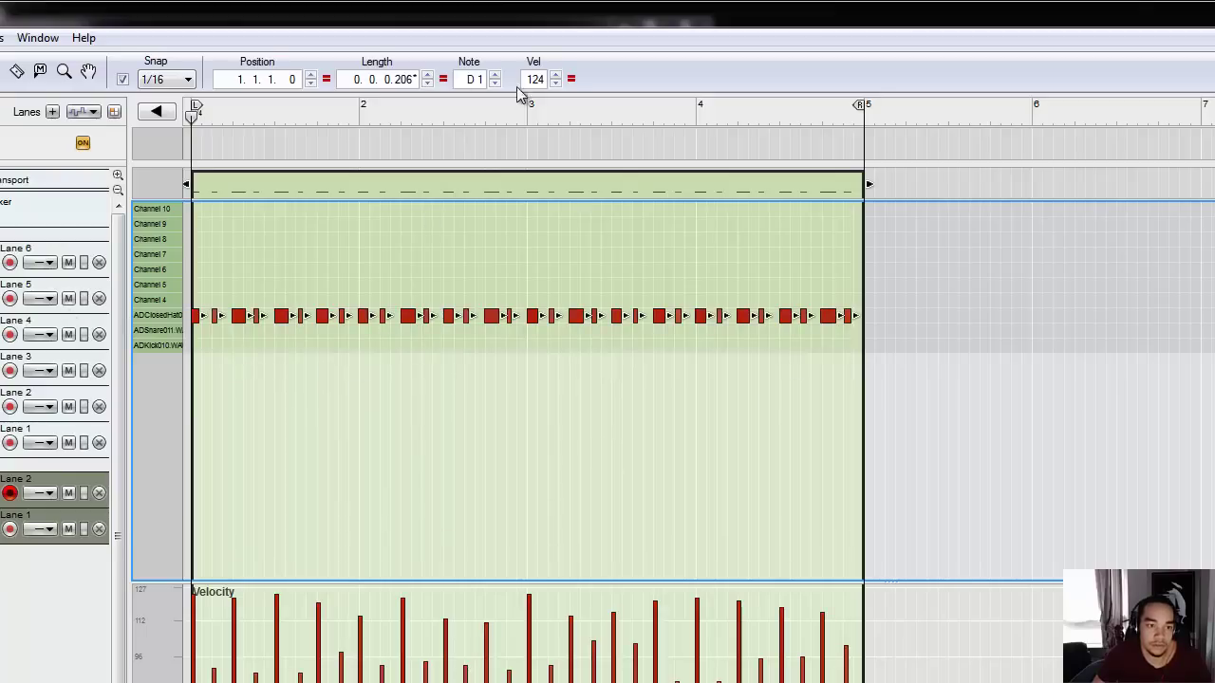
left_click_drag(529, 80, 530, 129)
key("Escape")
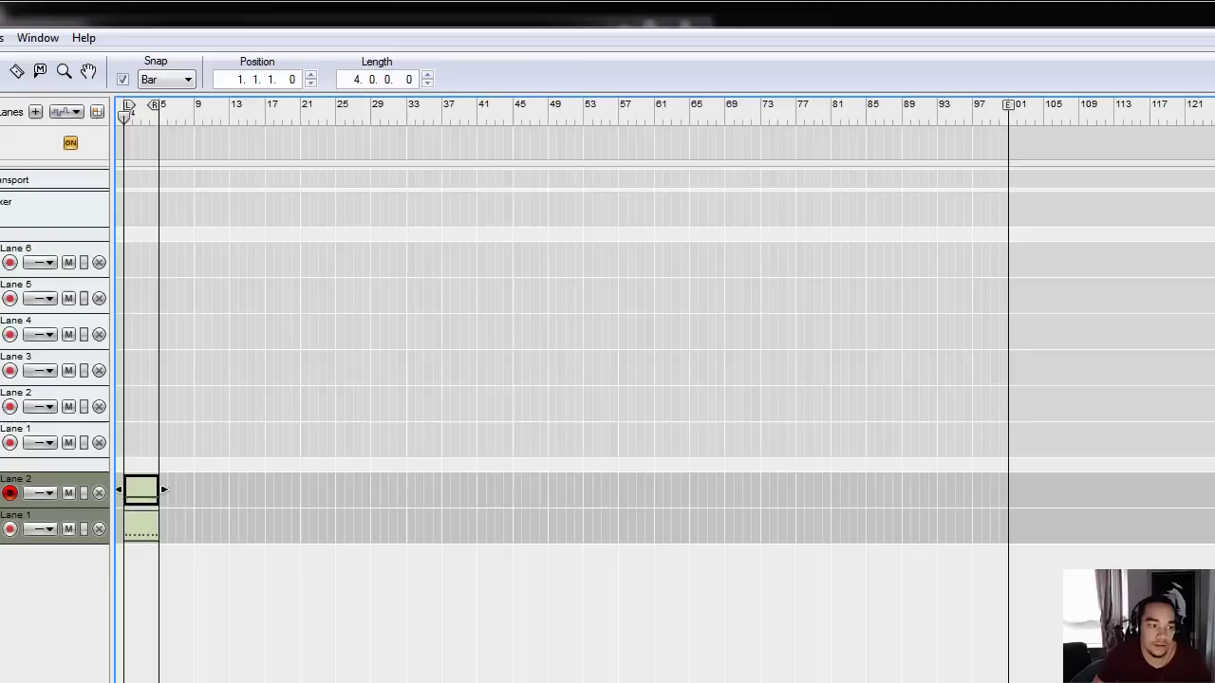
- Add a third note lane to Redrum 2 and record a four-bar kick part on it with recording quantize and the click on
left_click(35, 111)
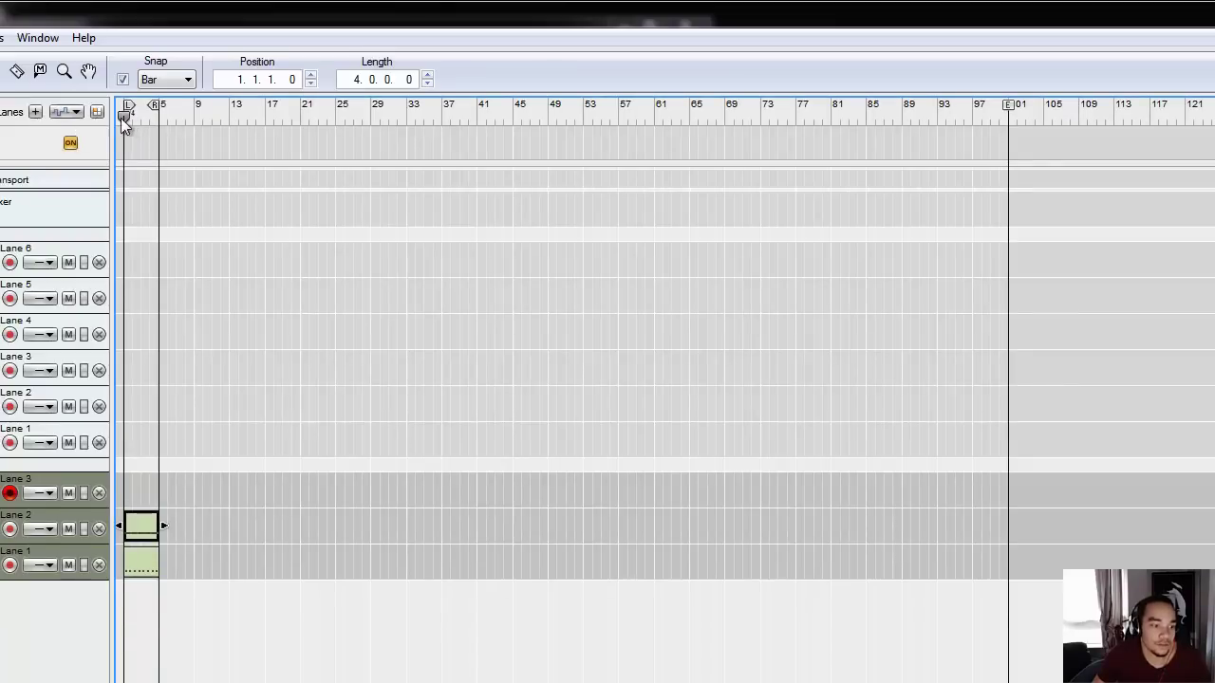
key("Escape")
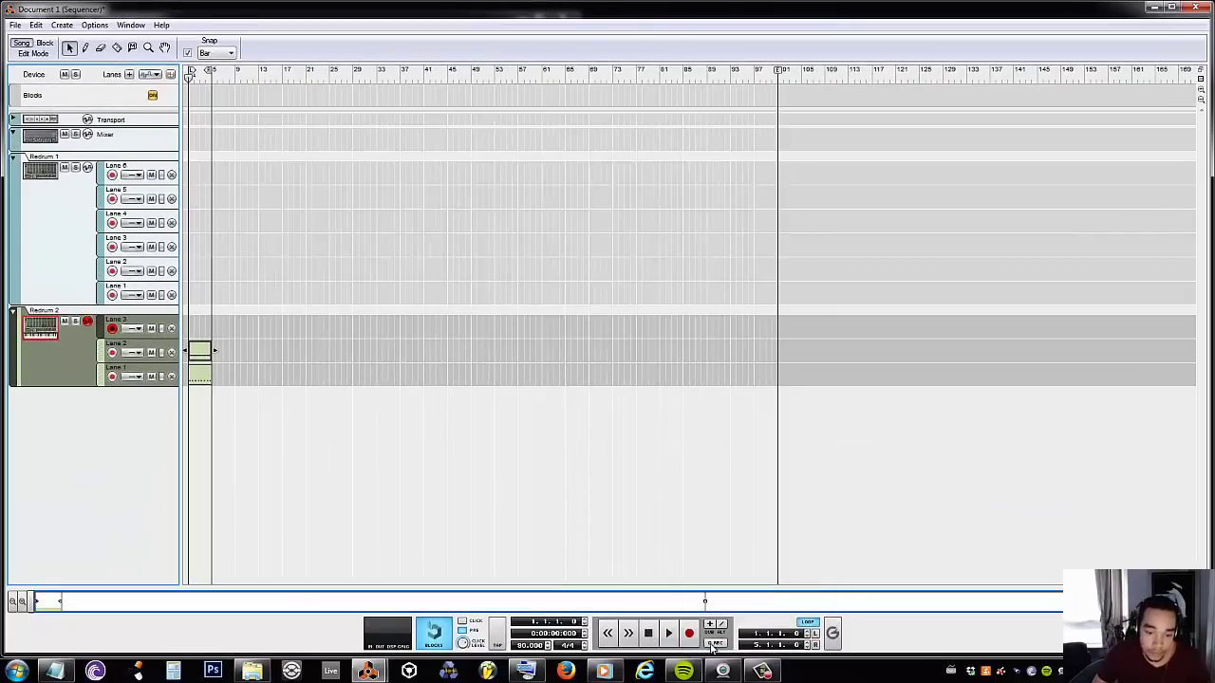
left_click(713, 644)
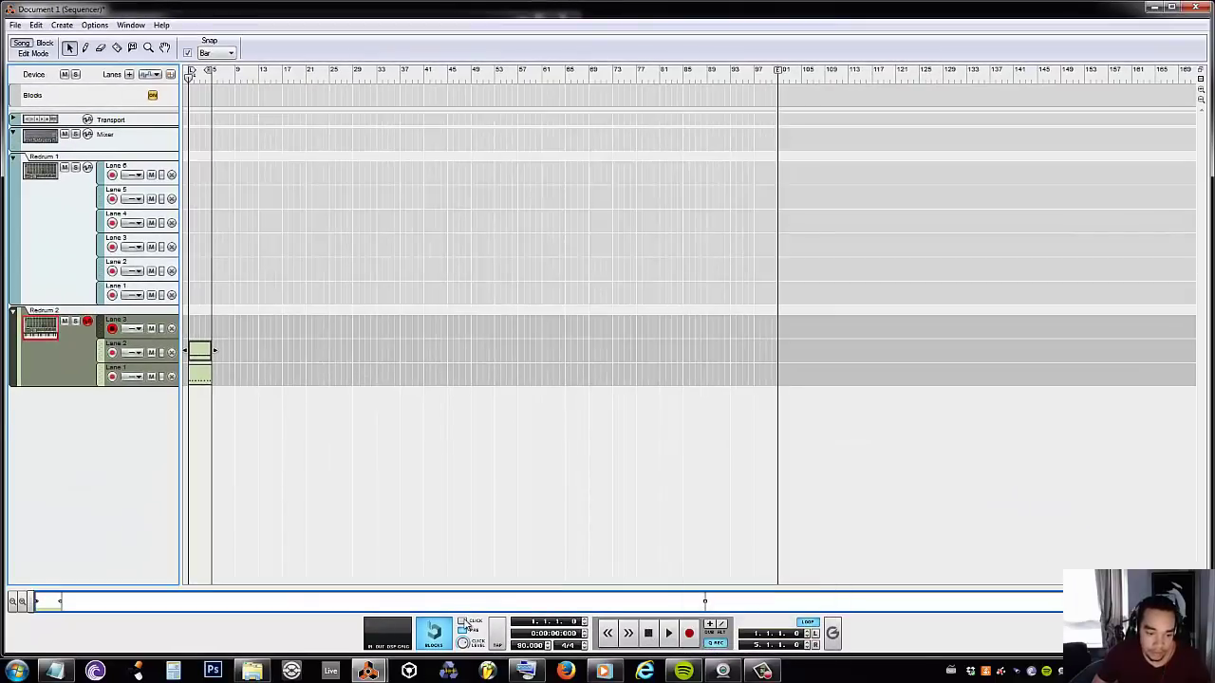
left_click(689, 633)
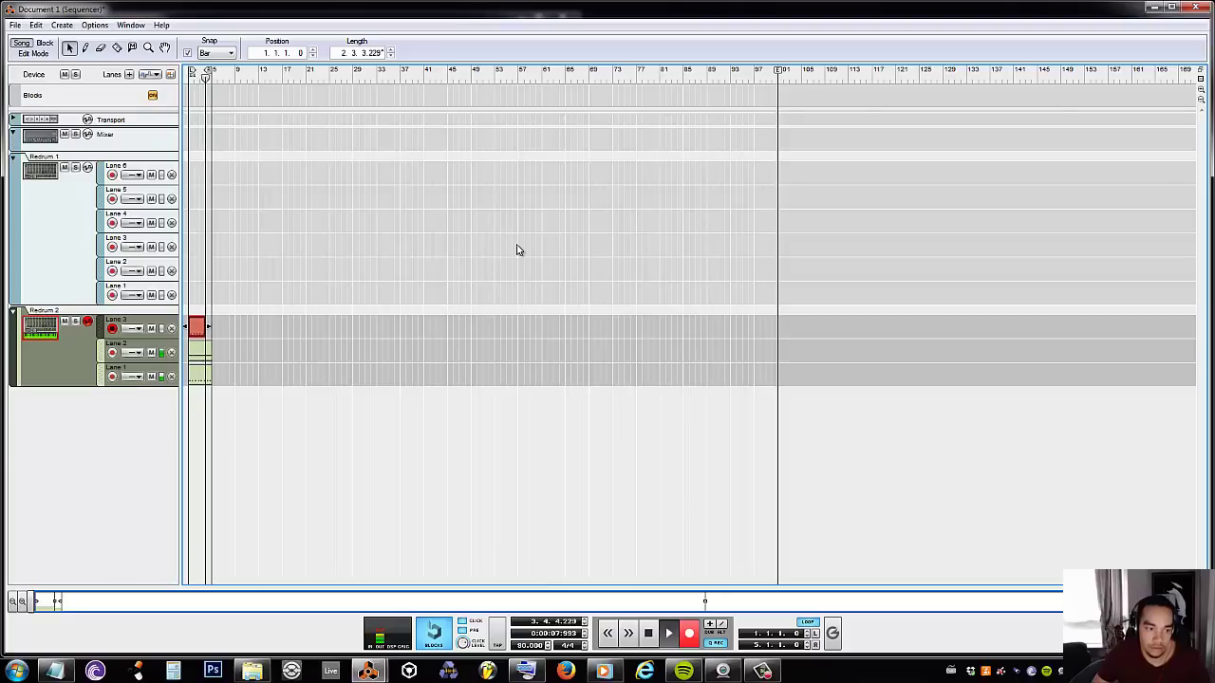
left_click(680, 636)
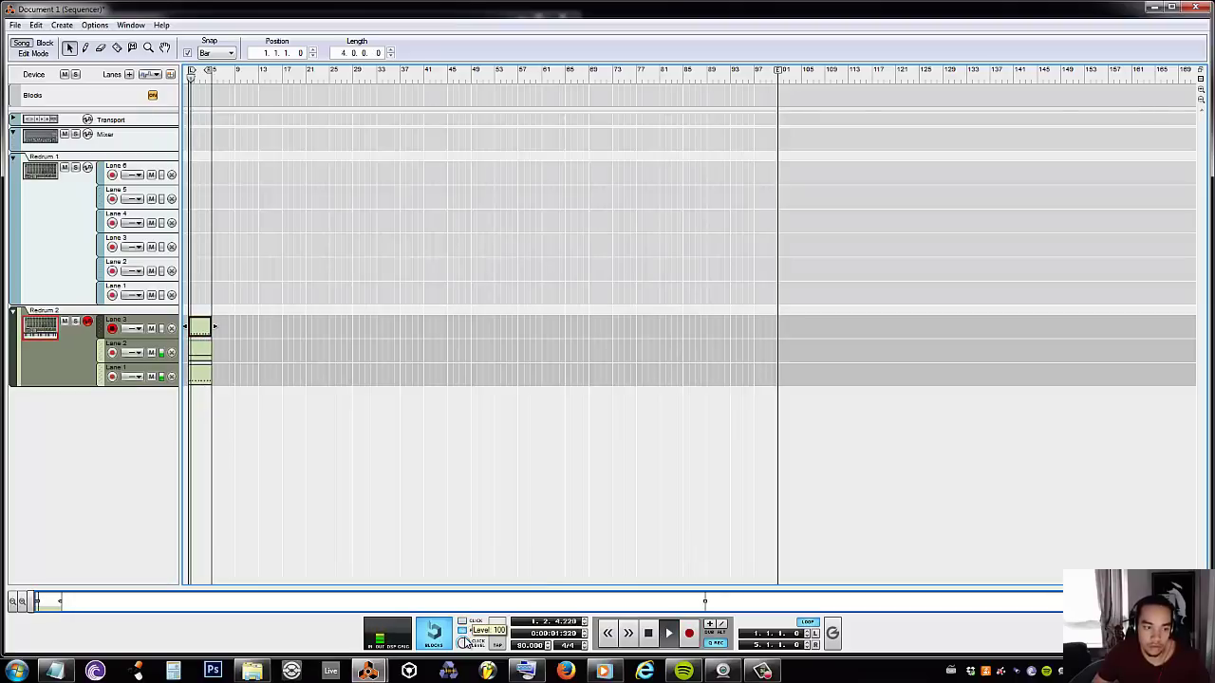
- Open Lane 3's clip to examine the kick notes' timing and velocities, and stop playback at the song start
double_click(203, 328)
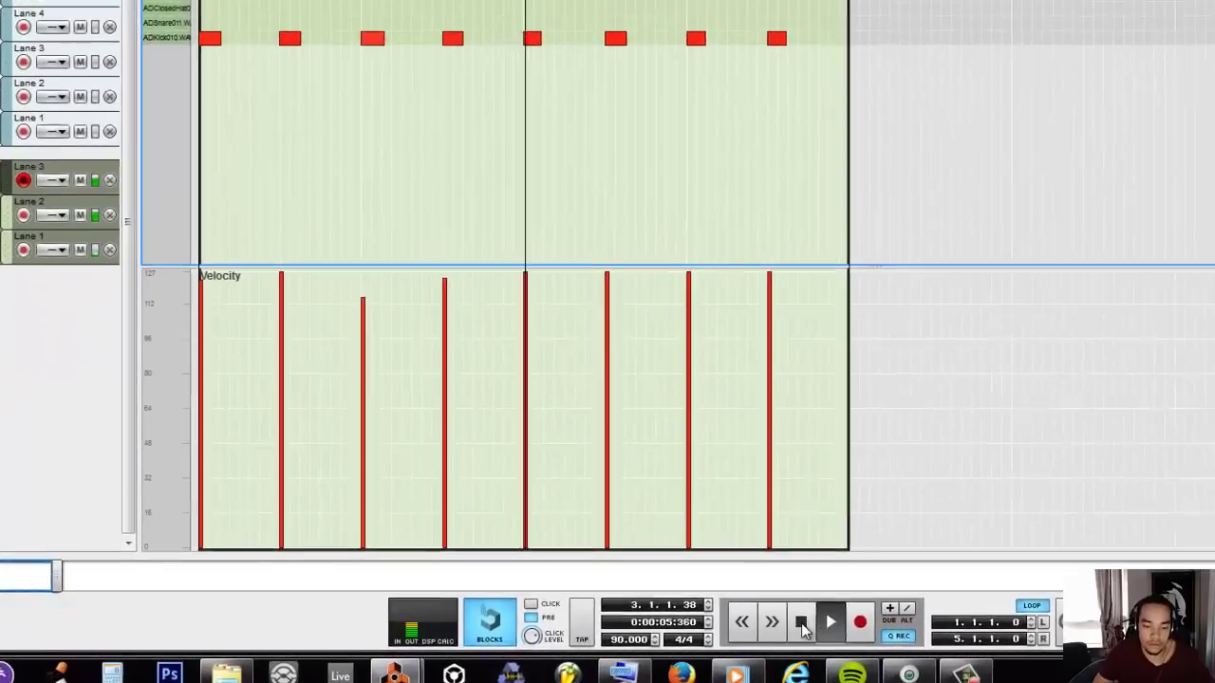
double_click(715, 628)
key("space")
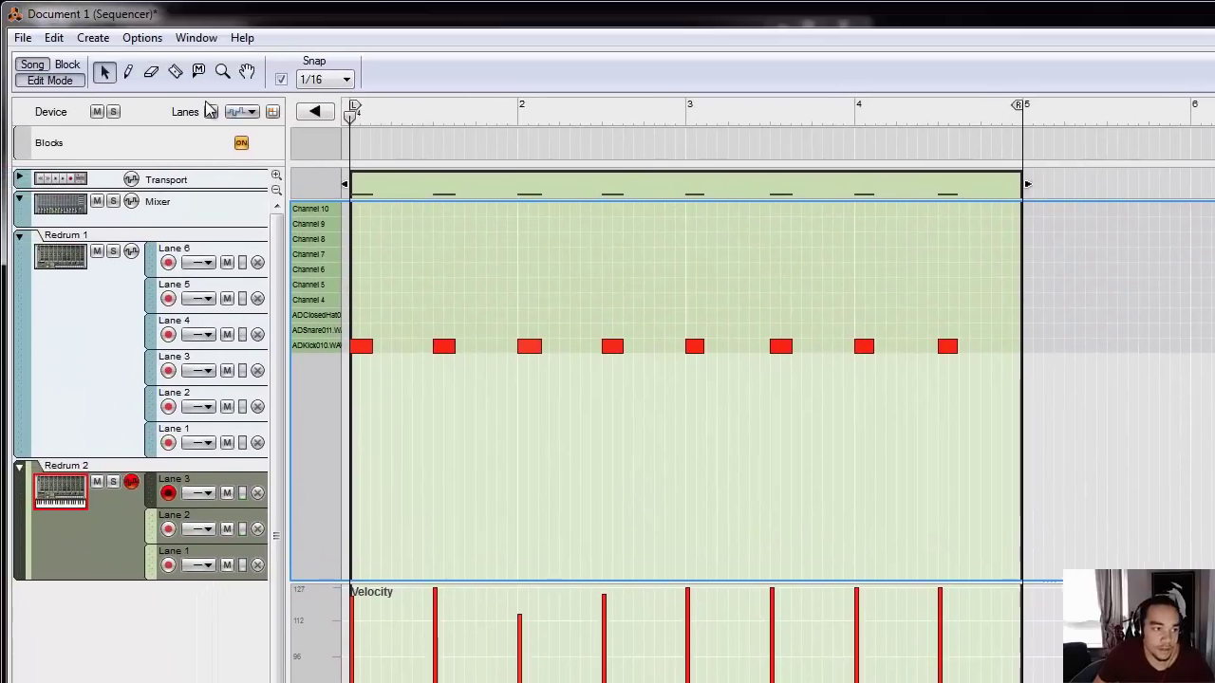
- Add a fourth note lane to Redrum 2 and switch the sequencer back to the arrangement view
left_click(210, 111)
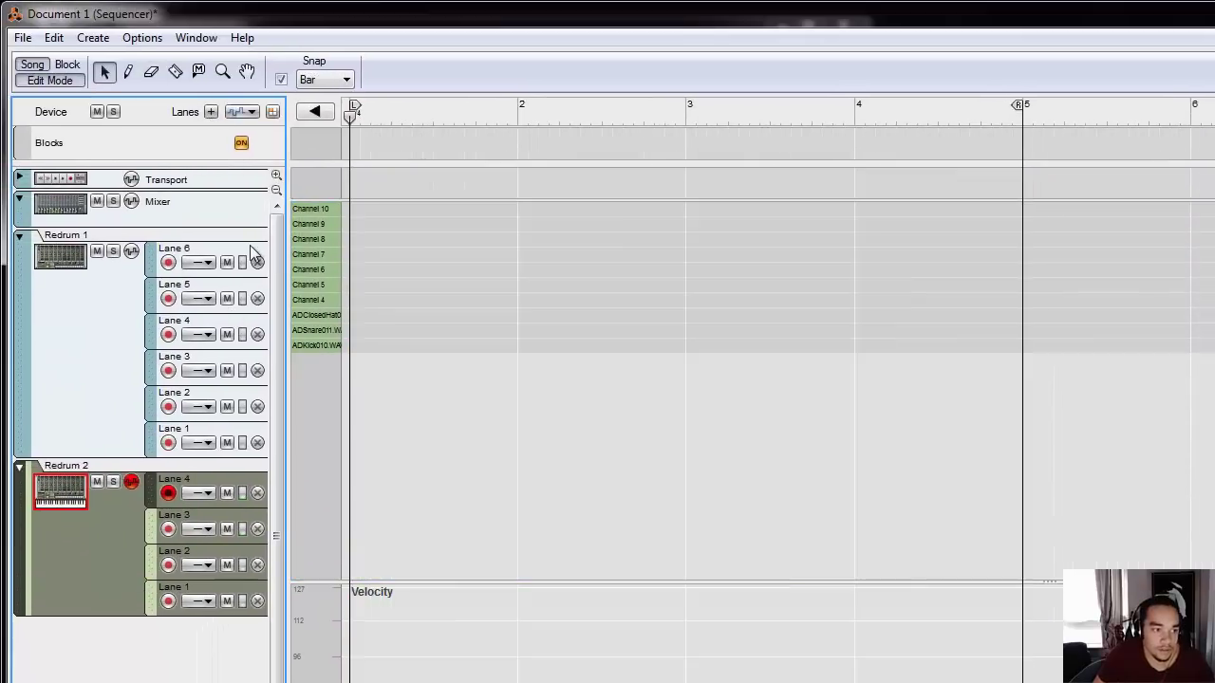
left_click(183, 531)
left_click(186, 490)
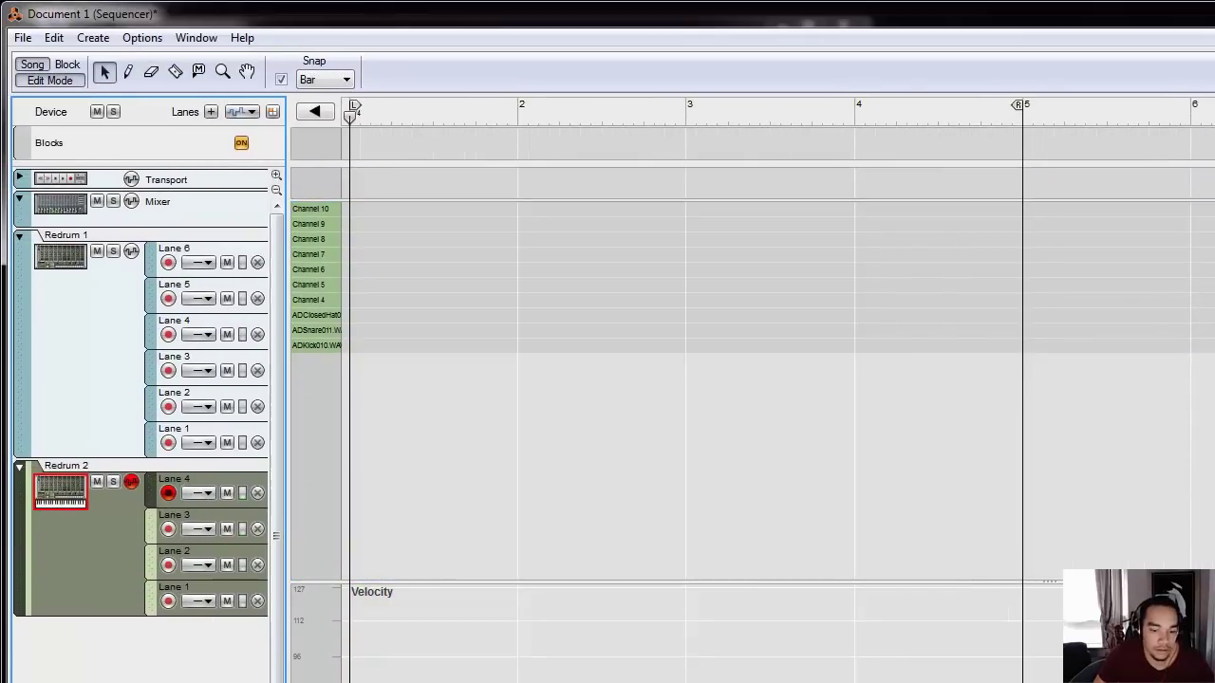
left_click(53, 80)
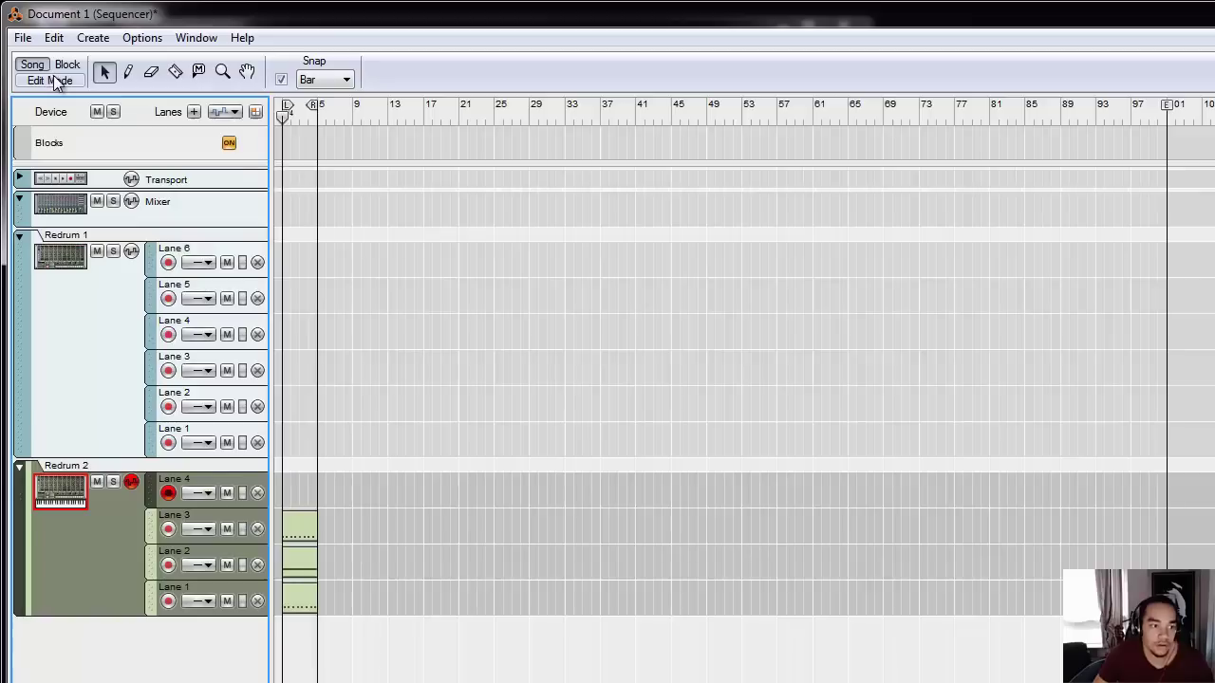
left_click(53, 80)
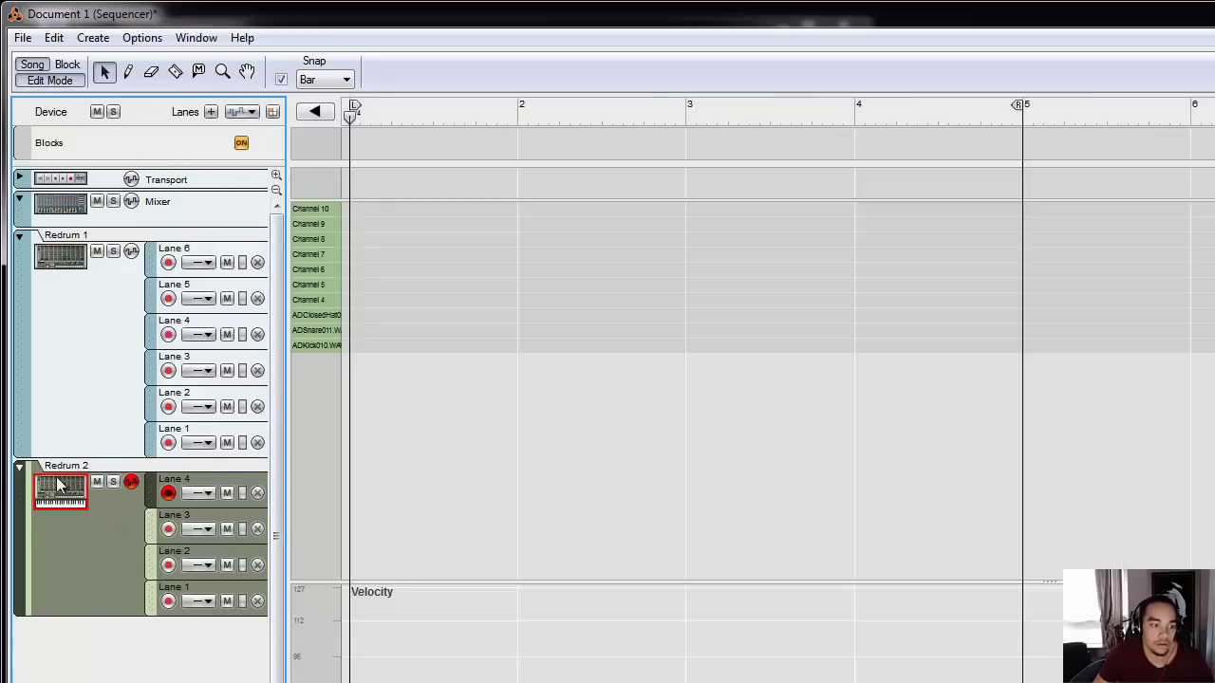
left_click(84, 414)
left_click(76, 489)
left_click(55, 80)
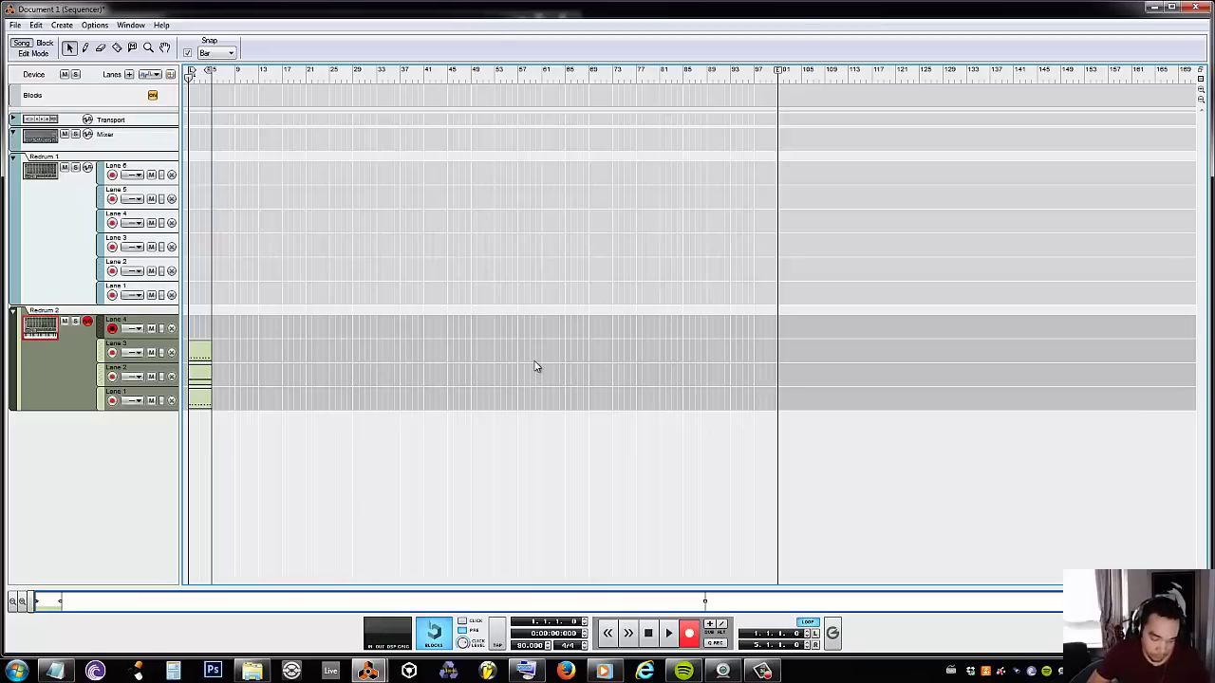
- Record an additional four-bar kick part on Redrum 2's Lane 4 and open its clip for note editing
key("space")
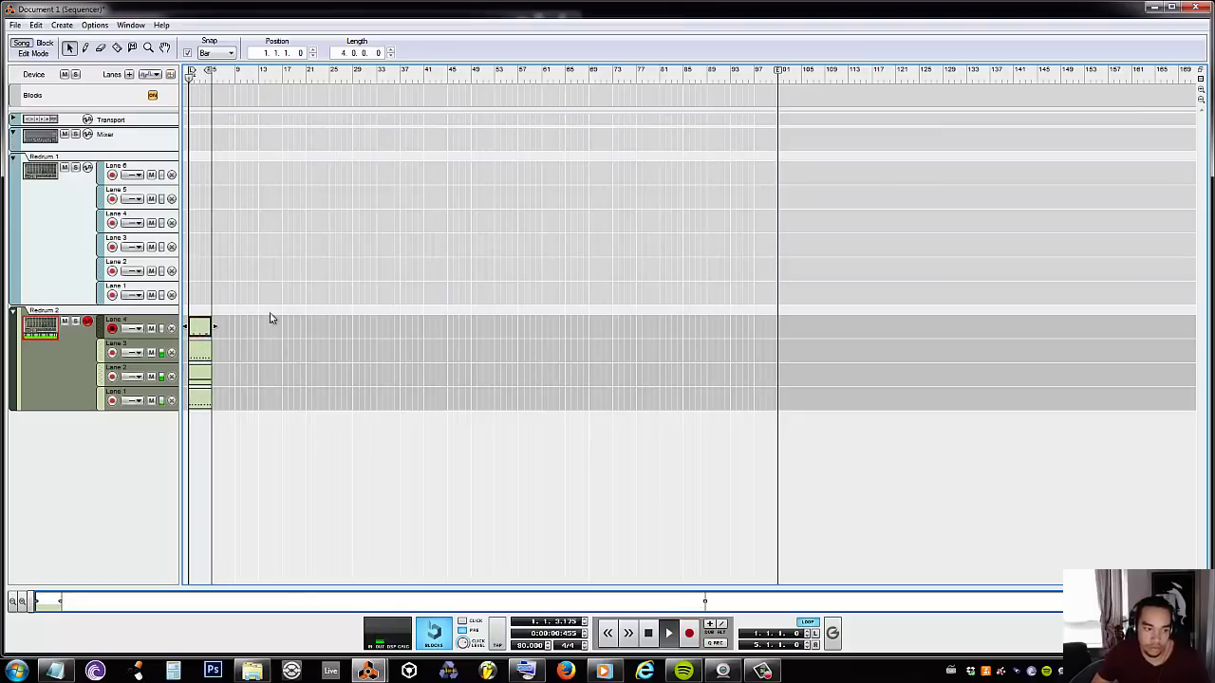
double_click(201, 326)
left_click(349, 231)
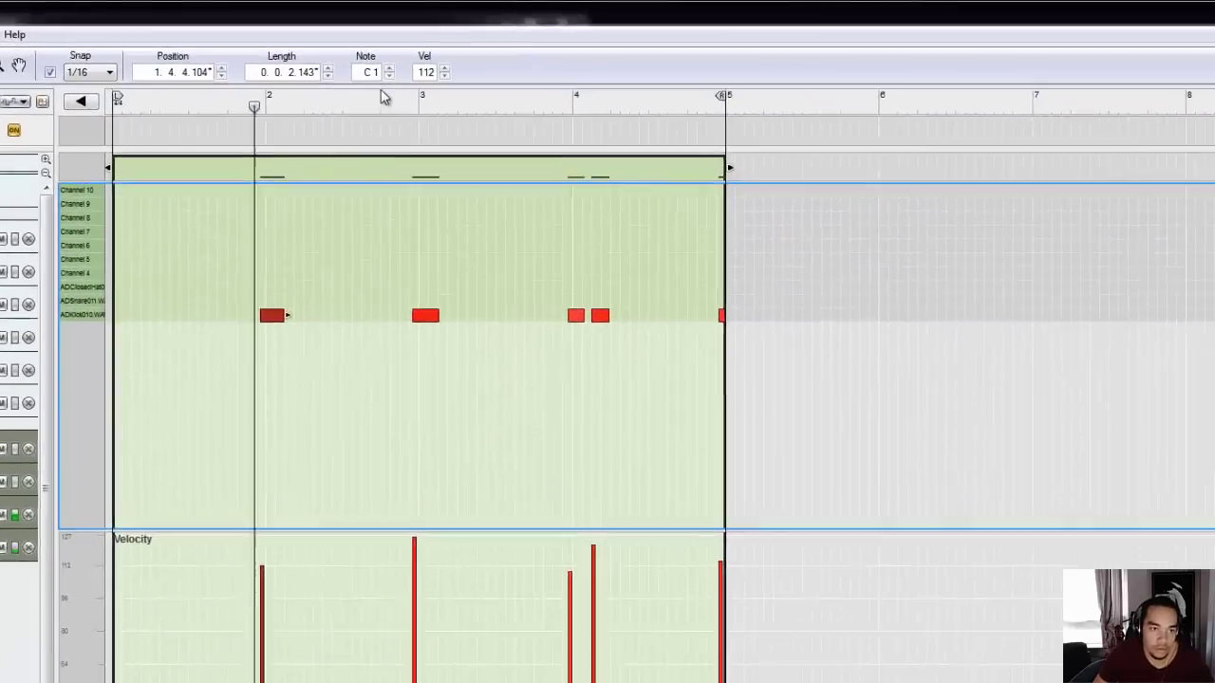
- Set the first kick note's velocity to 56 and lower the velocity of the remaining kick notes together
left_click_drag(424, 73, 424, 265)
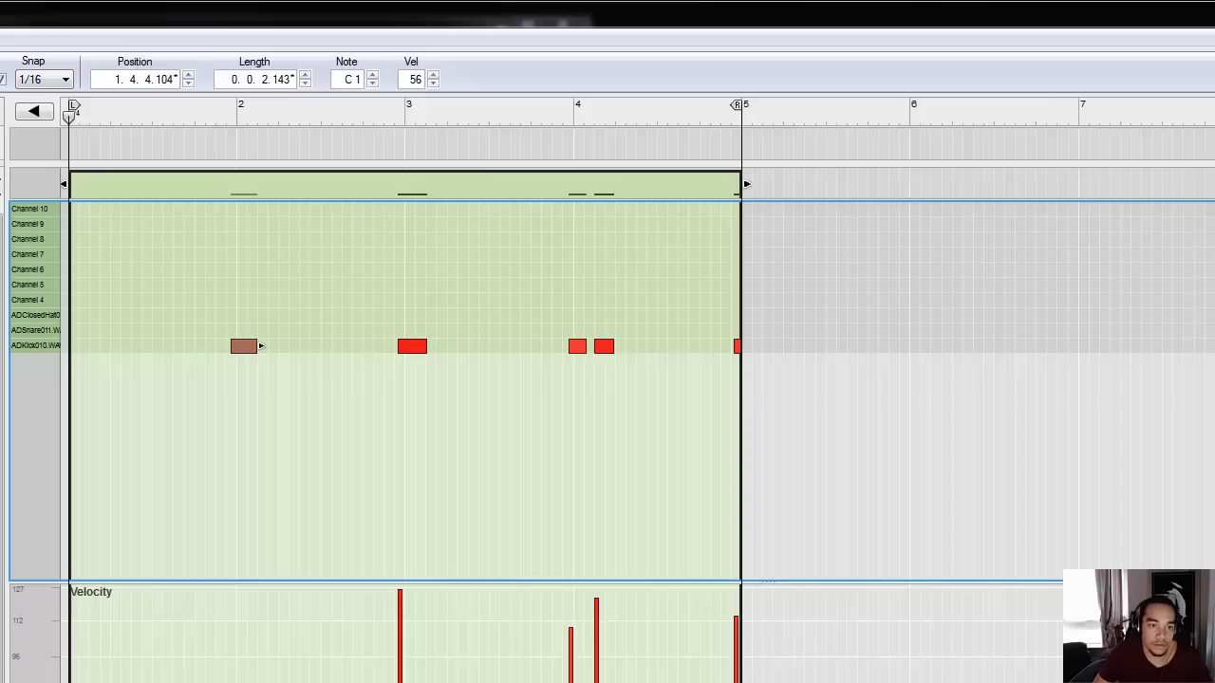
left_click(412, 345)
left_click_drag(325, 352, 829, 317)
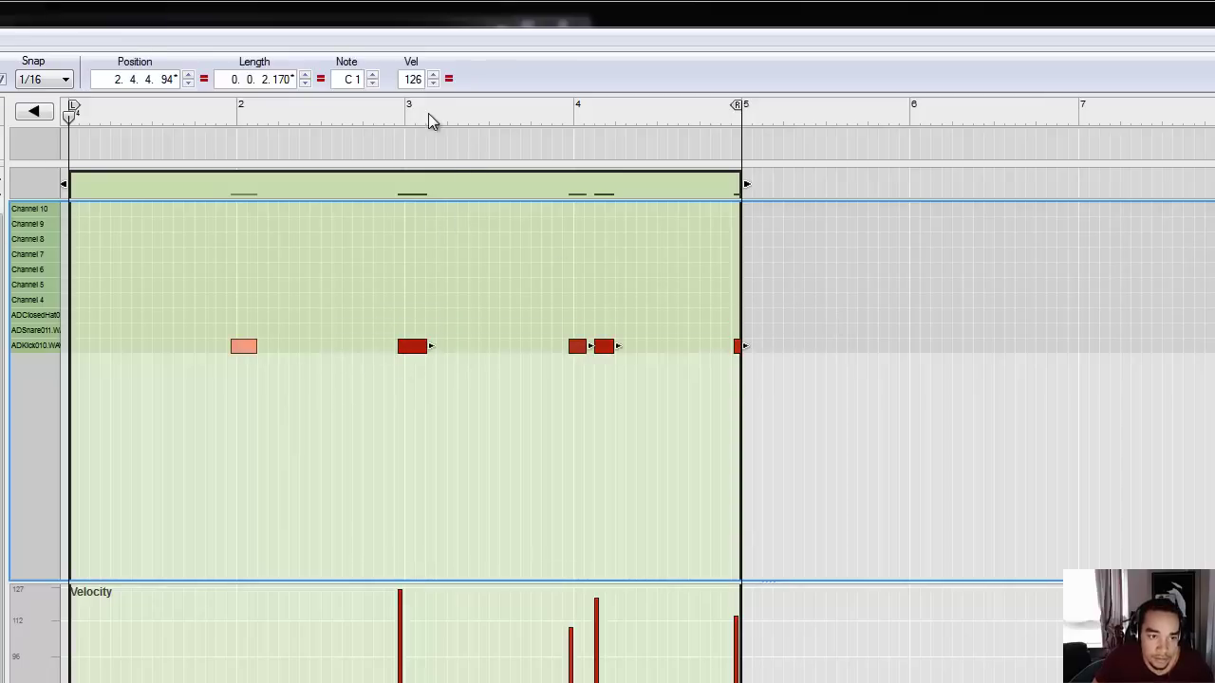
left_click_drag(413, 79, 403, 186)
left_click_drag(413, 312, 413, 312)
- Play the loop and raise single kick velocities in Lane 4's clip: third note to 60, last note to 56, and the fourth slightly
left_click(140, 129)
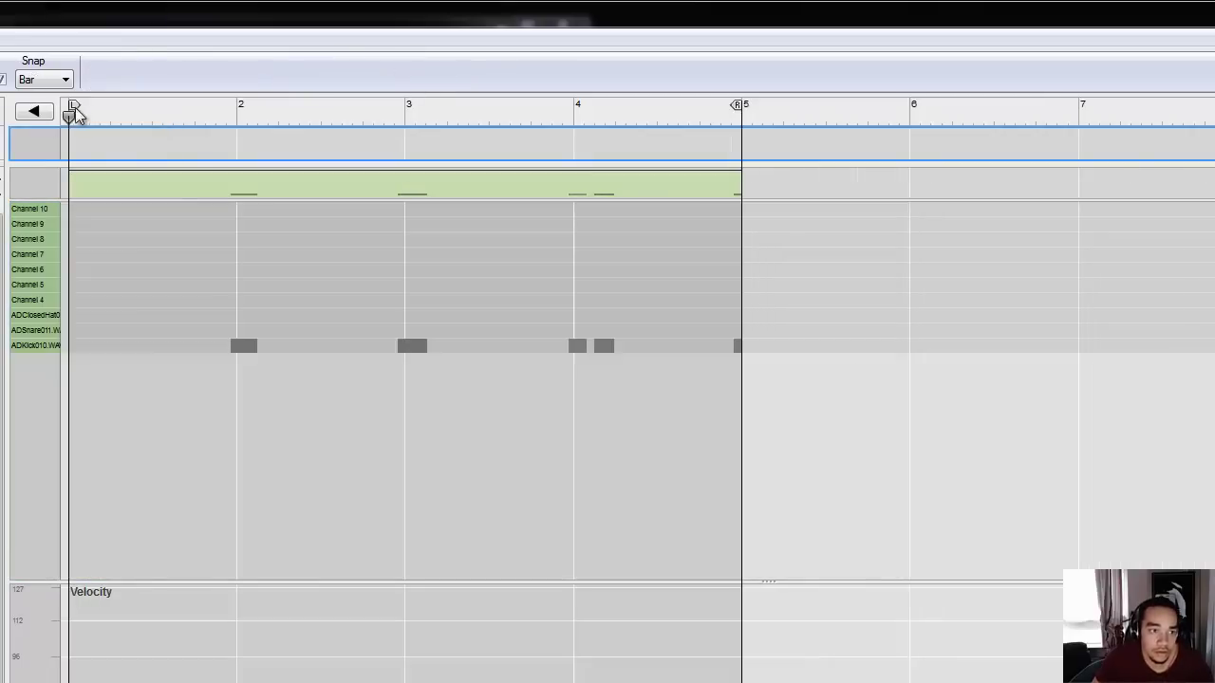
double_click(224, 293)
key("space")
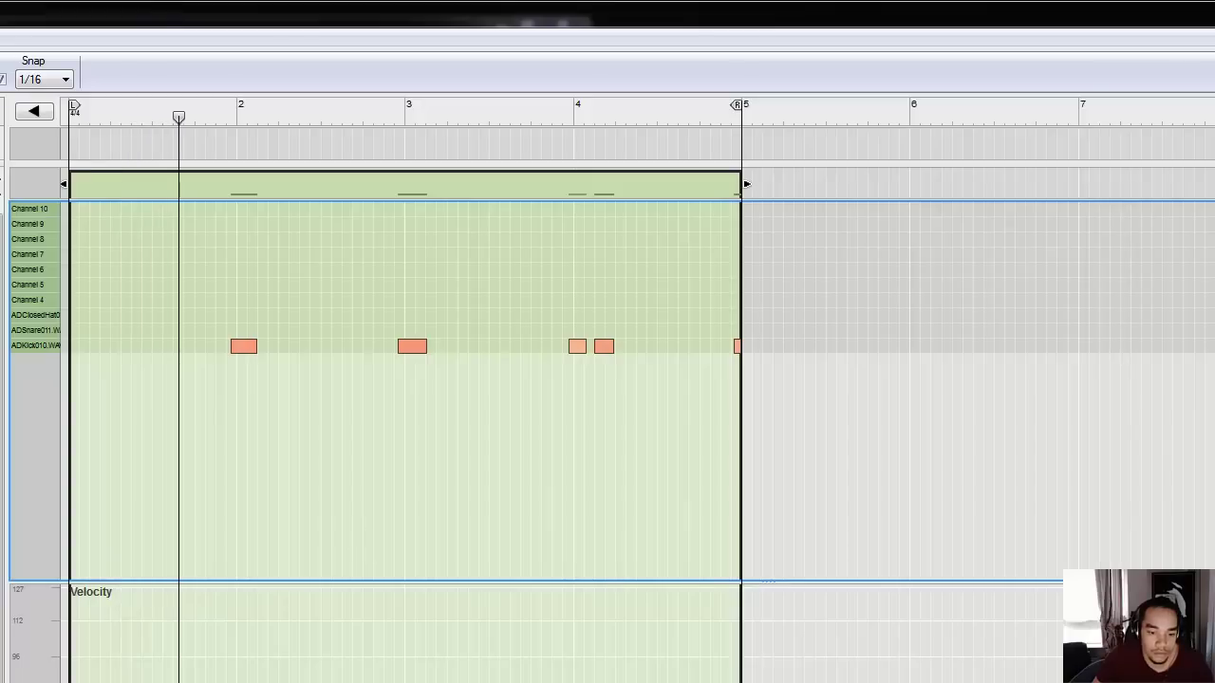
left_click(570, 678)
left_click_drag(415, 79, 415, 10)
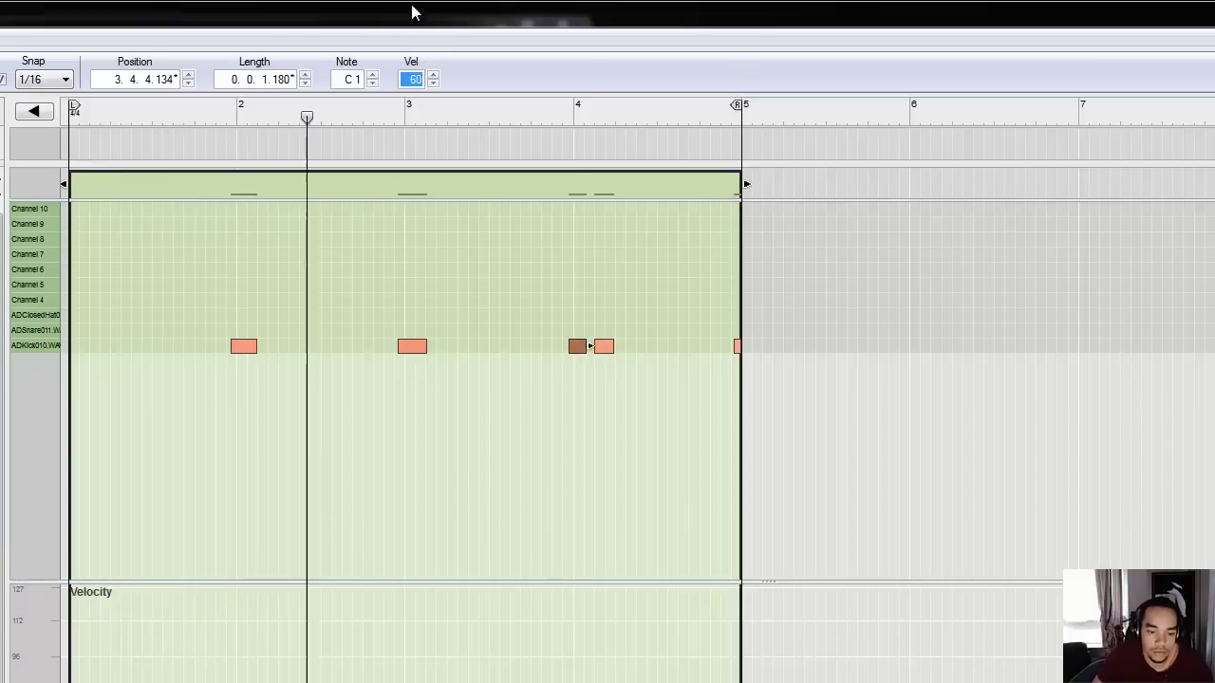
left_click(655, 456)
left_click(738, 345)
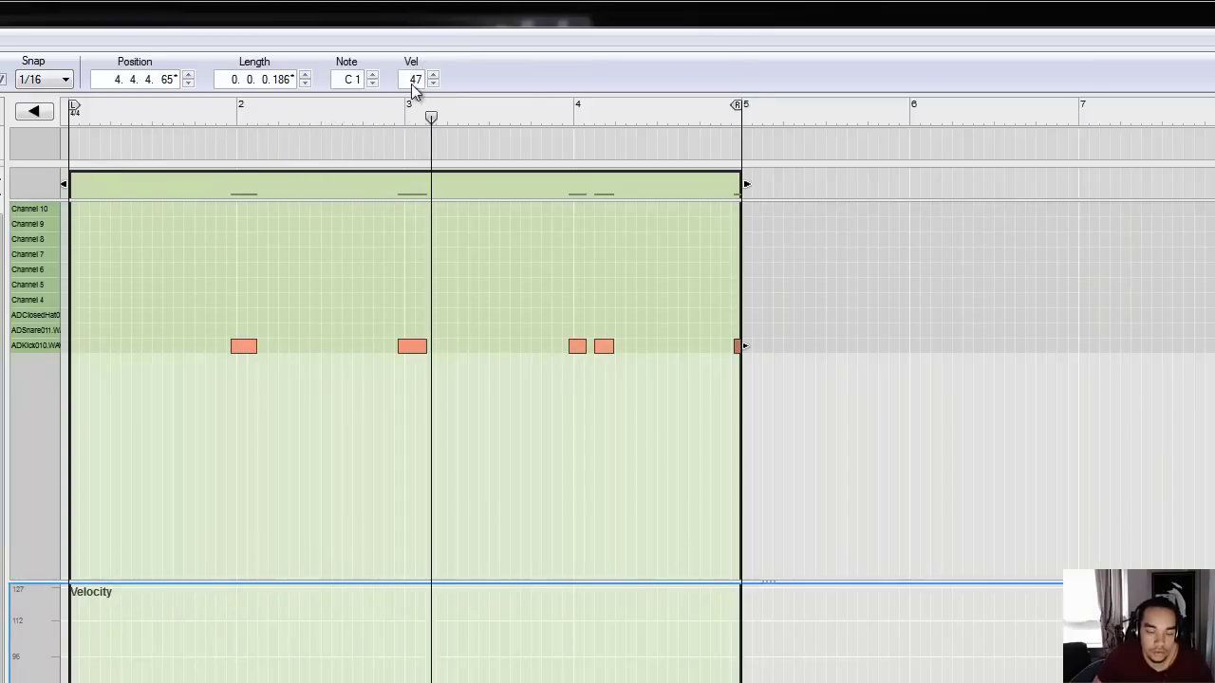
left_click_drag(412, 81, 417, 46)
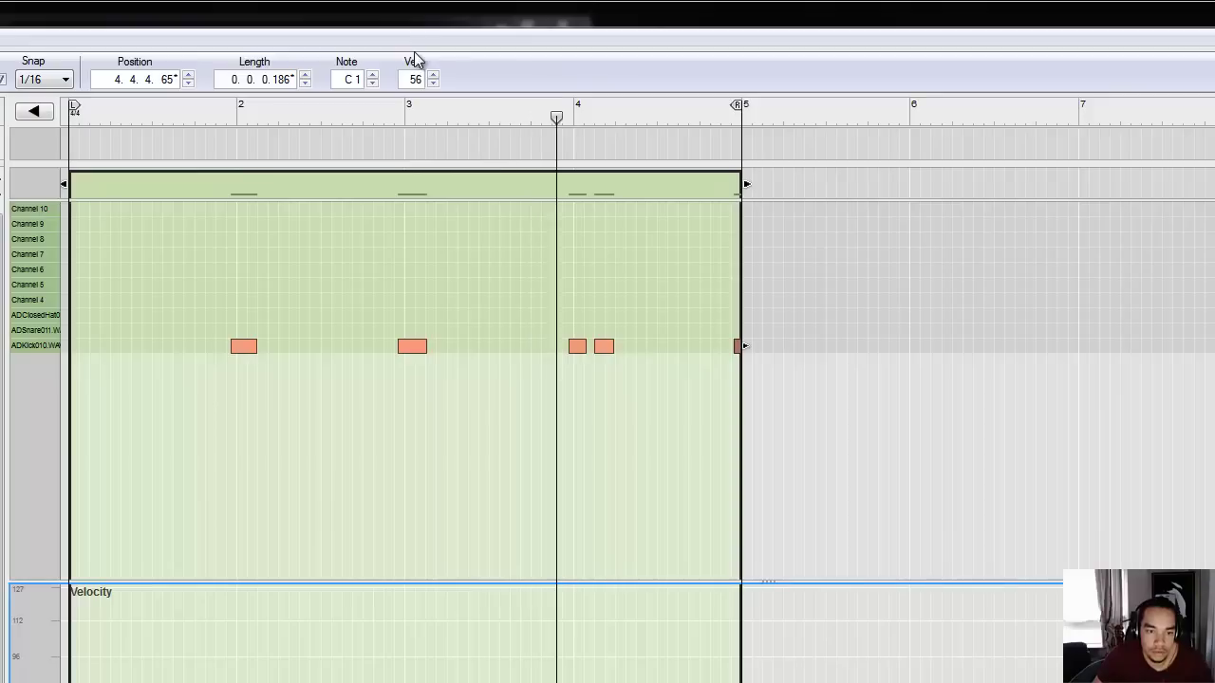
left_click(604, 346)
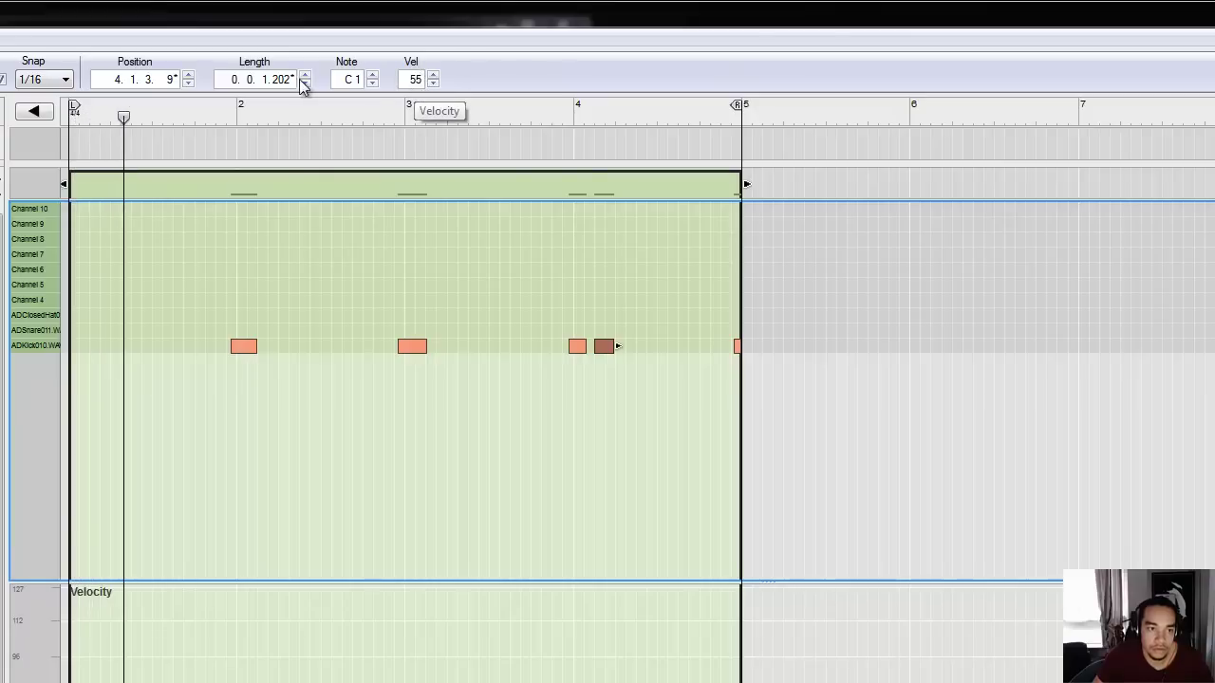
left_click_drag(407, 72, 406, 44)
- Adjust the last kick note's position to 4.4.4.102, replaying the end of bar 4 after each change
left_click_drag(692, 293, 772, 379)
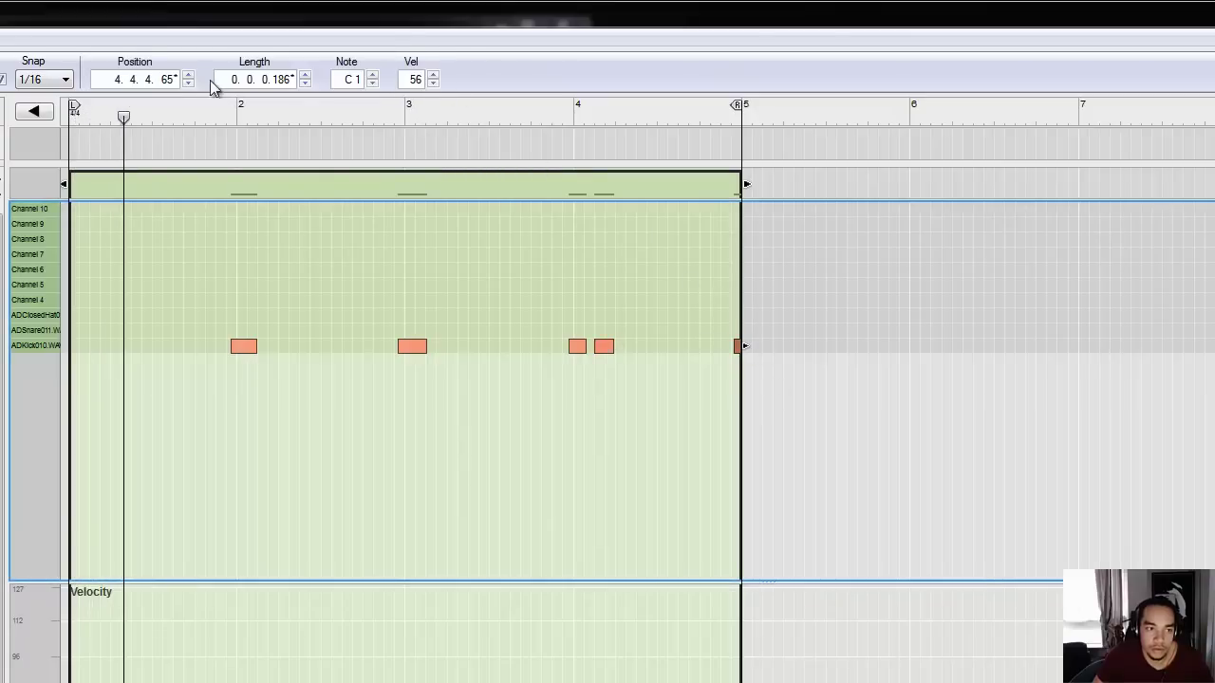
left_click_drag(167, 78, 168, 105)
key("Escape")
left_click(698, 120)
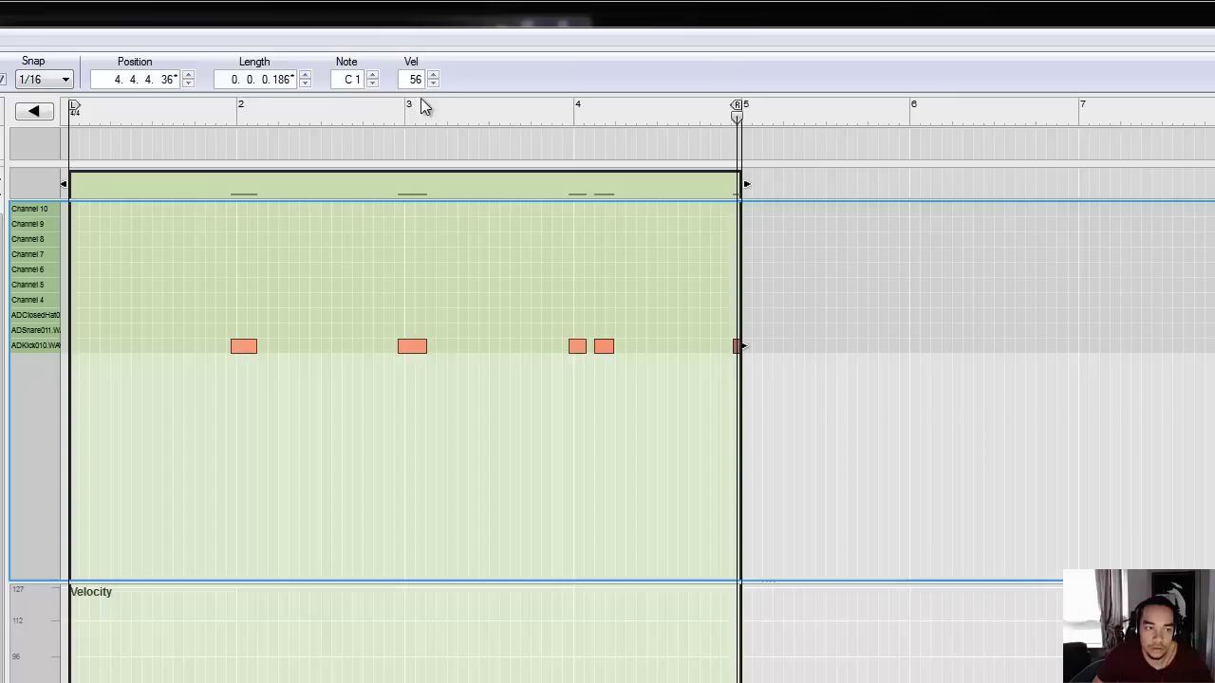
left_click(167, 79)
type("71")
key("Return")
left_click(703, 121)
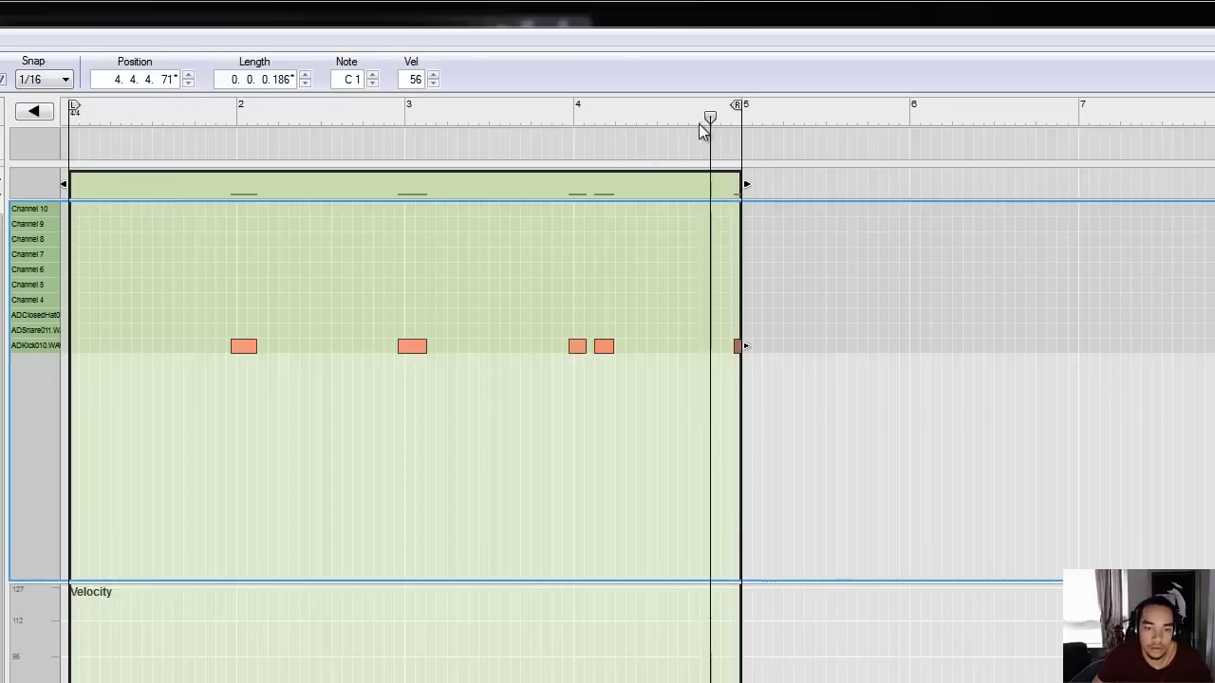
left_click(167, 79)
type("102")
key("Return")
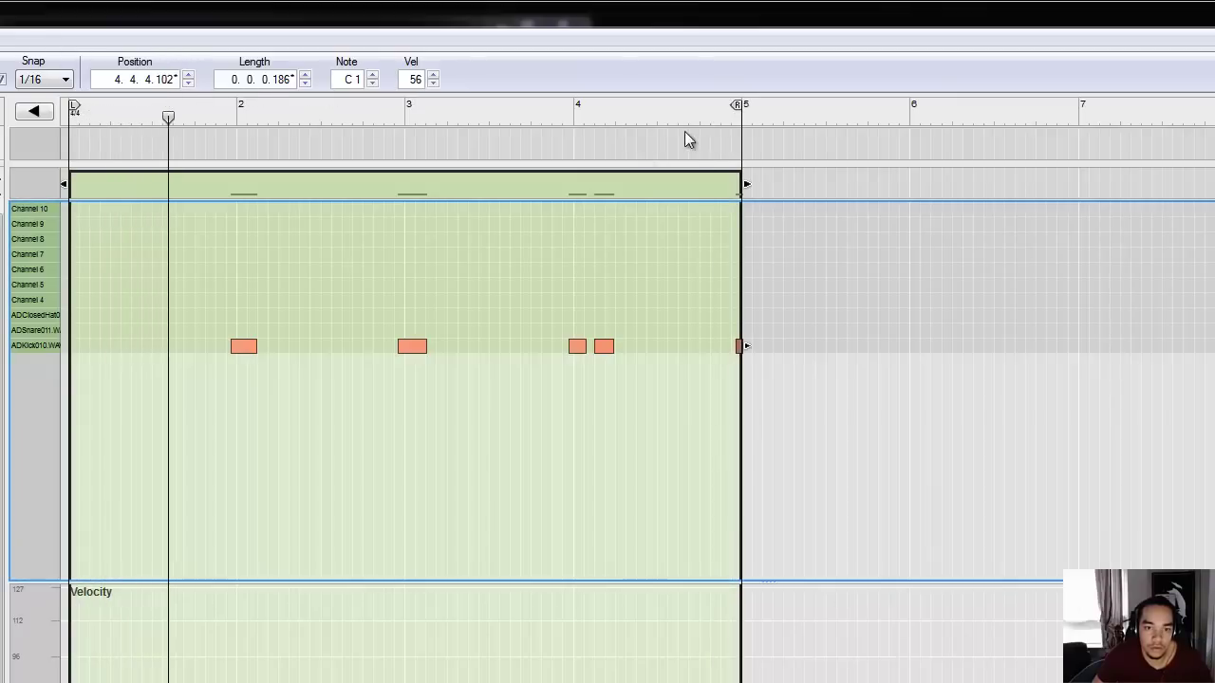
left_click(718, 118)
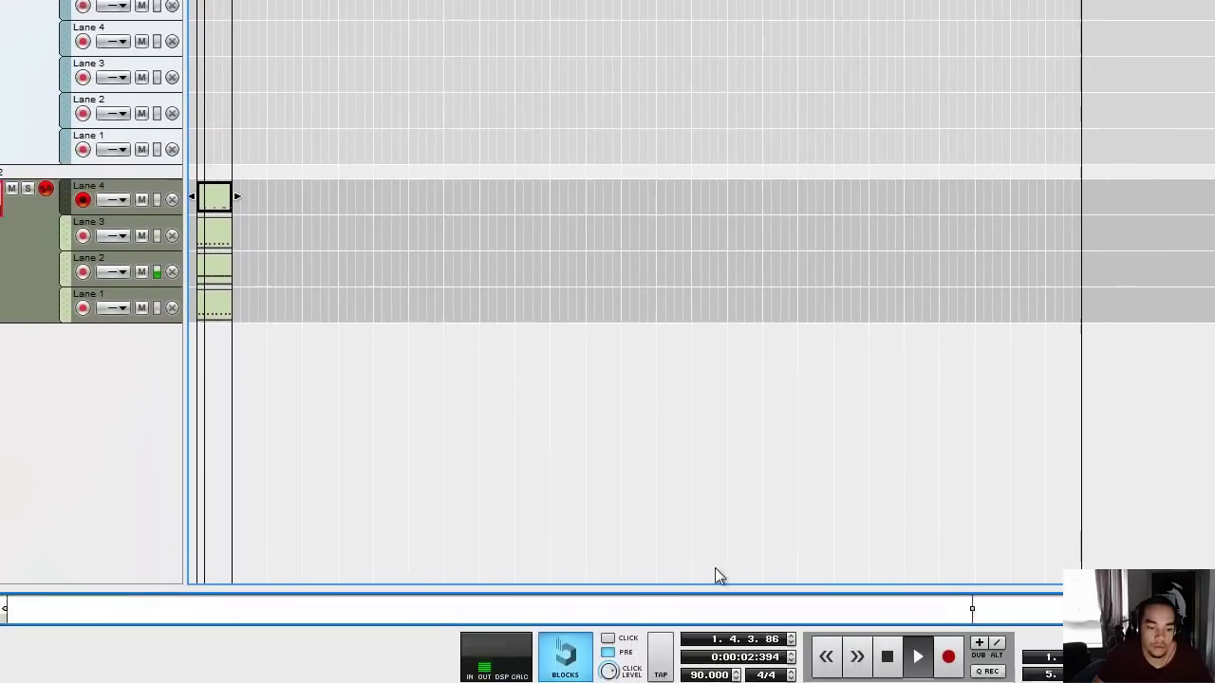
- Stop playback and return to the song start in the arrangement view
left_click(894, 651)
left_click(894, 650)
left_click(894, 650)
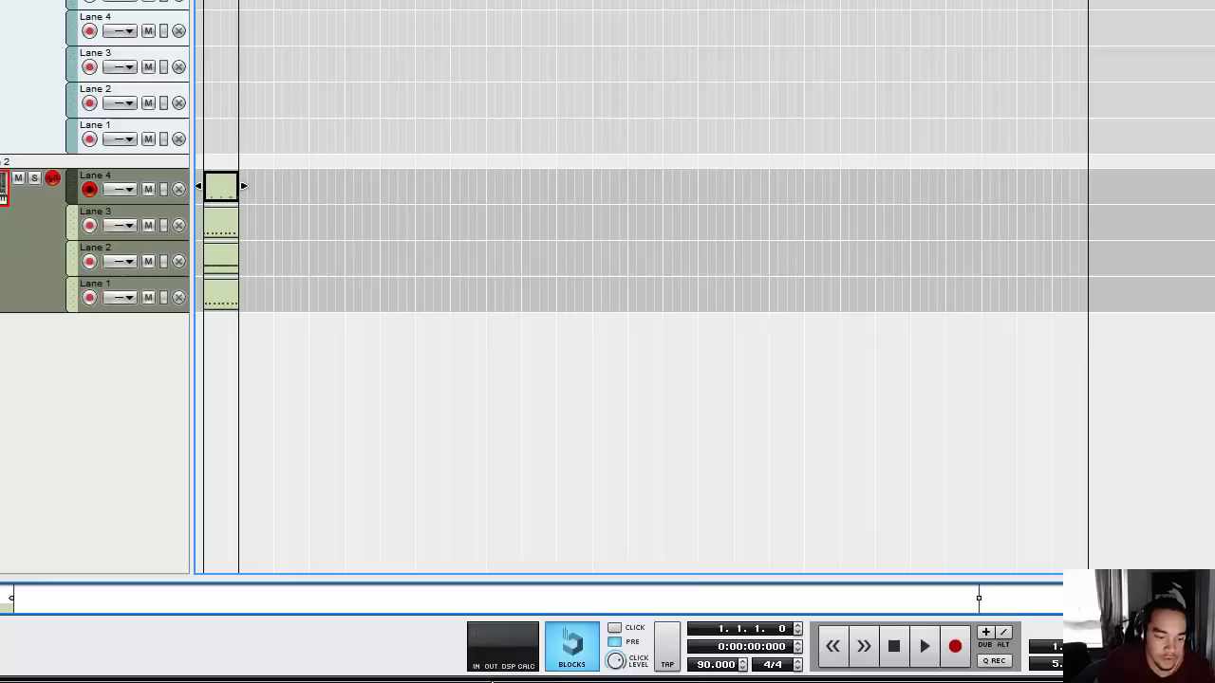
- Audition closed hats in the ADHats folder and load ADClosedHat019.WAV into Redrum 2's channel 4
left_click(411, 619)
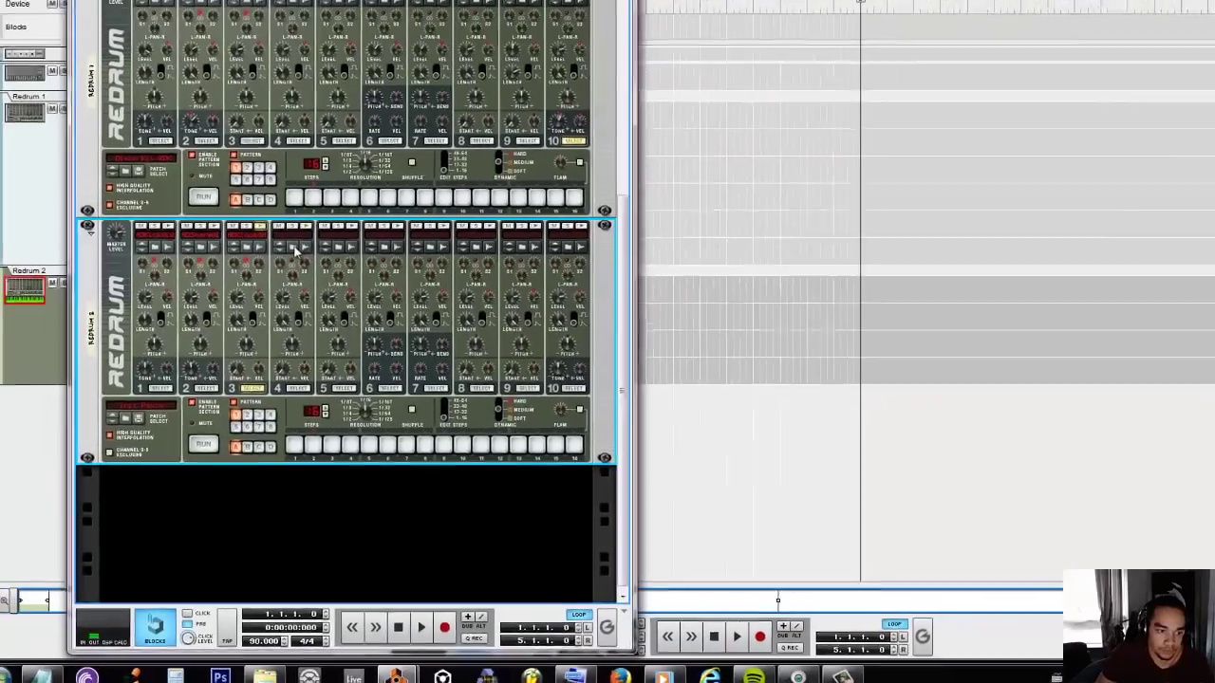
left_click(336, 130)
left_click(225, 236)
scroll(225, 238, "down", 5)
left_click(226, 254)
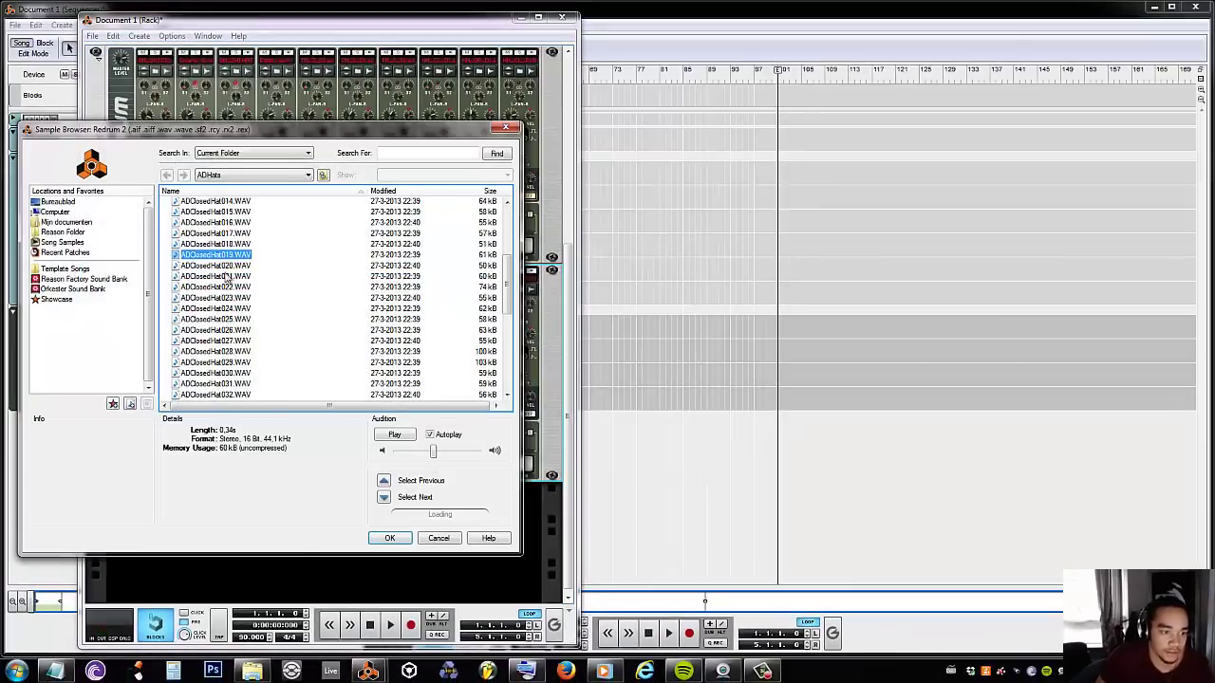
left_click(208, 276)
left_click(221, 255)
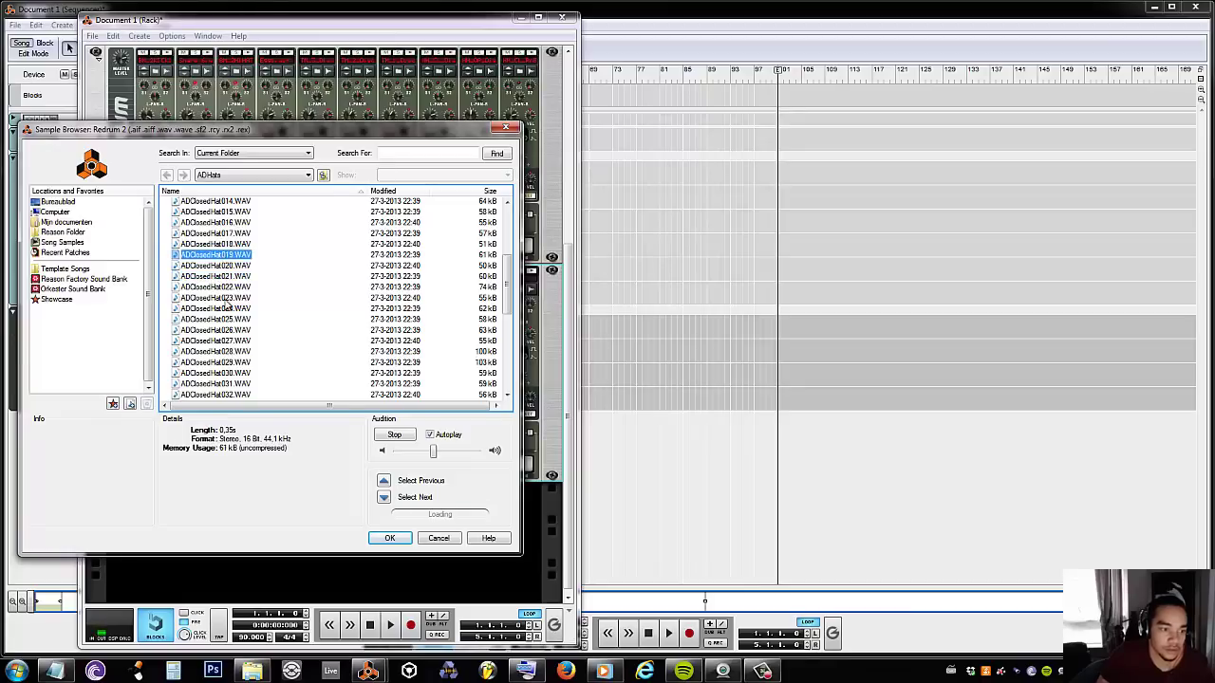
left_click(224, 298)
left_click(227, 256)
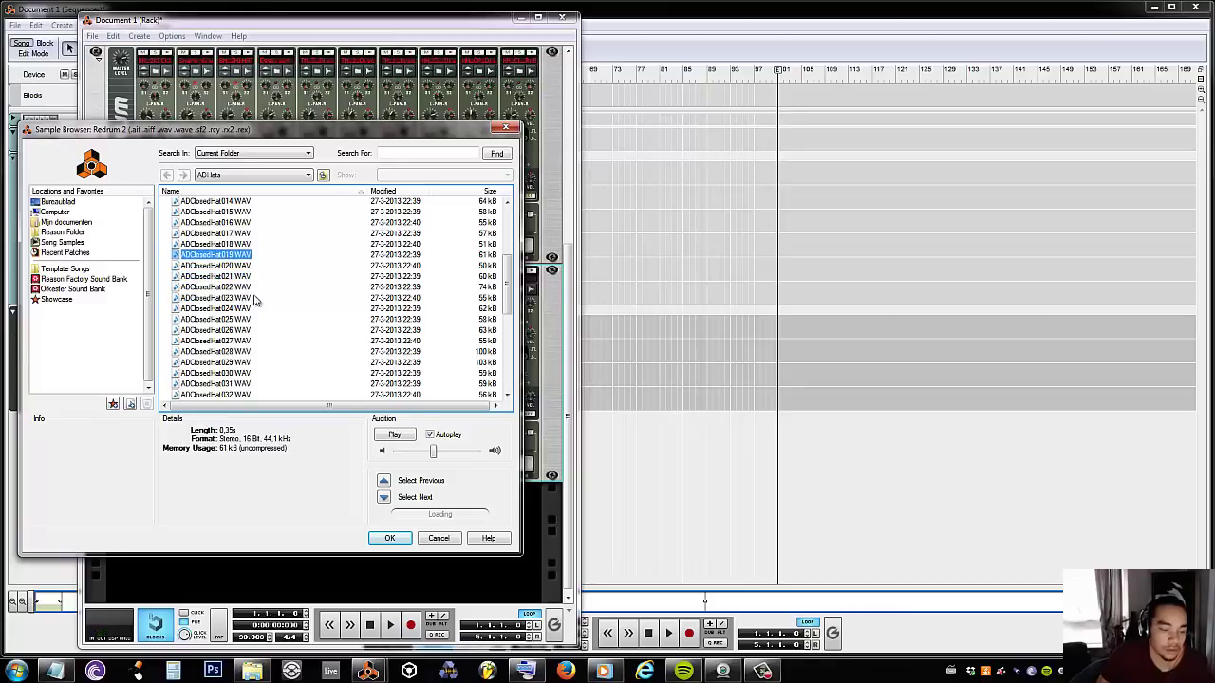
left_click(389, 538)
- Return to the sequencer, add a fifth note lane to Redrum 2 and record a four-bar closed hi-hat part on it
left_click(686, 493)
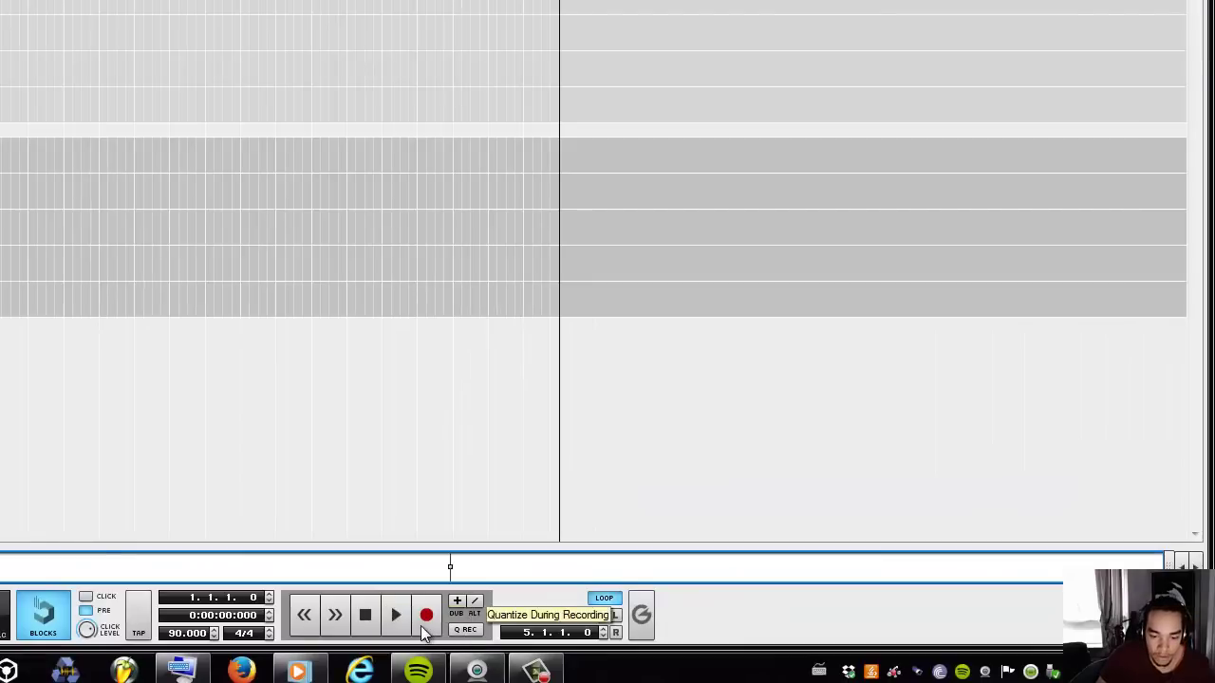
left_click(425, 627)
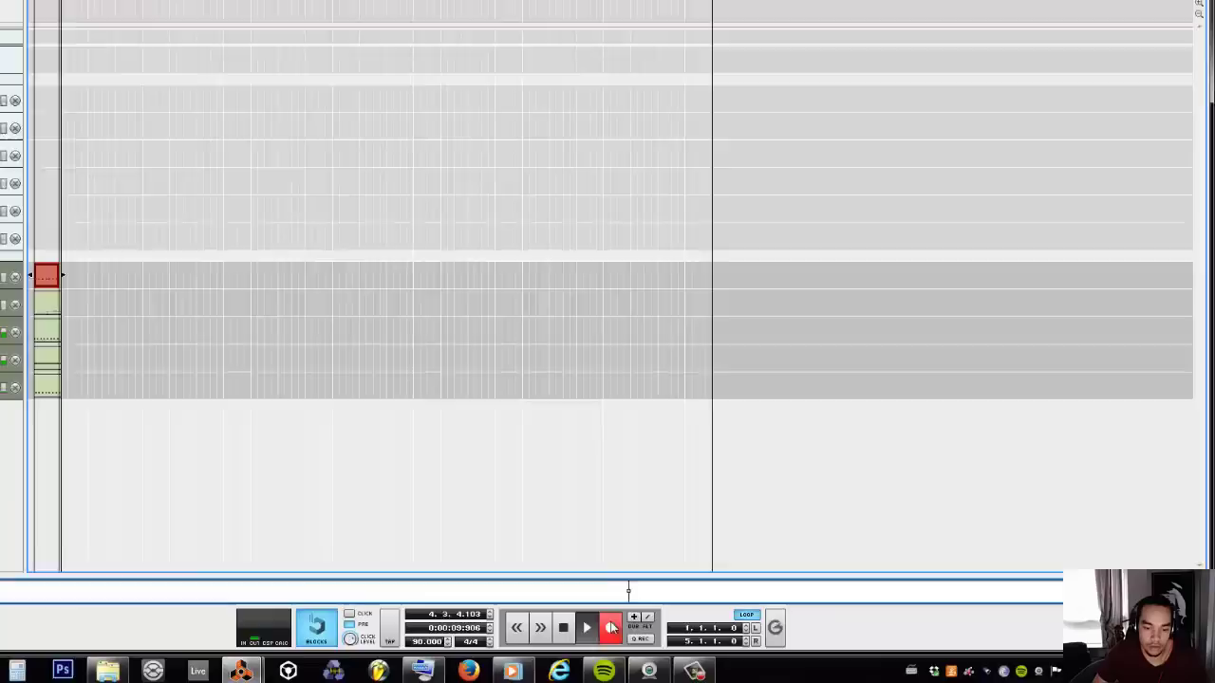
left_click(479, 618)
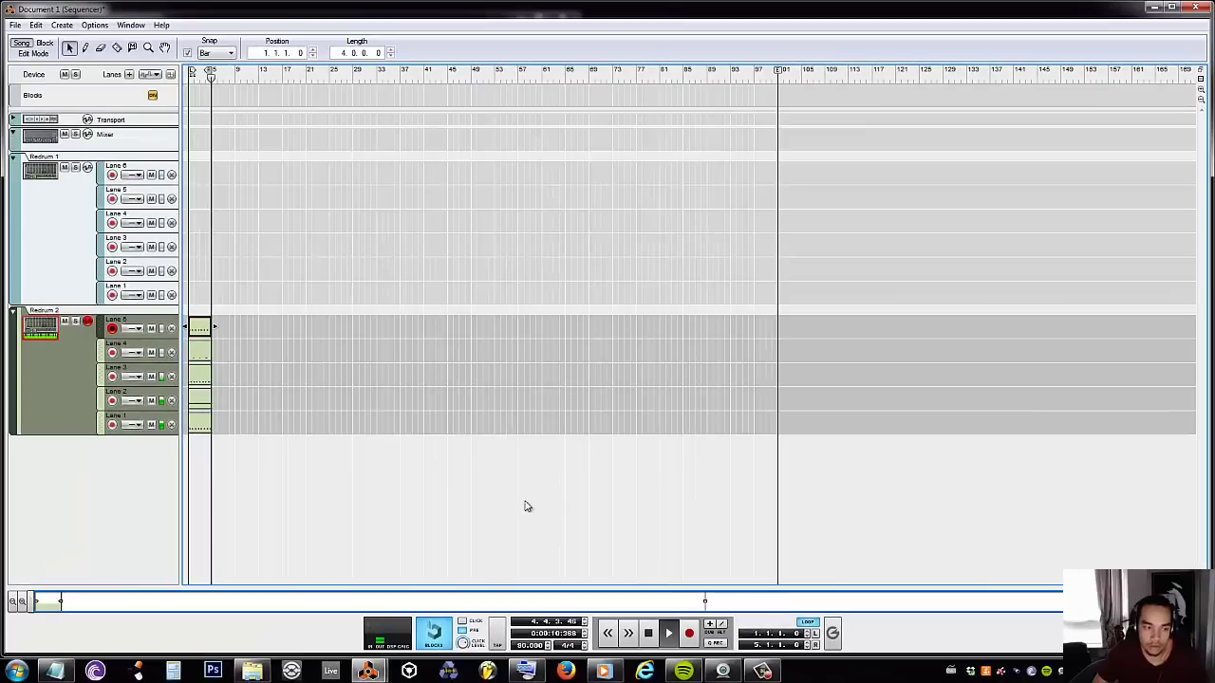
- Open Lane 5's clip, select all the hi-hat notes and quantize them
double_click(206, 325)
left_click_drag(252, 236, 638, 197)
left_click_drag(659, 243, 196, 203)
right_click(269, 217)
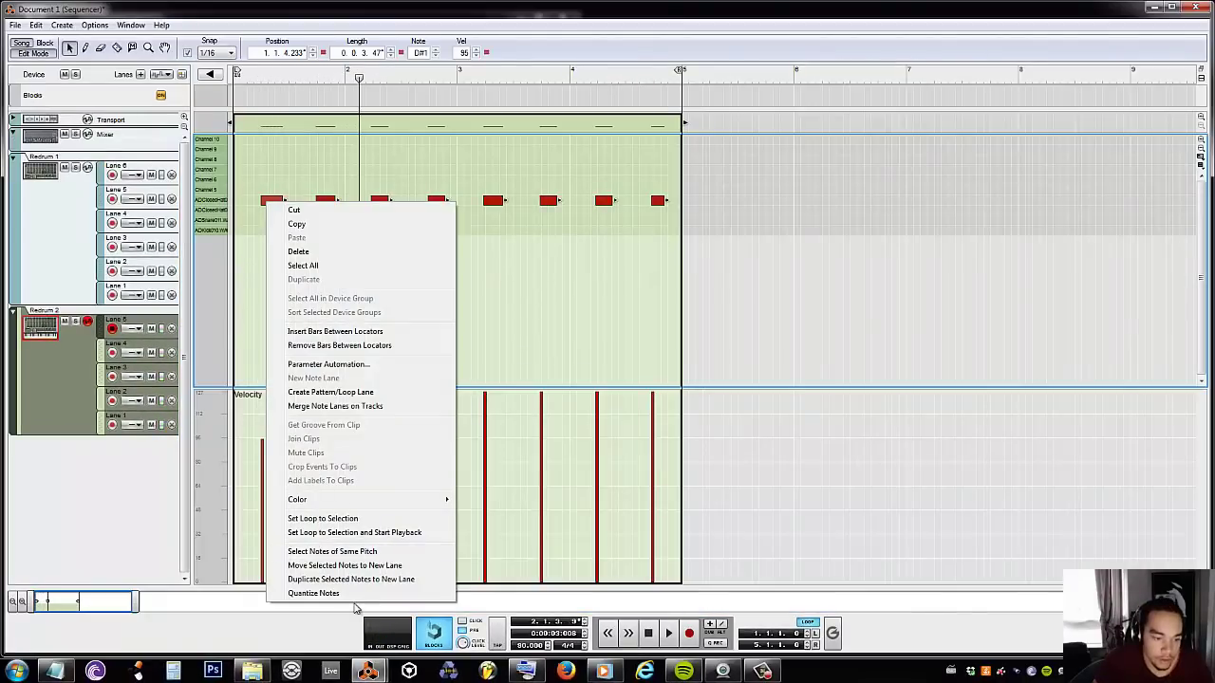
left_click(347, 603)
right_click(271, 207)
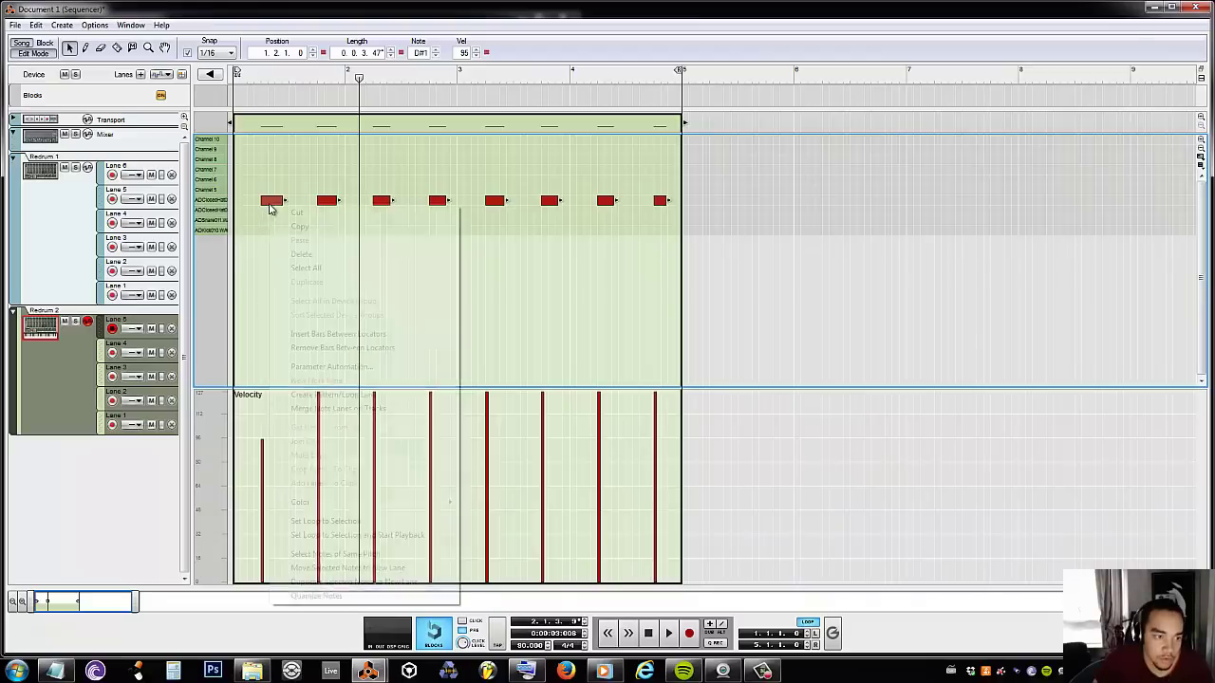
left_click(342, 596)
- Shift the selected hi-hat notes late so the first sits at 1.2.1.43, and play the loop from the song start
left_click_drag(303, 52, 304, 26)
key("shift+Return")
key("space")
left_click(289, 250)
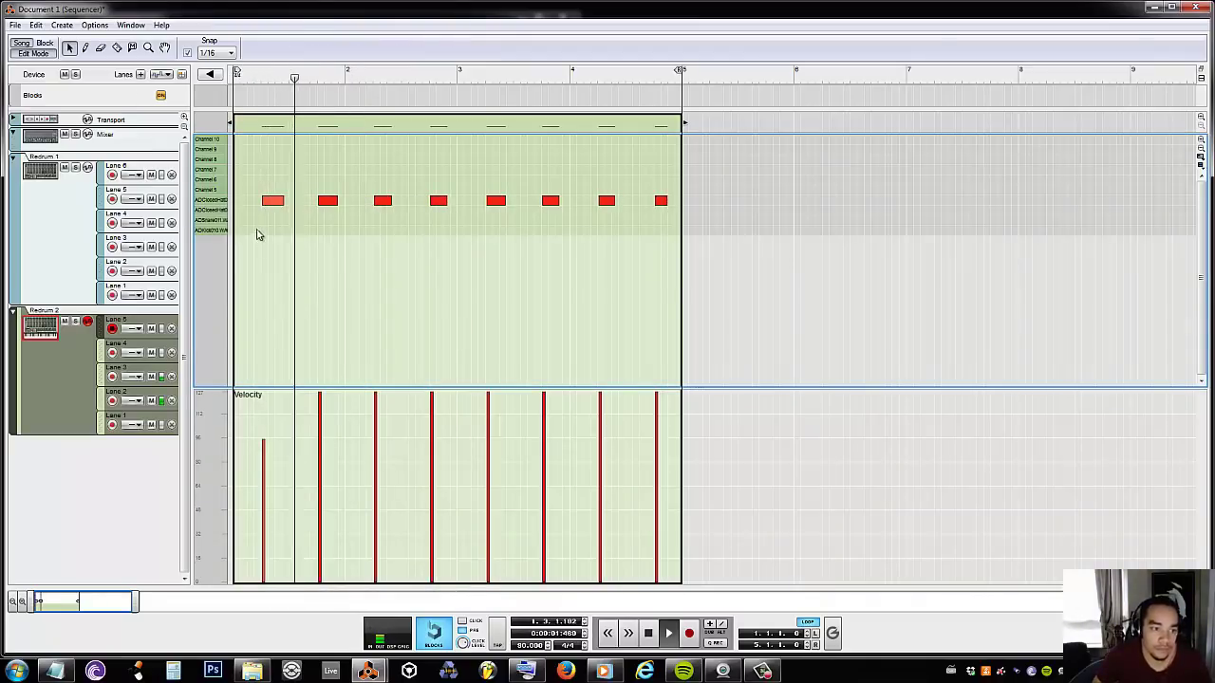
- Lower all the hi-hat notes' velocity by 50, raise the first note's velocity closer to the others and leave the clip editor
left_click_drag(257, 236, 700, 181)
left_click_drag(463, 53, 464, 183)
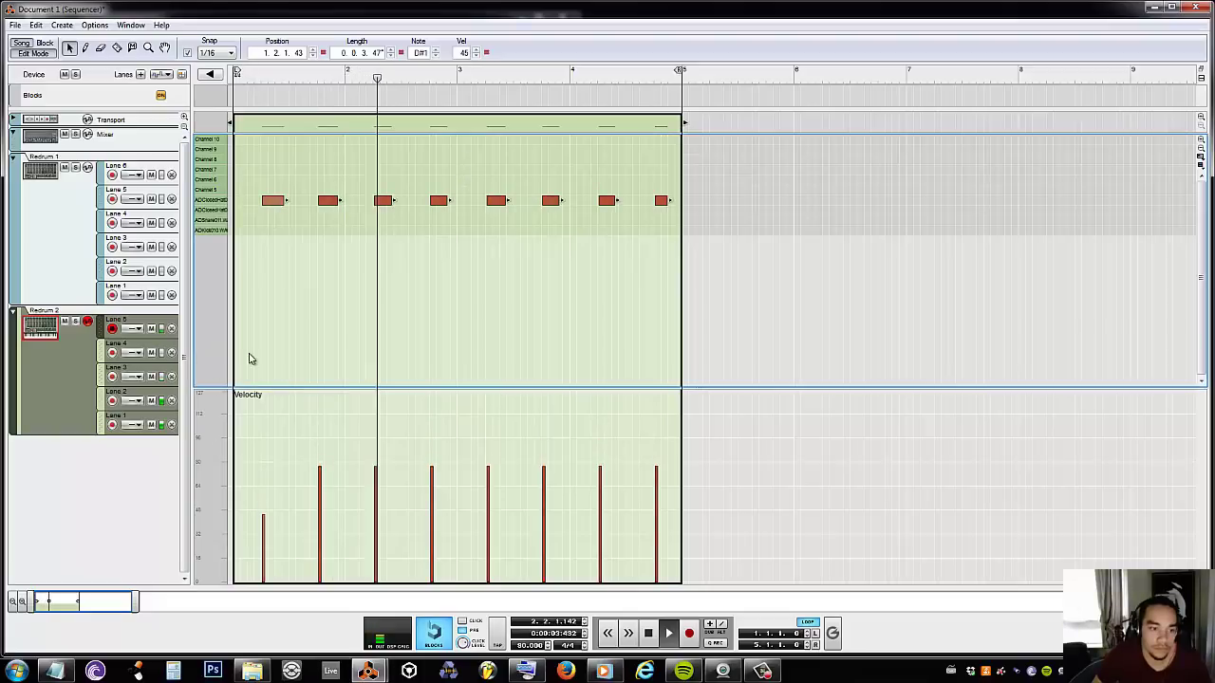
left_click(295, 323)
left_click_drag(326, 237, 265, 161)
left_click_drag(464, 53, 461, 4)
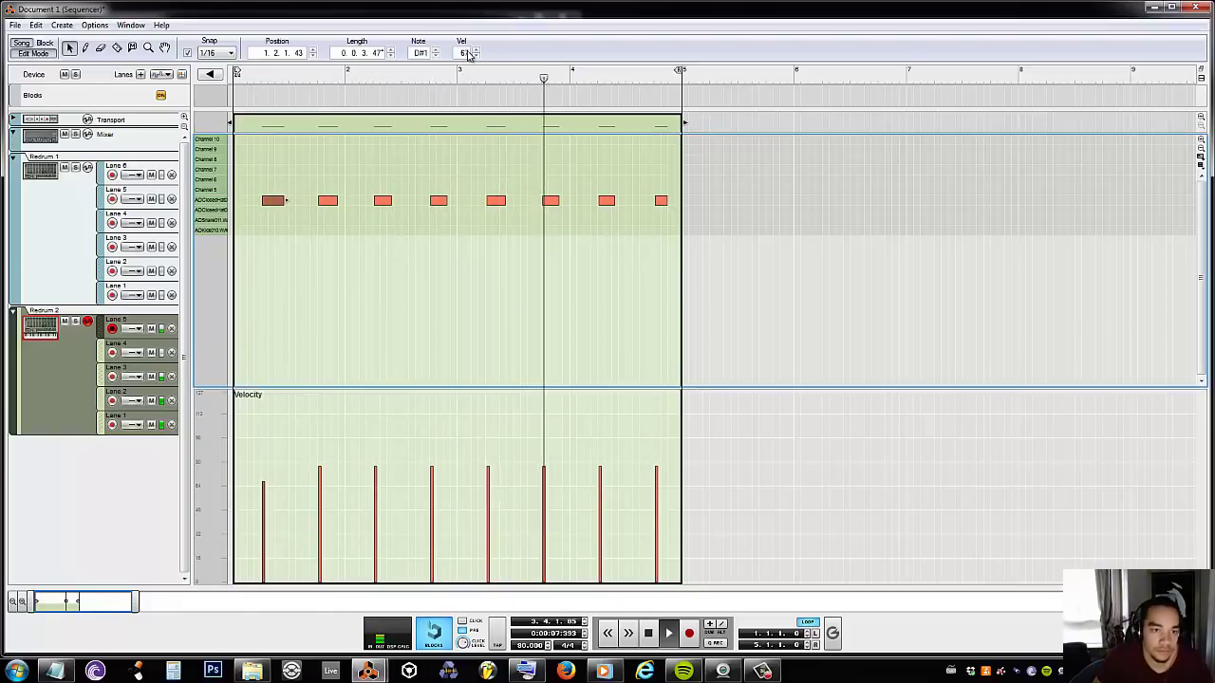
left_click_drag(465, 52, 465, 38)
key("Escape")
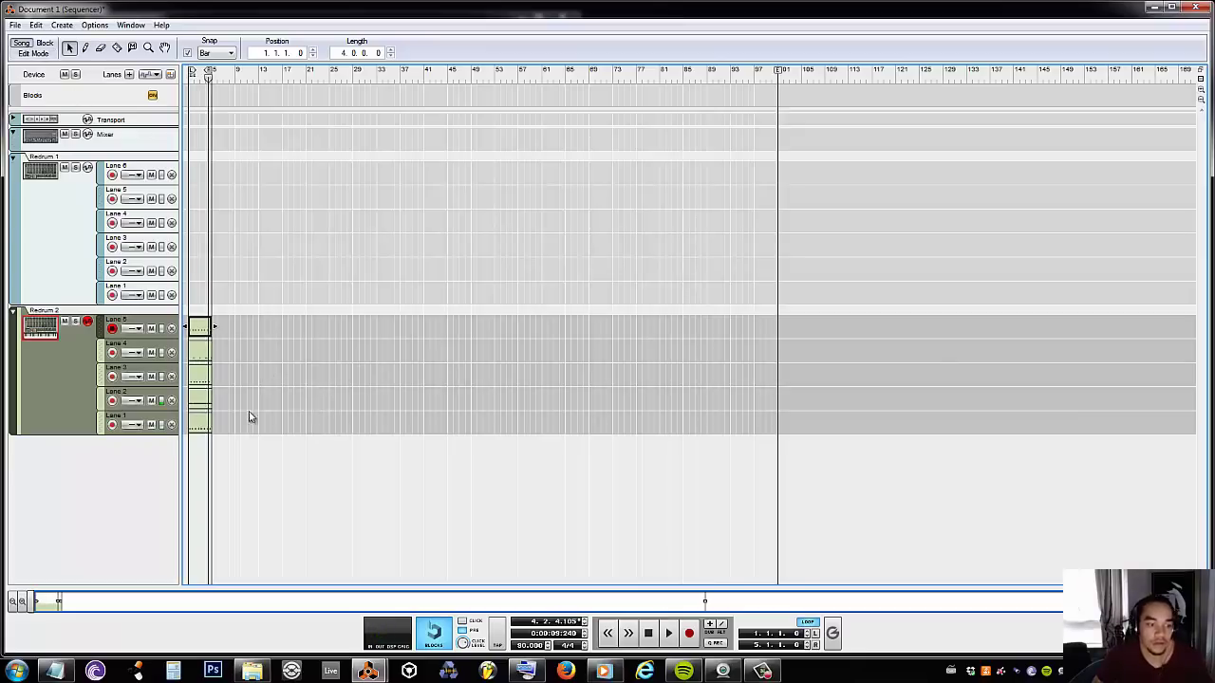
- Stop playback at the song start and add a sixth note lane to Redrum 2
left_click(549, 562)
left_click(649, 632)
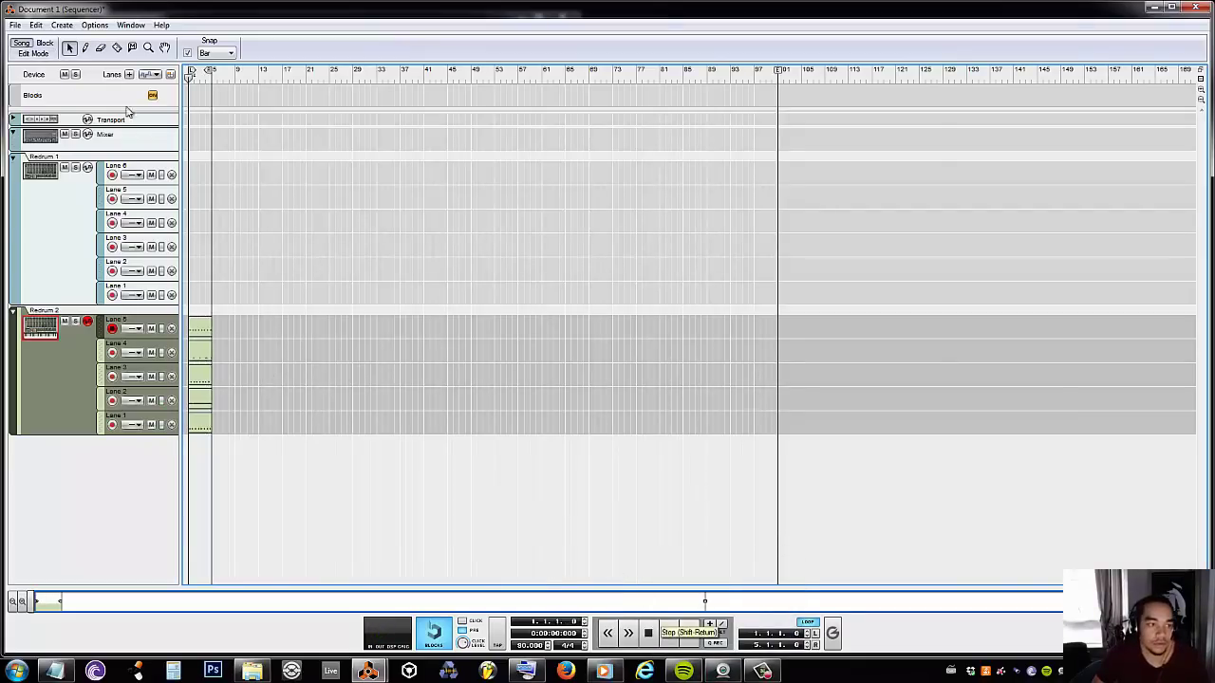
left_click(129, 74)
- Open the sample browser for Redrum 2's channel 5 in the rack and audition the ADHats samples between ADClosedHat007 and ADClosedHat023
mouse_move(369, 671)
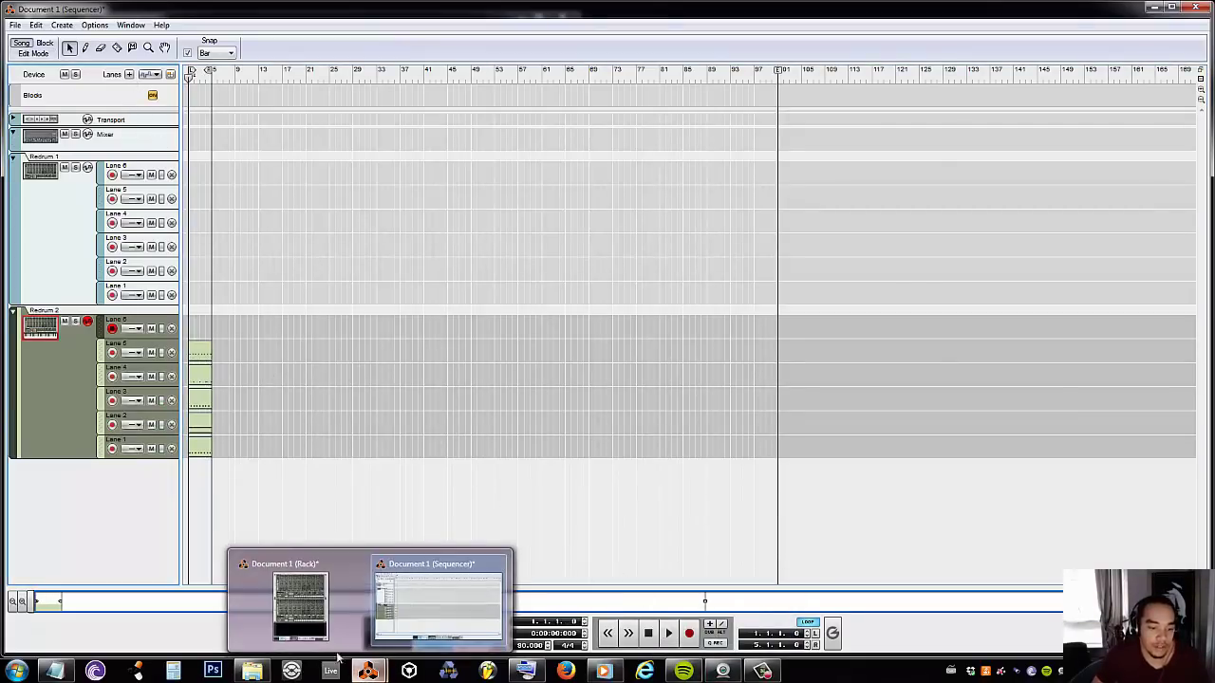
left_click(318, 626)
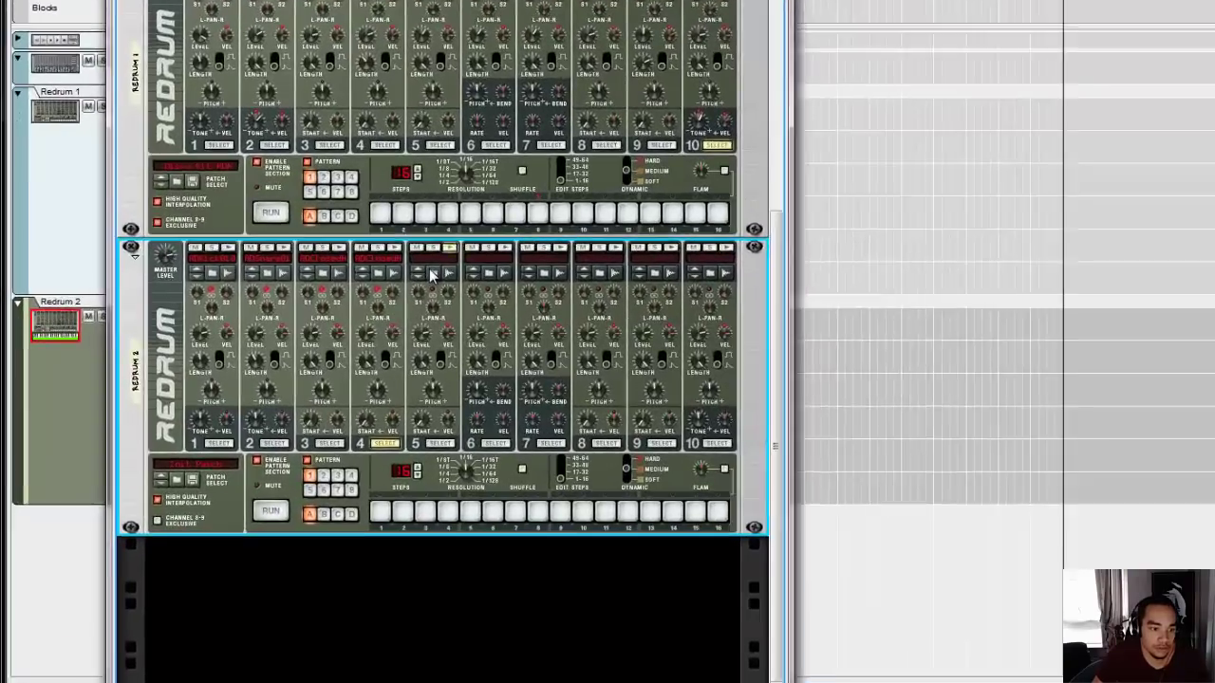
left_click(317, 289)
left_click(240, 257)
left_click(364, 250)
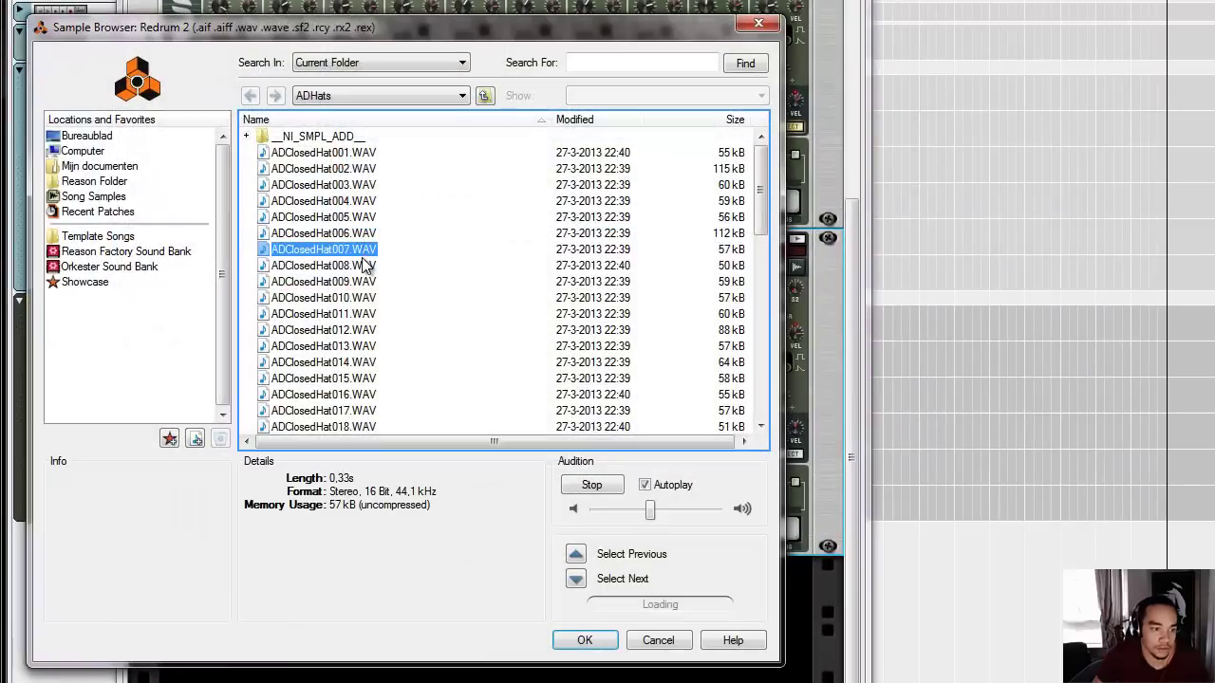
left_click(364, 266)
left_click(363, 282)
scroll(365, 285, "down", 3)
left_click(364, 273)
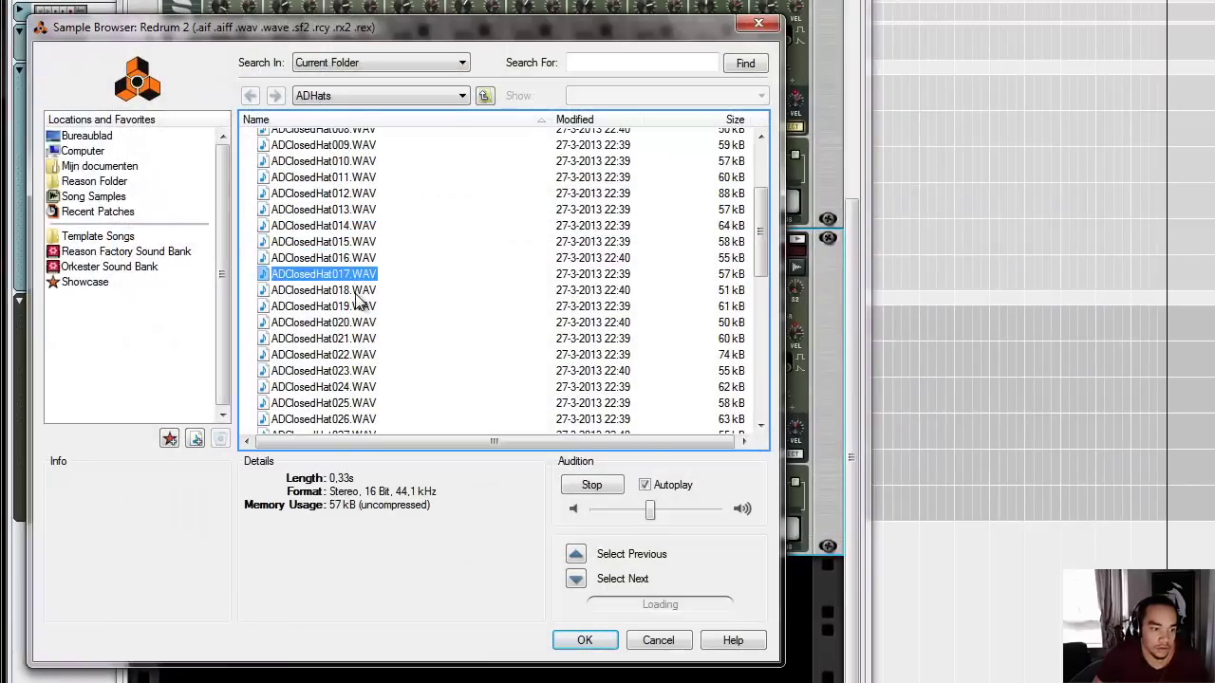
left_click(364, 290)
left_click(355, 307)
left_click(356, 322)
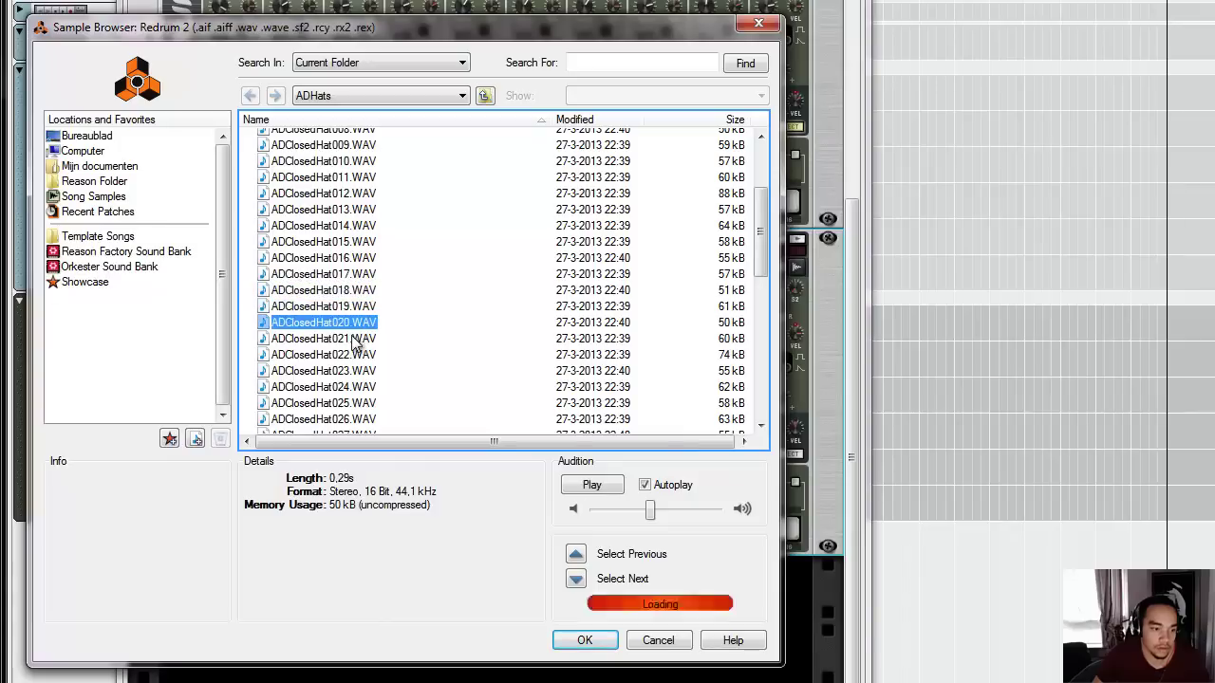
left_click(357, 339)
left_click(357, 355)
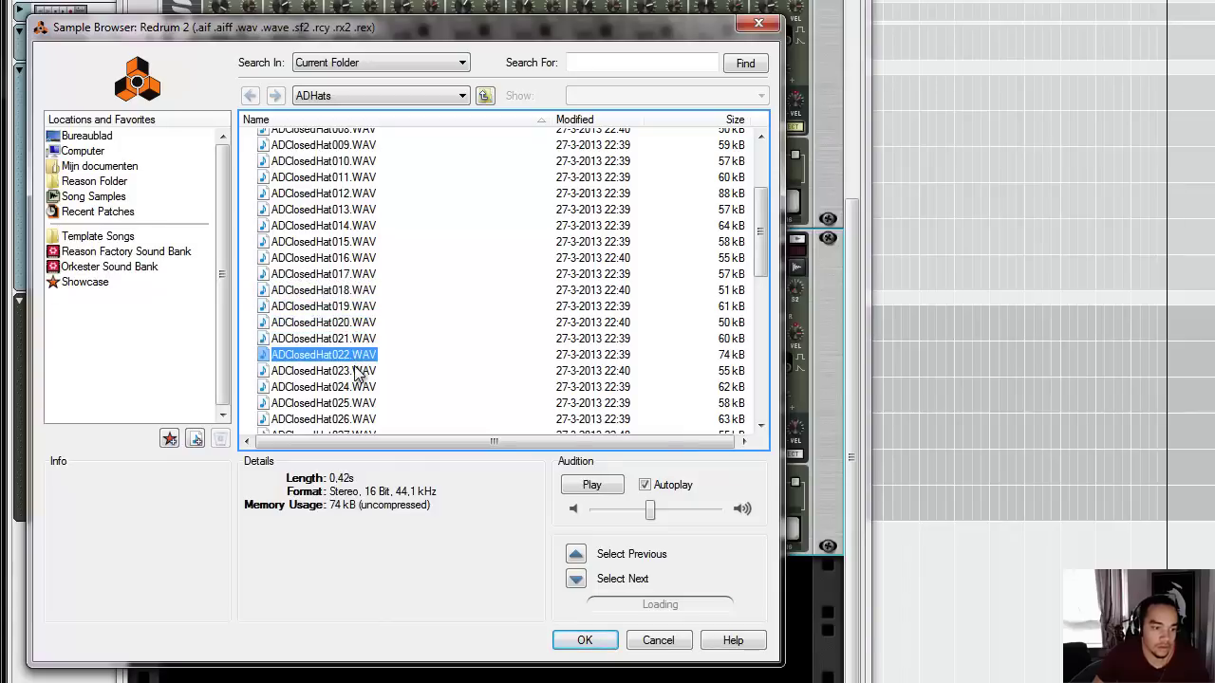
left_click(356, 371)
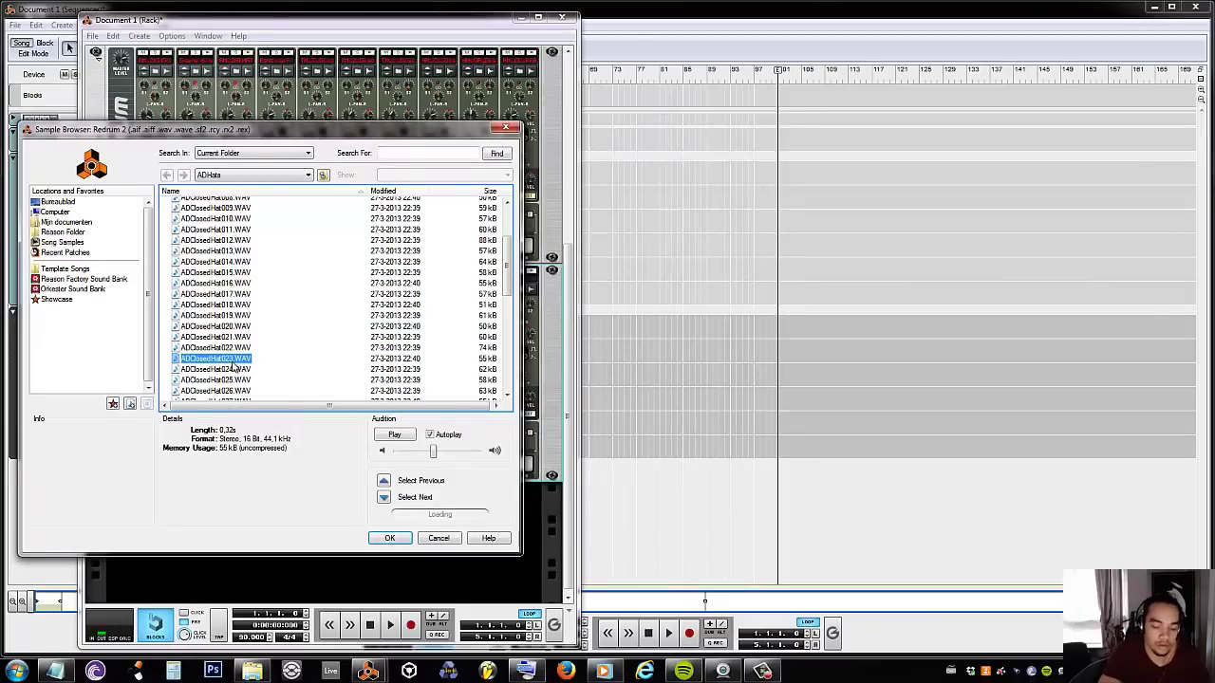
key("space")
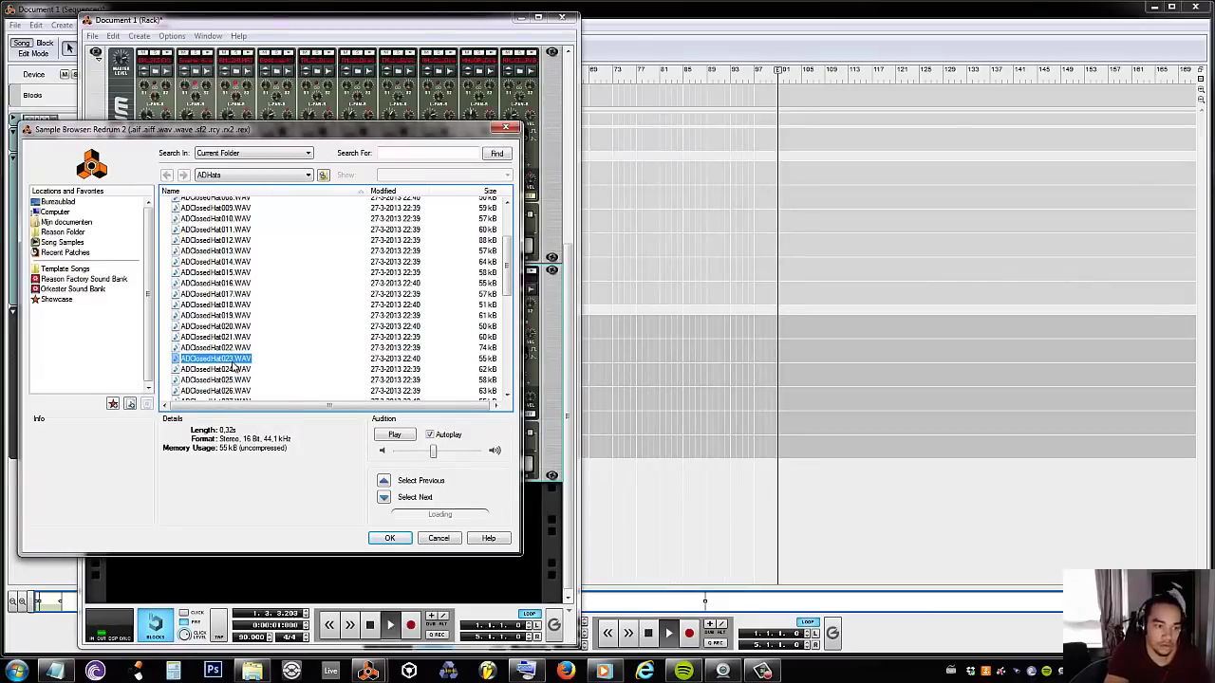
key("space")
- Audition the closed hats from ADClosedHat024 to ADClosedHat029, plus the early ones from ADClosedHat009 down to ADClosedHat002
left_click(224, 368)
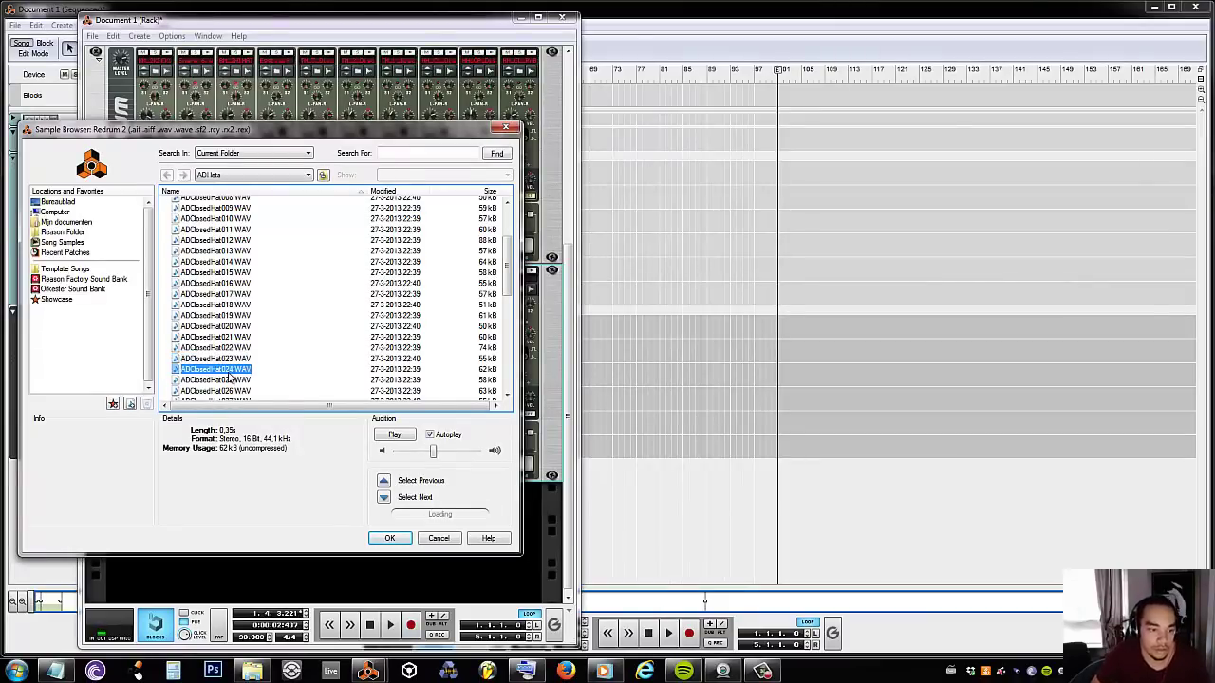
scroll(224, 374, "down", 1)
left_click(223, 362)
left_click(225, 372)
left_click(234, 382)
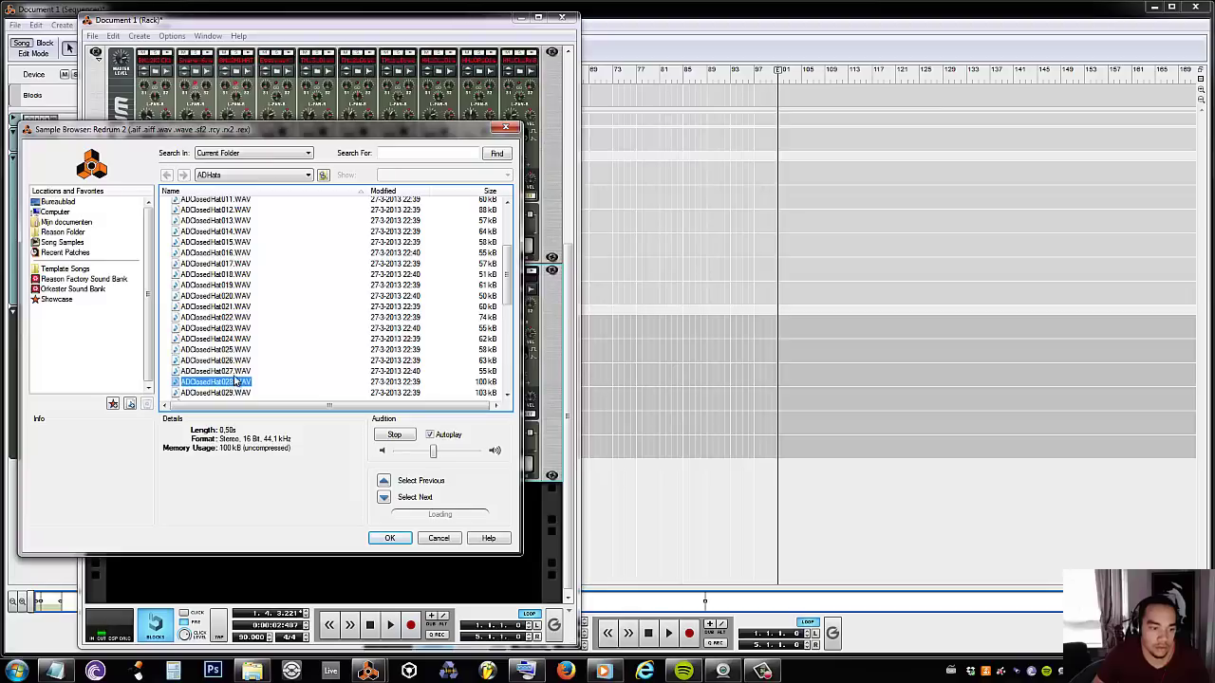
left_click(234, 372)
left_click(240, 393)
scroll(233, 342, "up", 4)
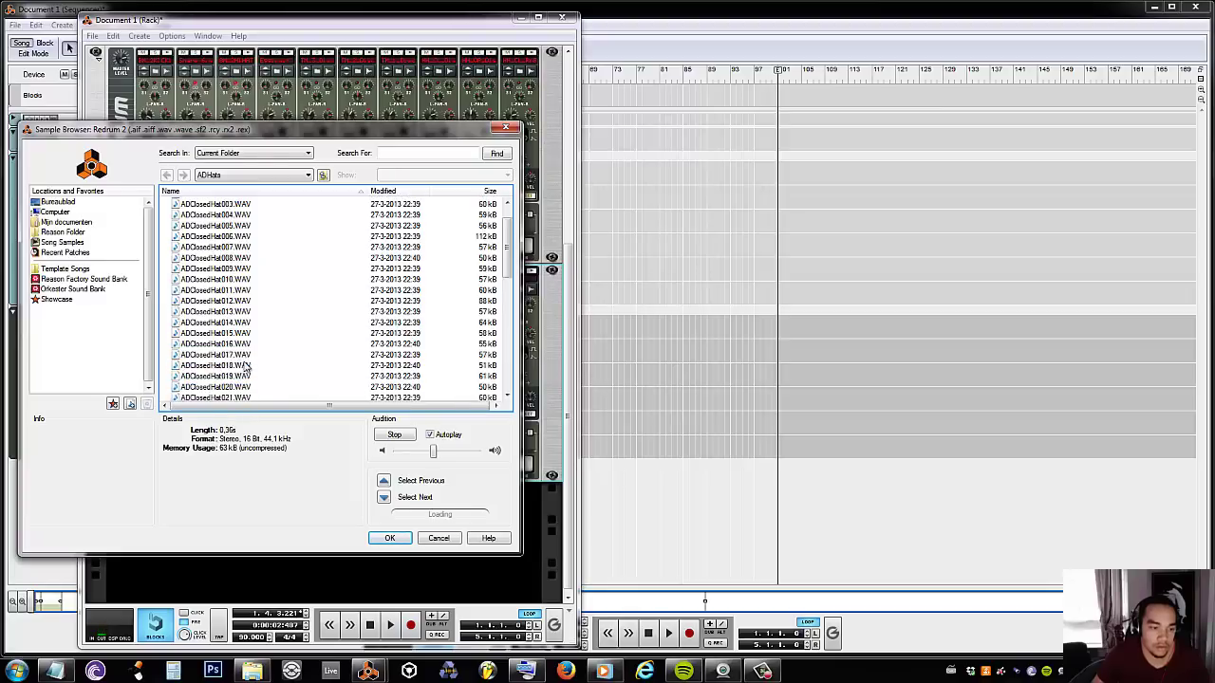
left_click(220, 288)
left_click(241, 299)
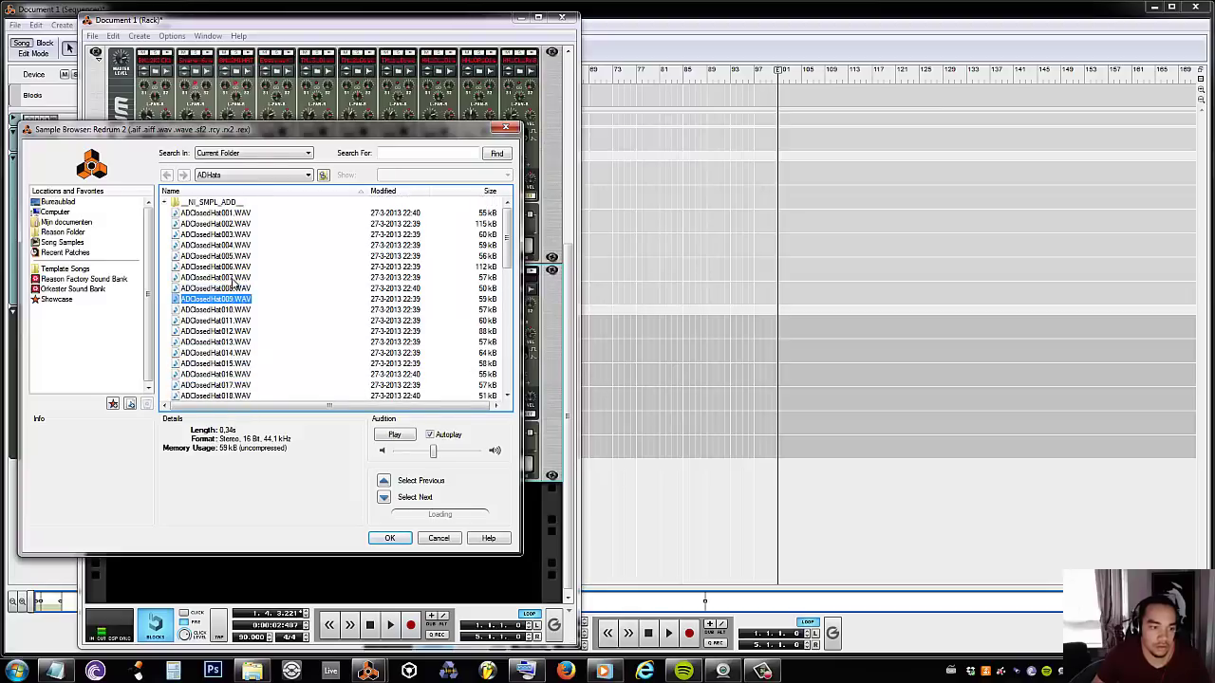
left_click(237, 277)
left_click(240, 266)
left_click(241, 256)
left_click(243, 245)
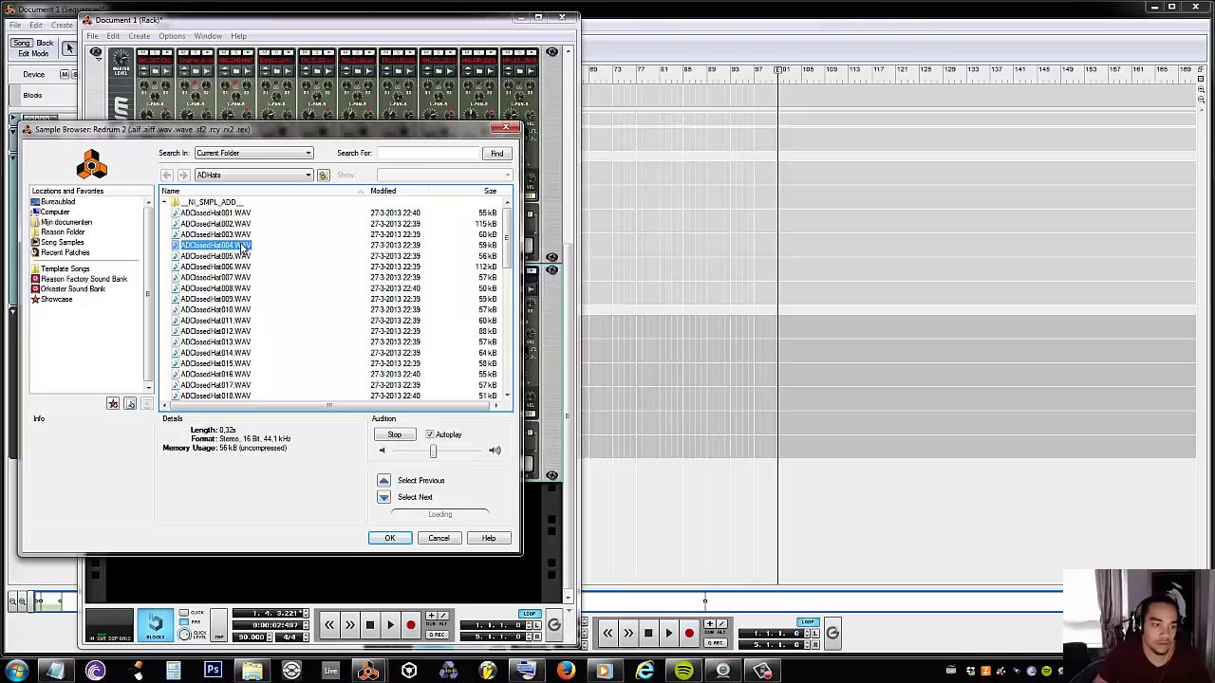
left_click(242, 256)
left_click(245, 235)
left_click(242, 224)
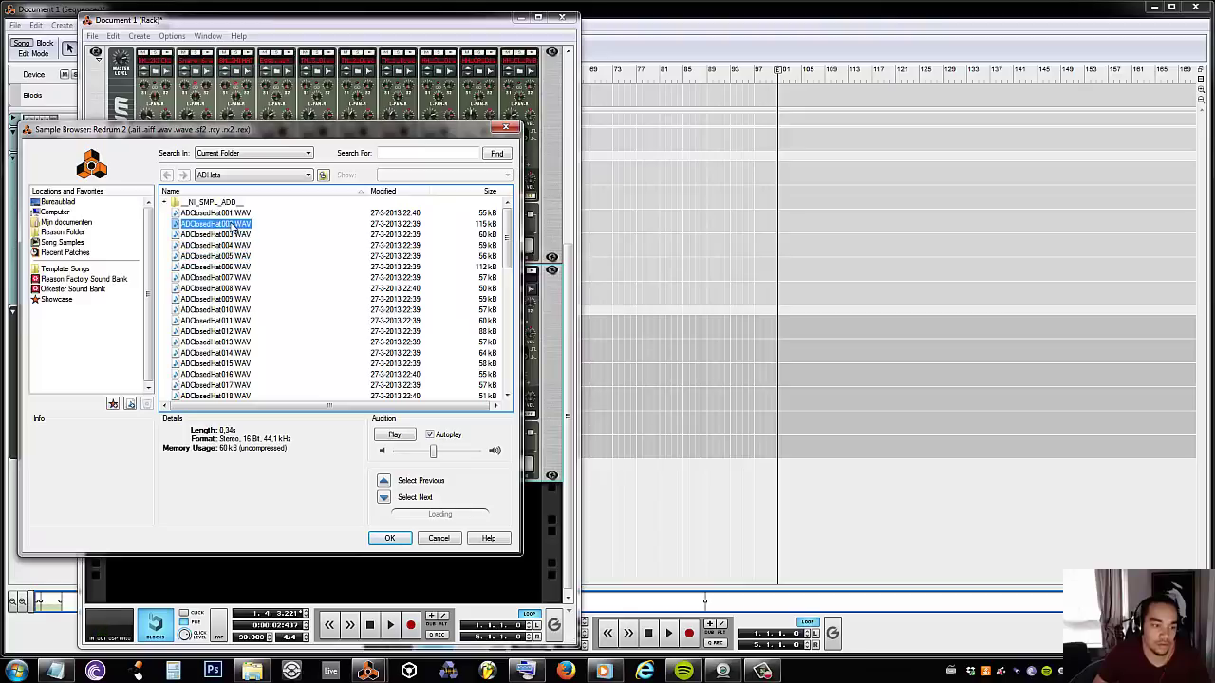
- Load ADClosedHat001.WAV into Redrum 2's channel 5, play the loop briefly and return to the song start
left_click(241, 213)
left_click(237, 236)
left_click(234, 215)
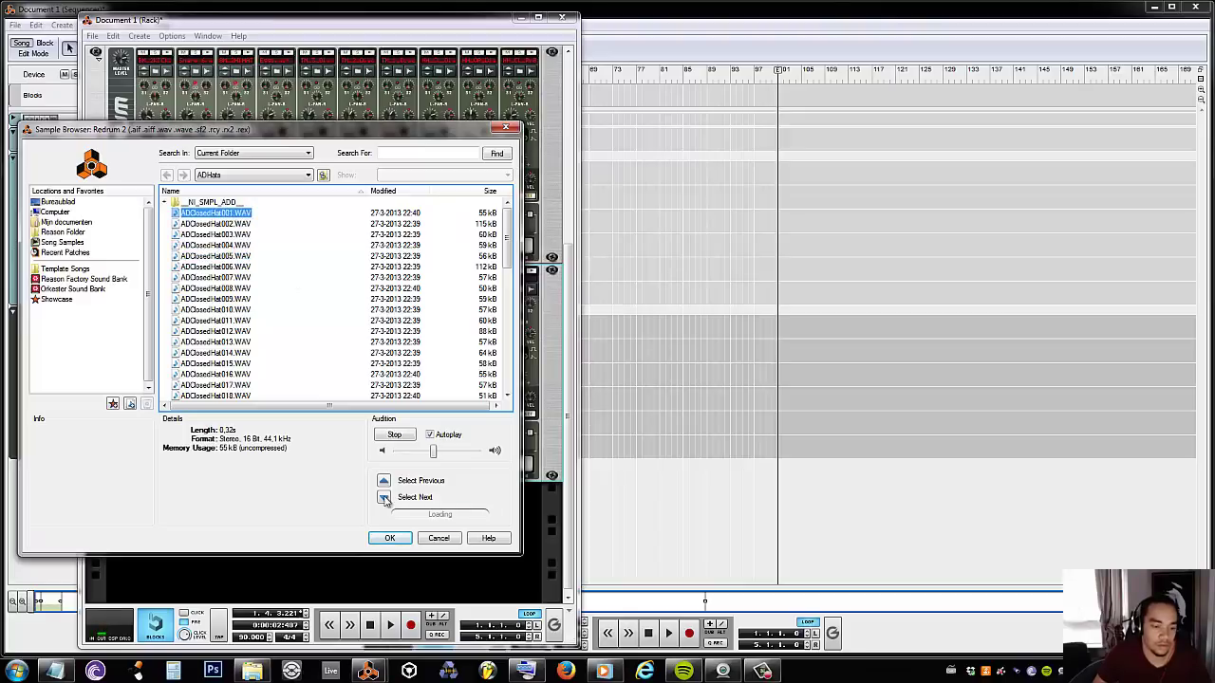
left_click(385, 541)
left_click(668, 628)
double_click(650, 635)
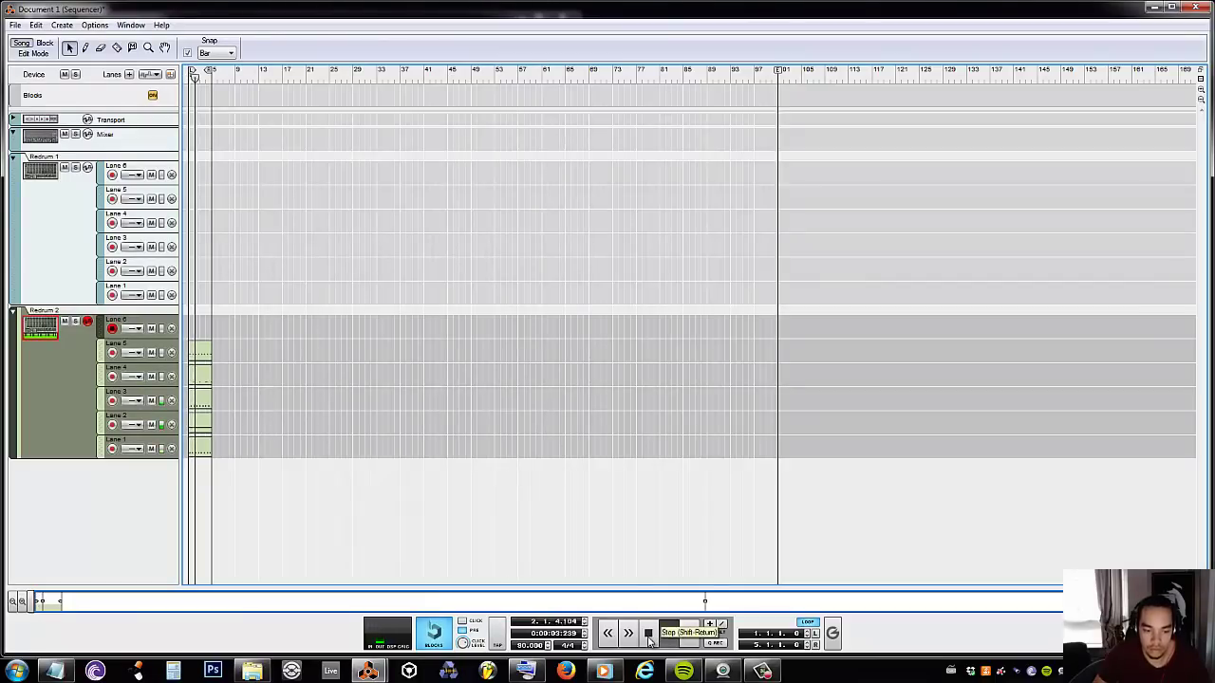
double_click(650, 635)
- Replace the sample on Redrum 2's channel 5 with ADClosedHat006.WAV
mouse_move(369, 671)
left_click(300, 607)
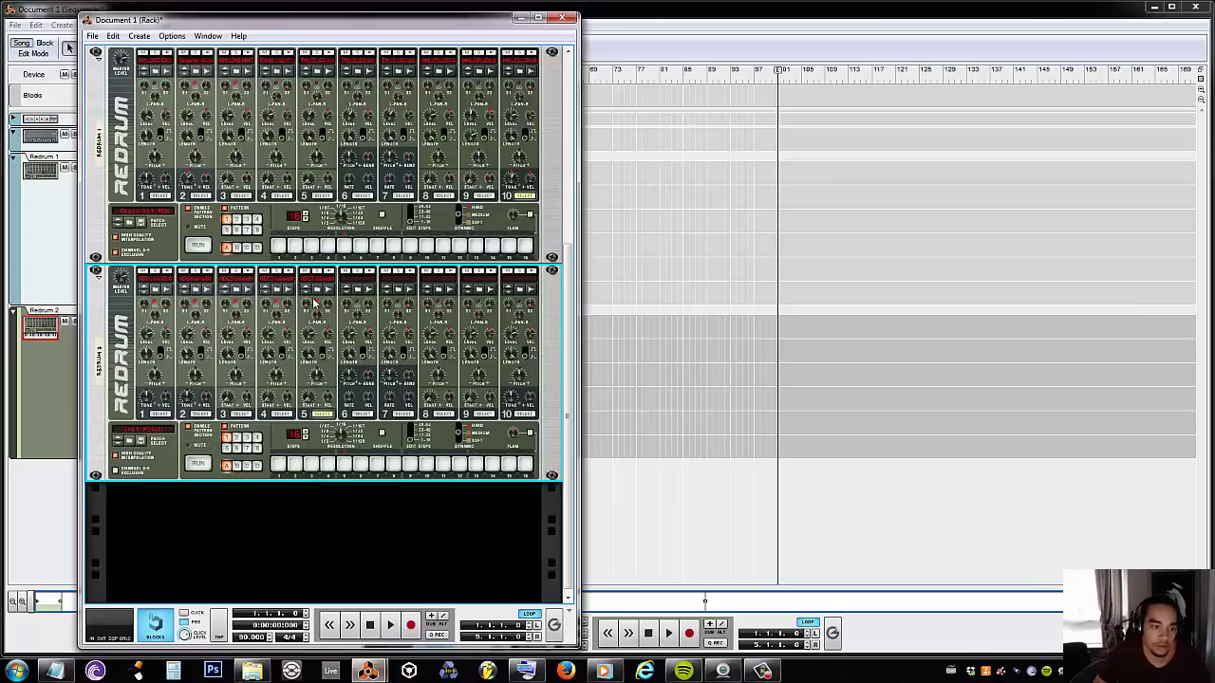
left_click(315, 302)
left_click(216, 256)
left_click(216, 267)
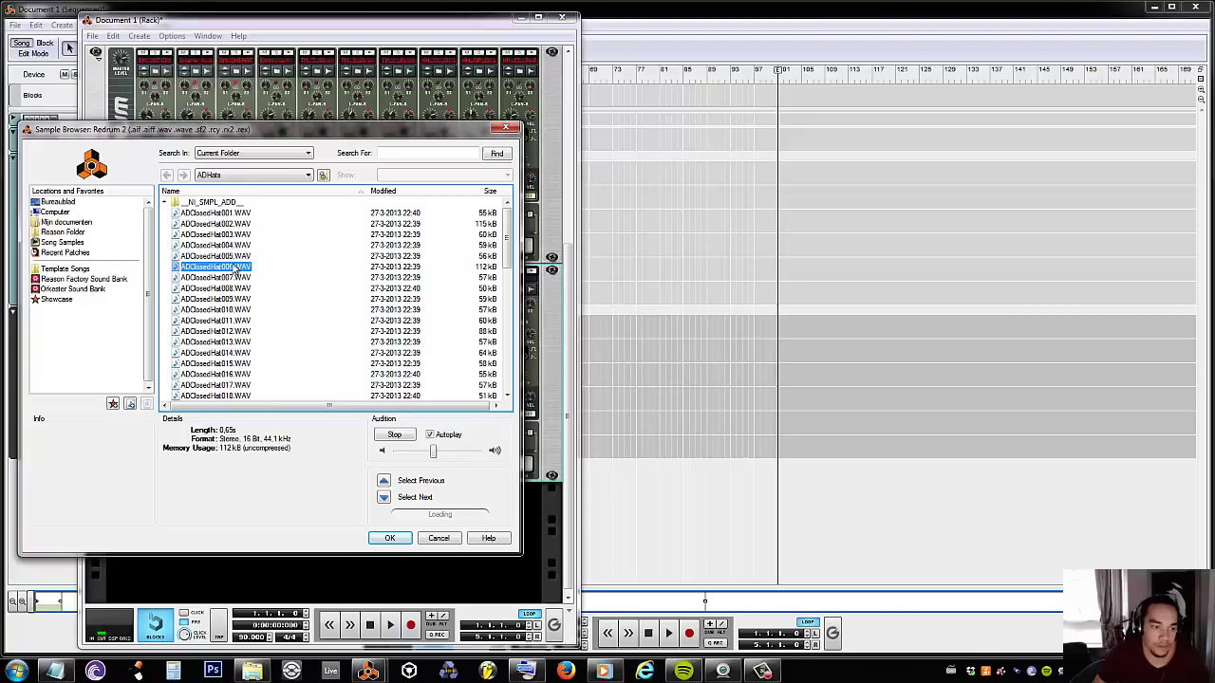
left_click(388, 538)
- Record the channel 5 closed hat over four bars onto Redrum 2's Lane 6, and view its notes in the clip editor
left_click(677, 542)
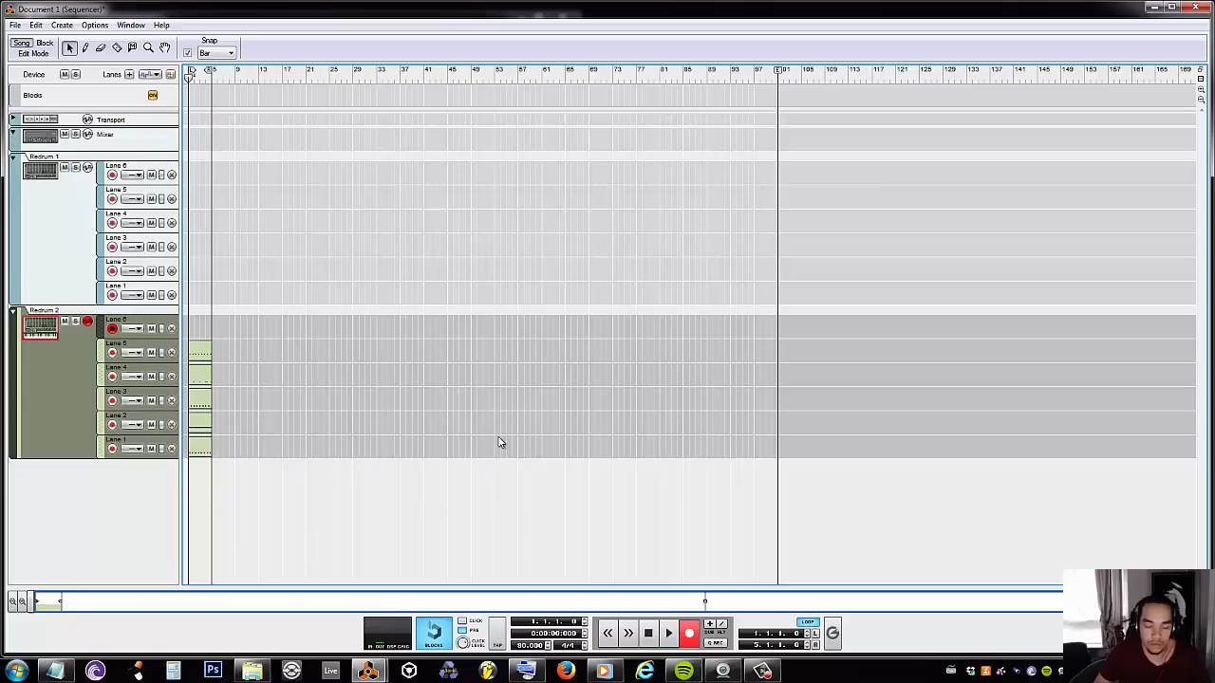
key("space")
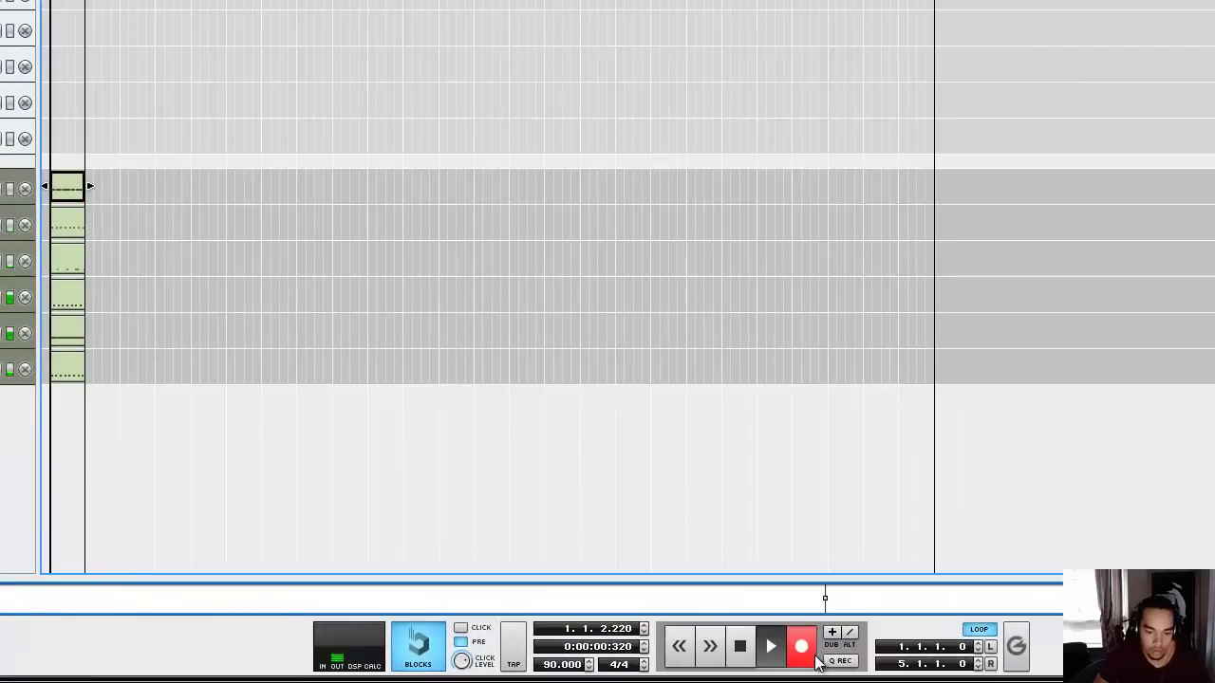
left_click(811, 653)
double_click(66, 187)
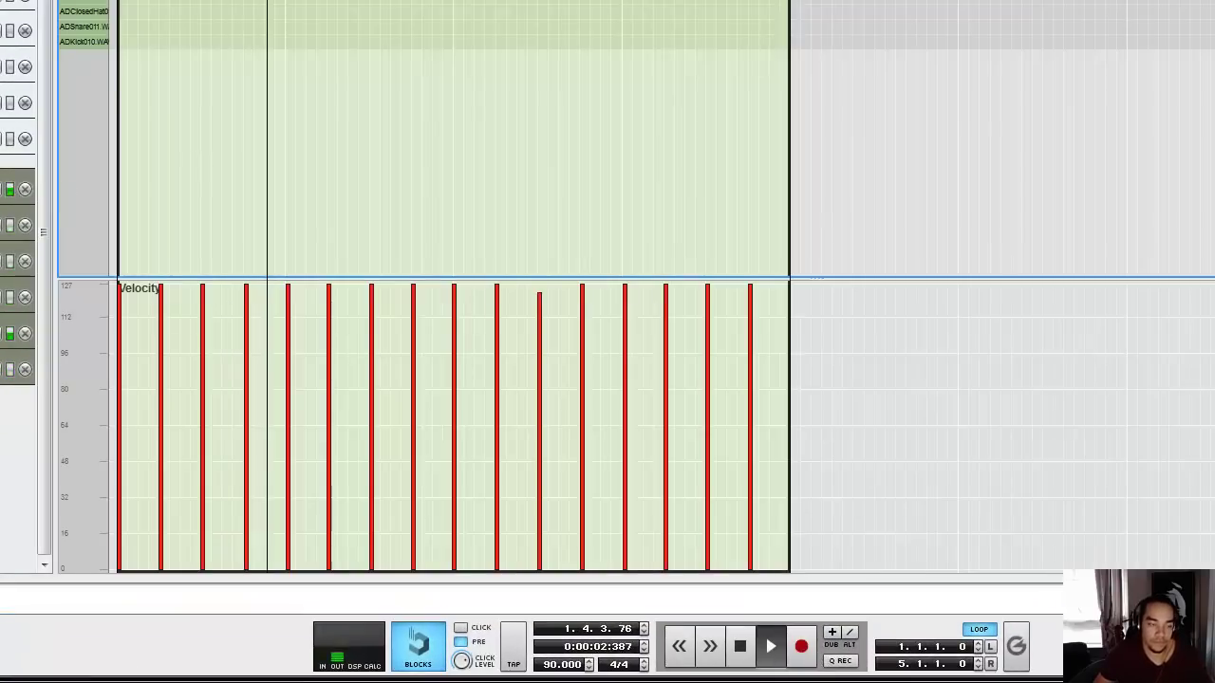
key("Escape")
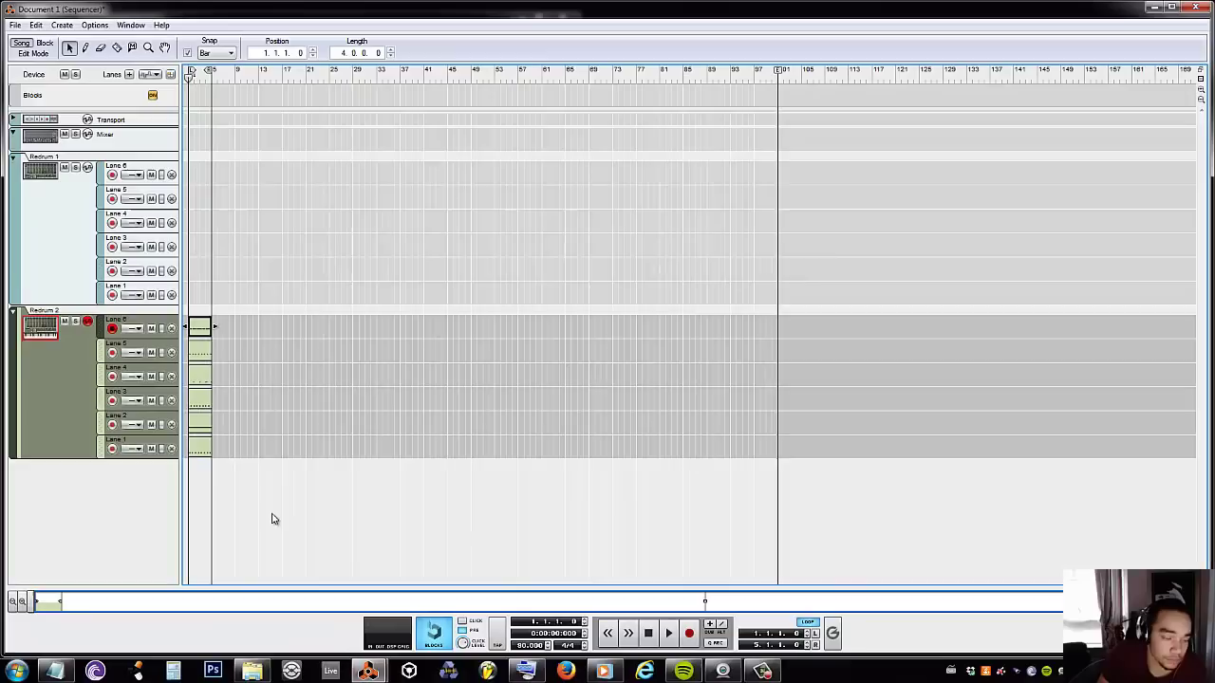
- Delete the clips on all six of Redrum 2's lanes
left_click_drag(273, 519, 201, 327)
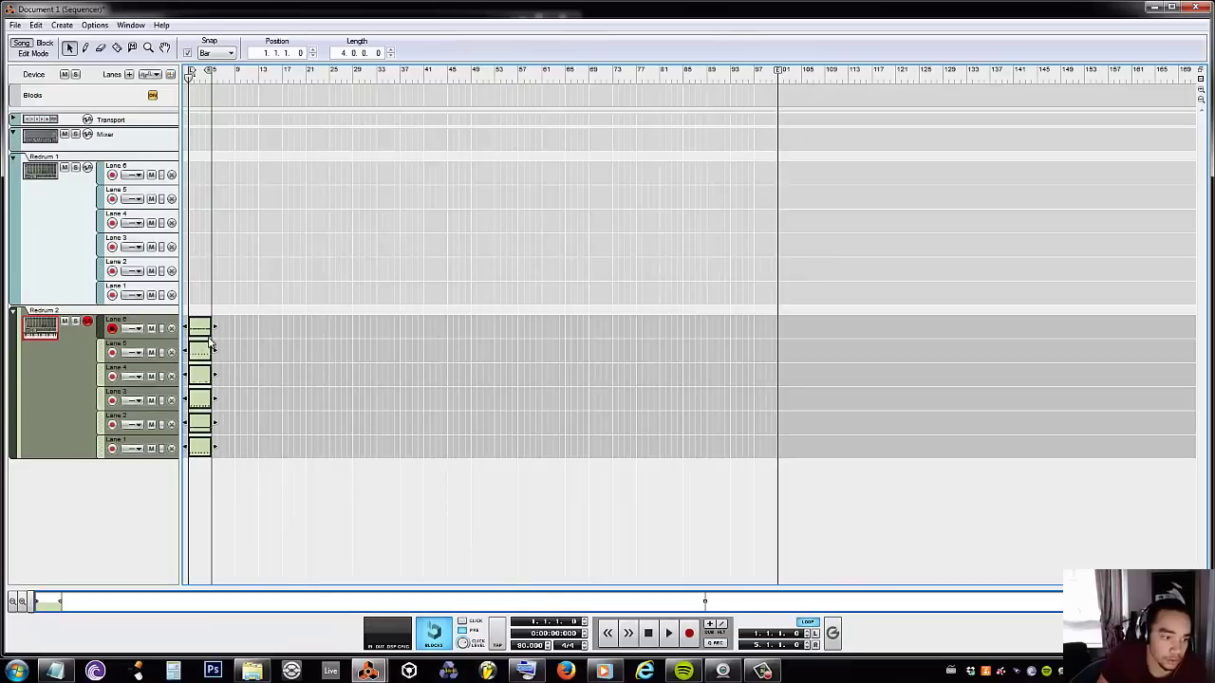
left_click(260, 339)
double_click(207, 333)
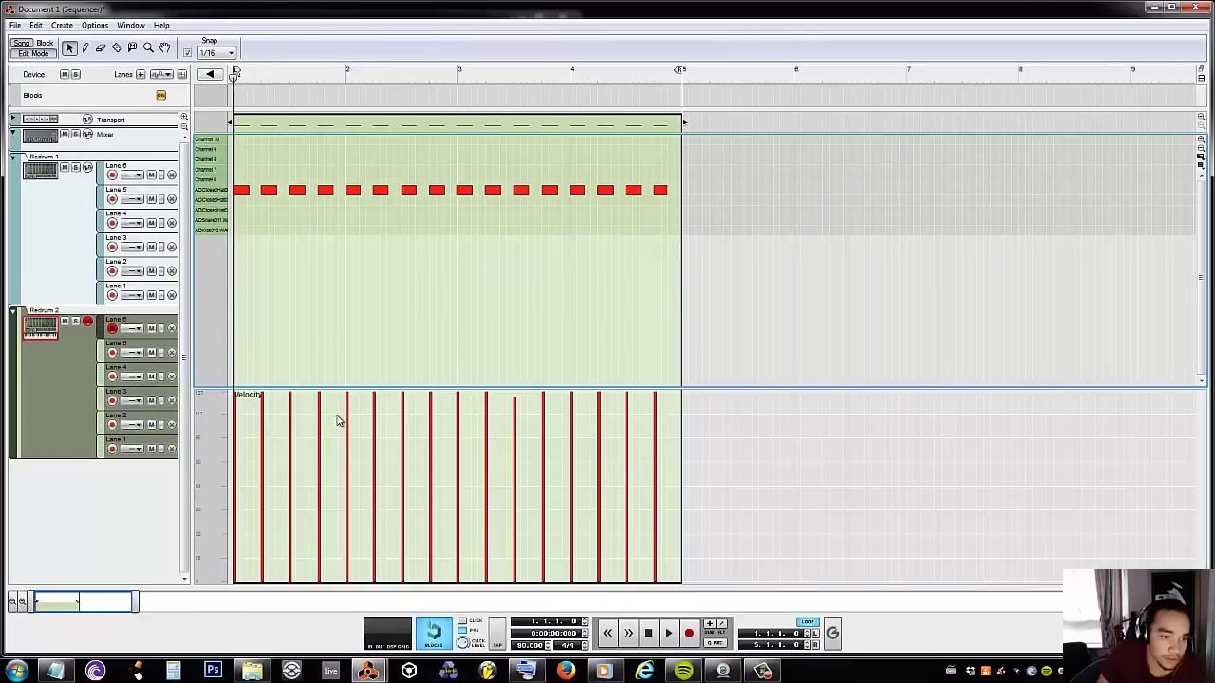
left_click(34, 54)
key("ctrl+a")
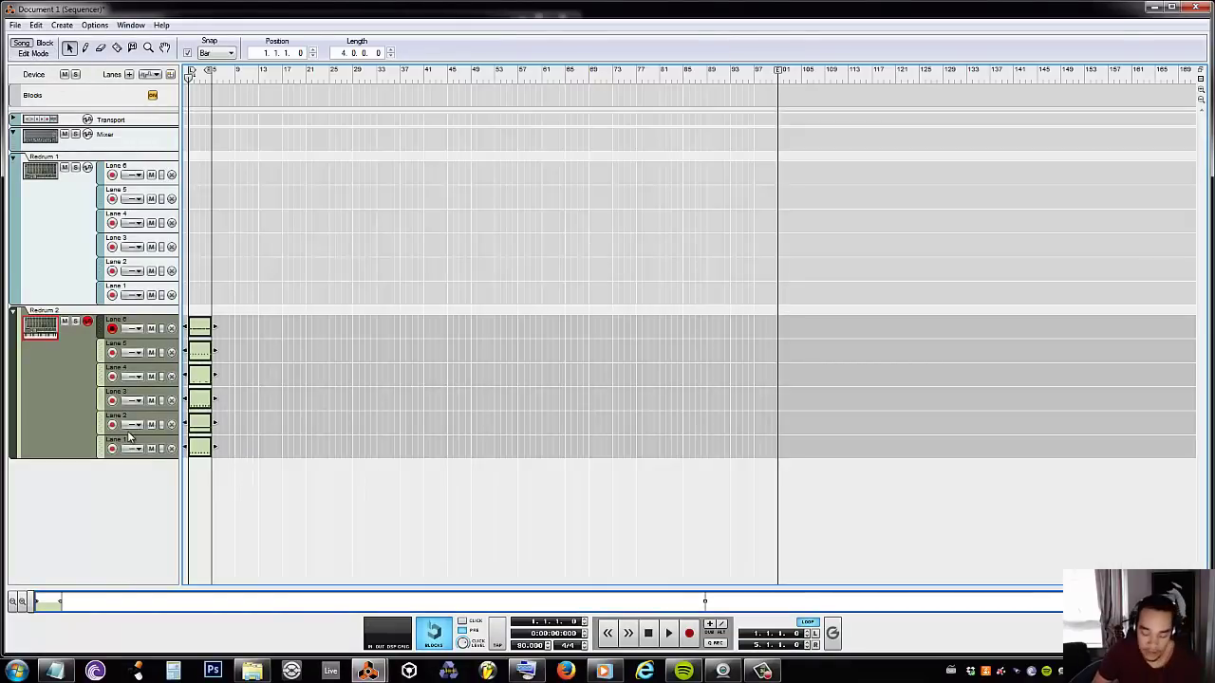
key("Delete")
- Select the Redrum 1 track and record a four-bar part onto Lane 6 with quantize during recording on, returning to the song start
left_click(34, 178)
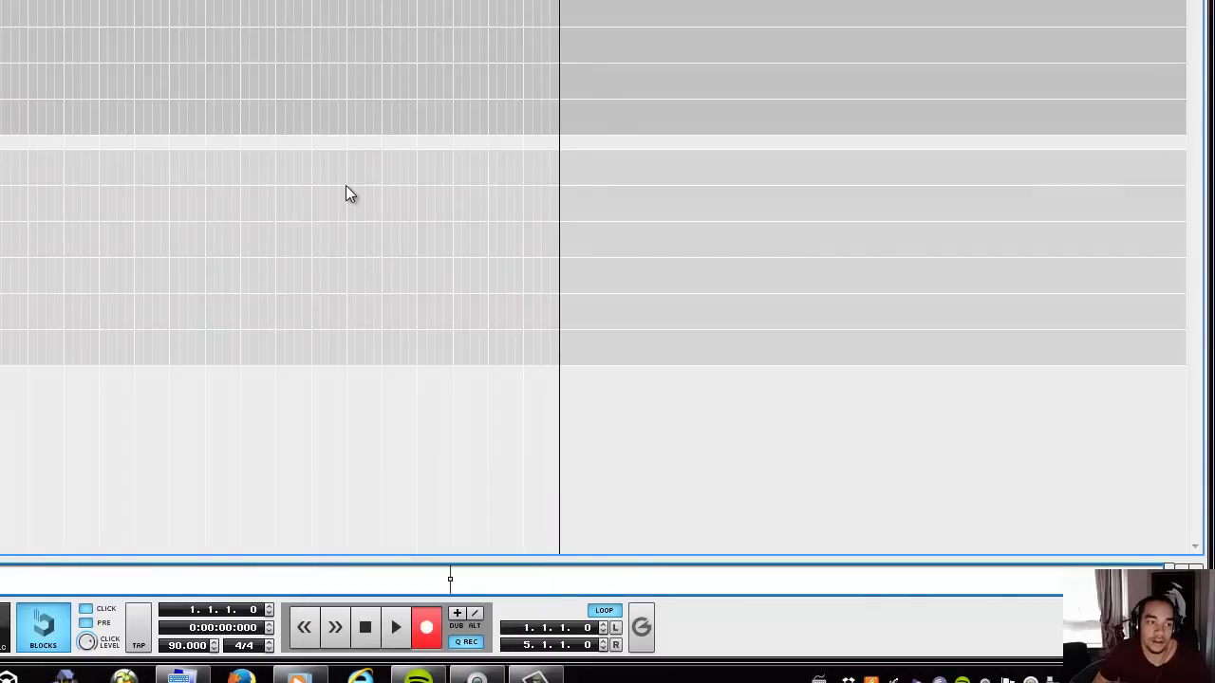
key("space")
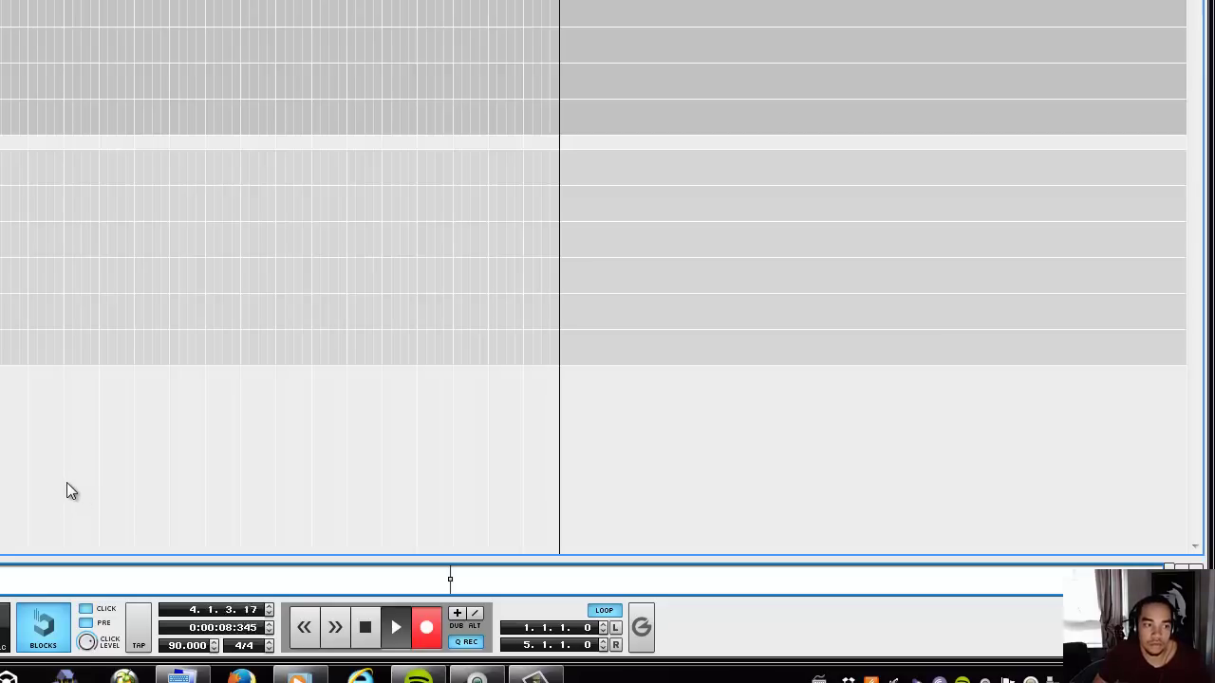
left_click(366, 621)
left_click(365, 621)
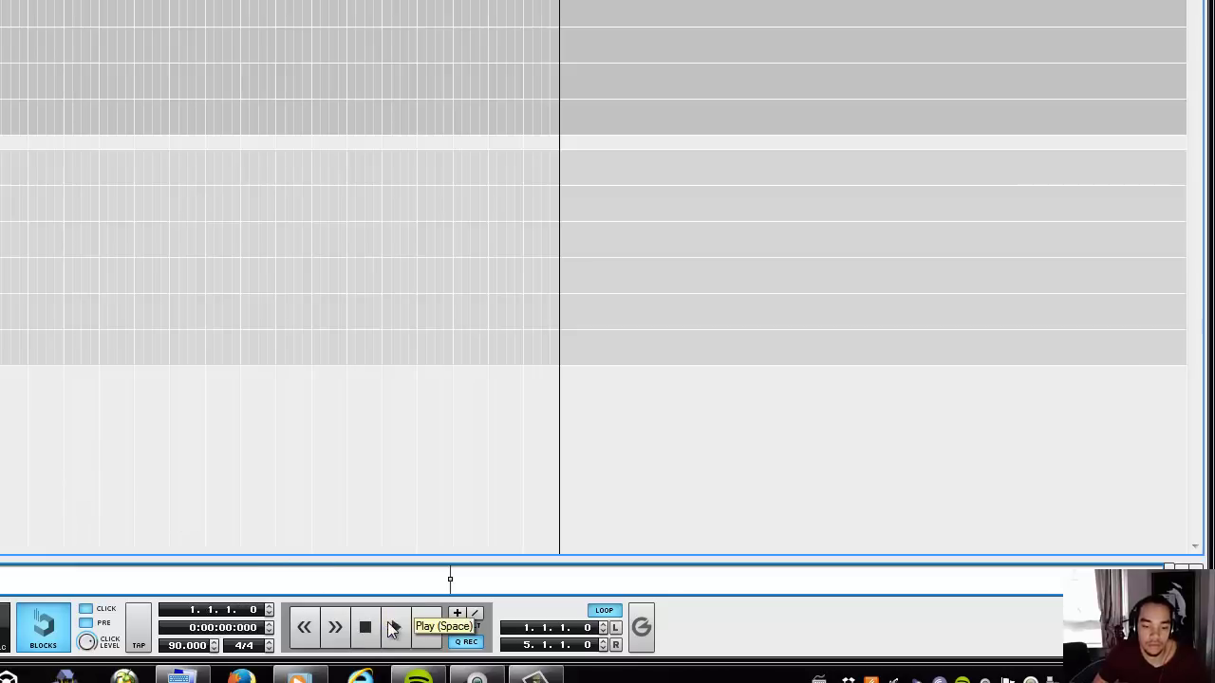
- Play back the Lane 6 part, turn off quantize during recording, make Redrum 1's Lane 5 the record lane and return to the song start
left_click(395, 624)
left_click(468, 645)
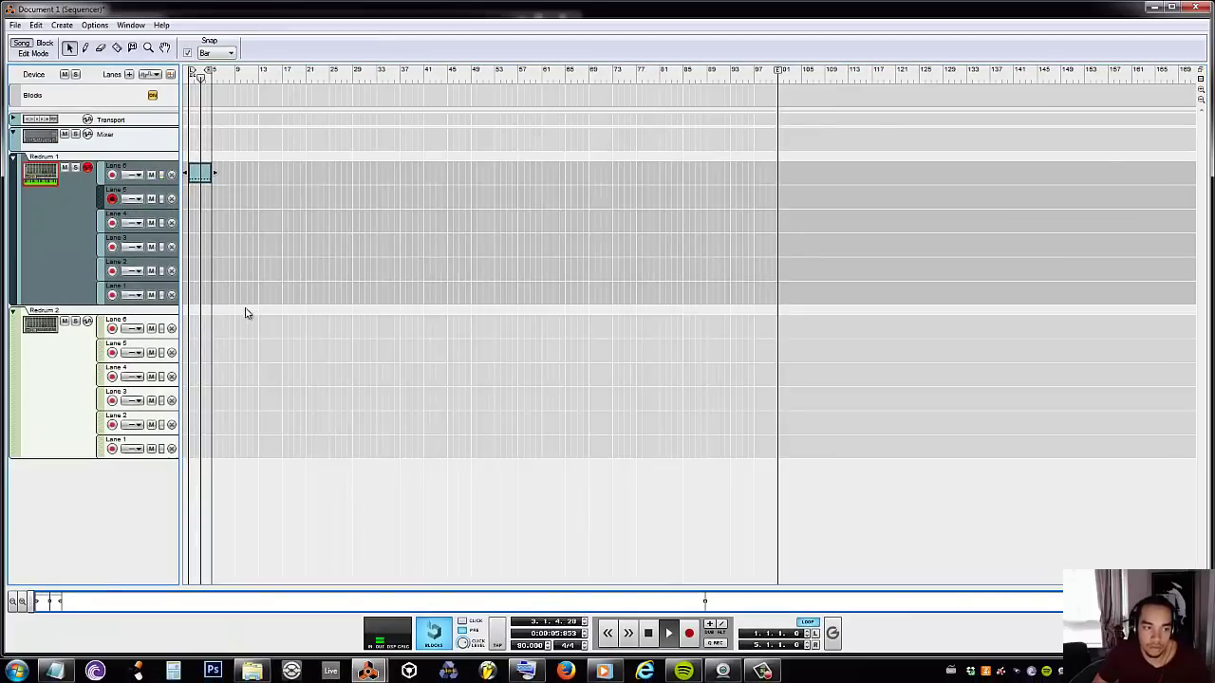
left_click(650, 633)
left_click(651, 633)
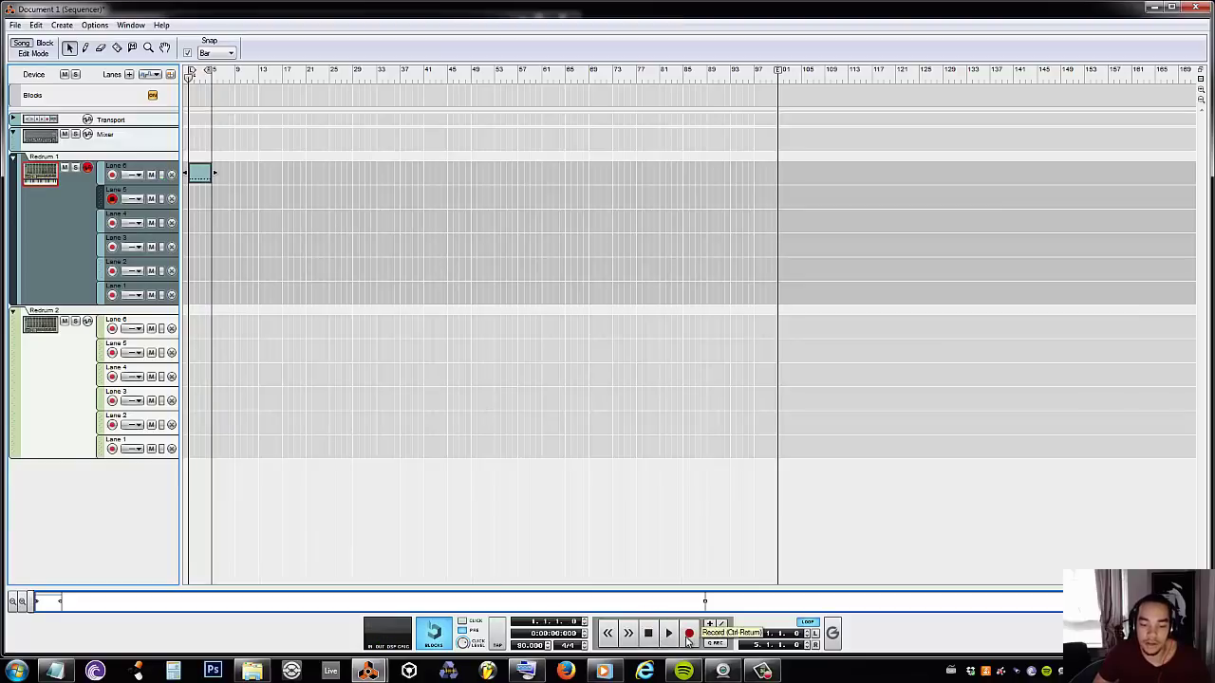
- Record a four-bar part onto Redrum 1's Lane 5, make Lane 4 the record lane and return to the song start
left_click(688, 636)
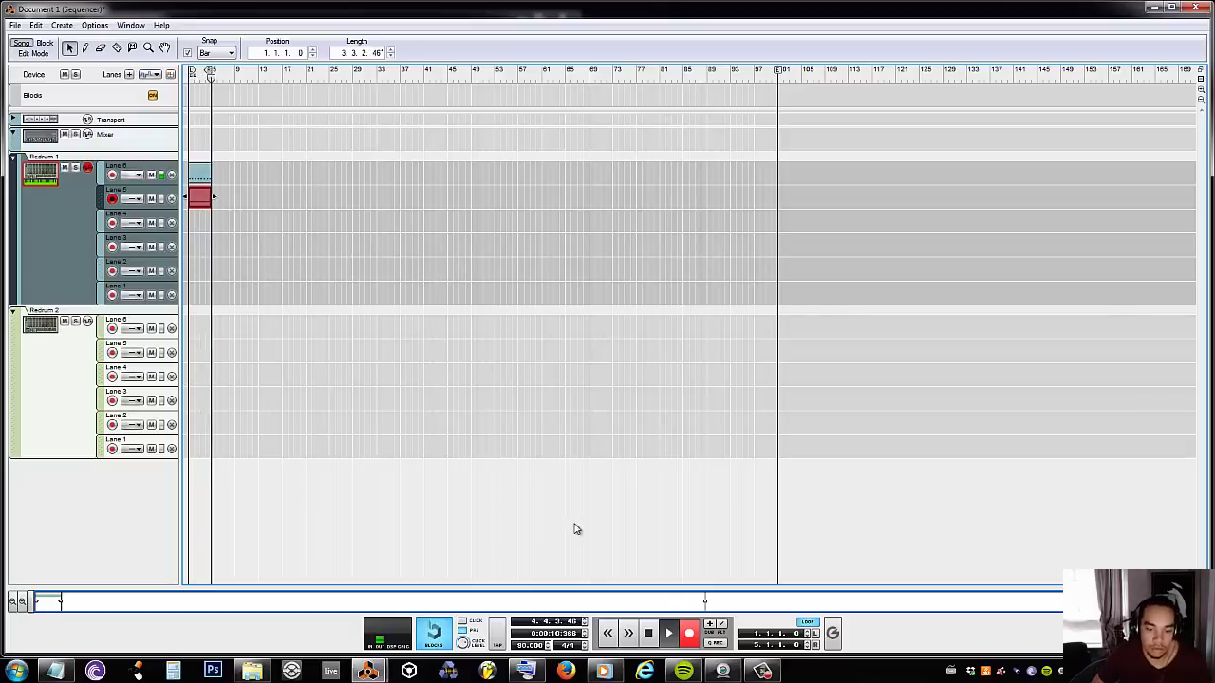
left_click(691, 634)
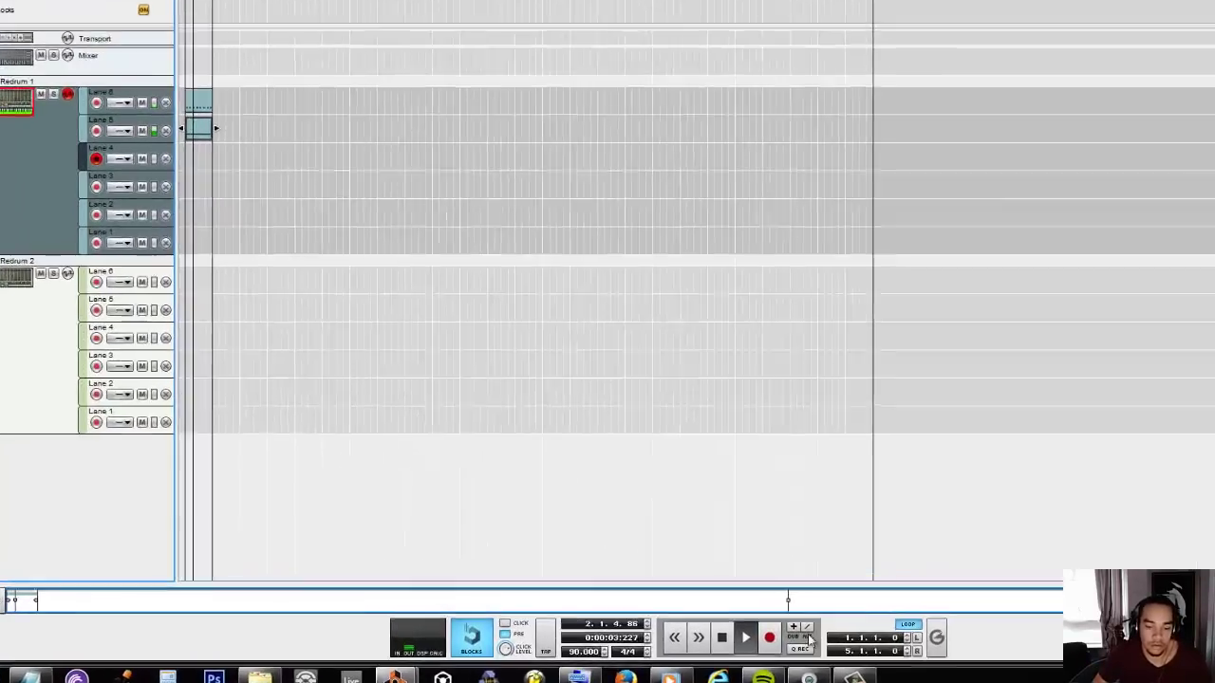
double_click(648, 633)
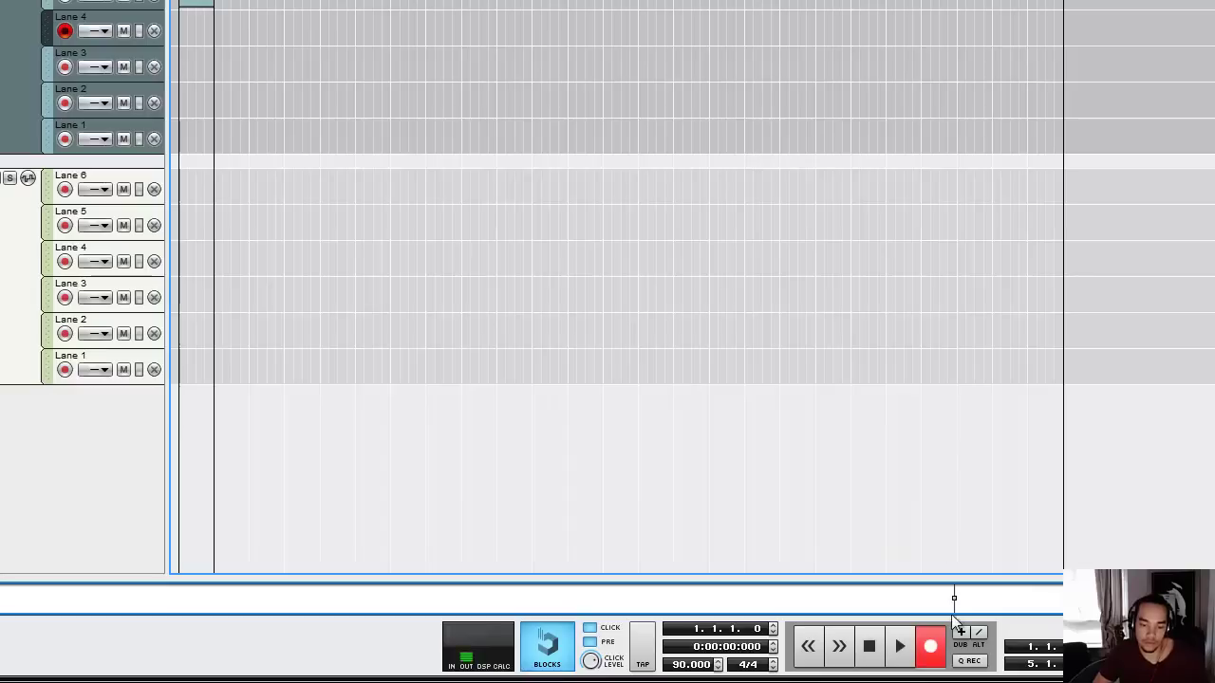
- Turn on quantize during recording and record a four-bar part onto Redrum 1's Lane 4
left_click(976, 660)
key("space")
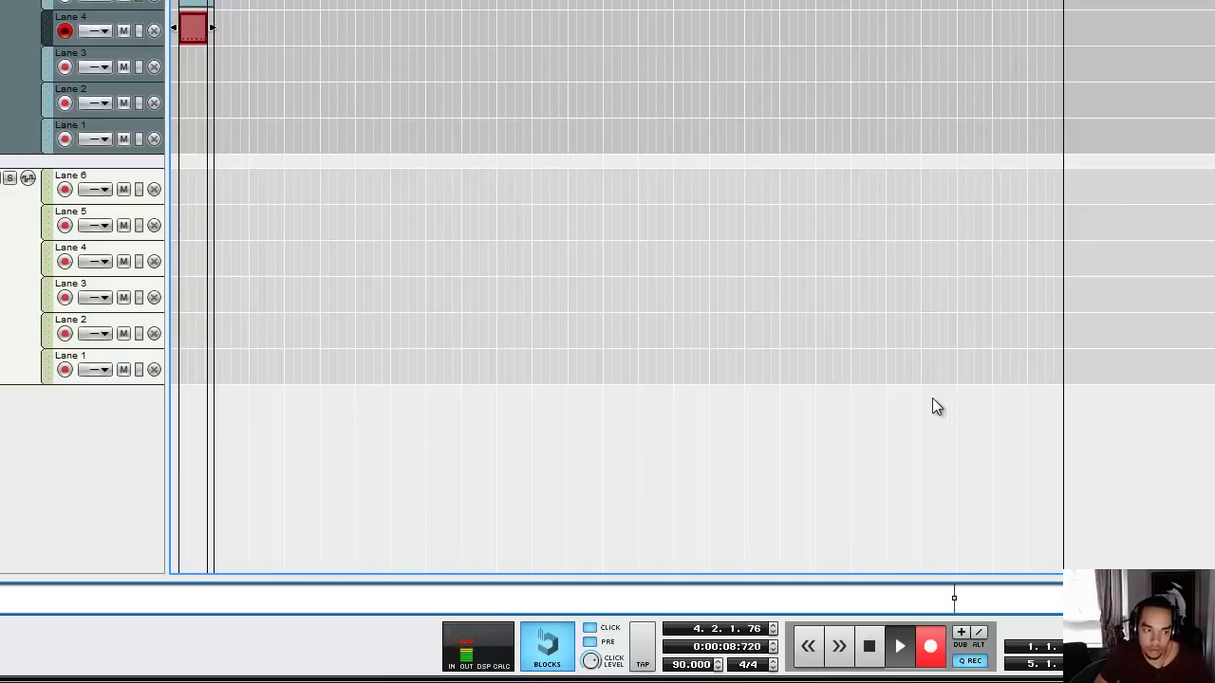
left_click(901, 649)
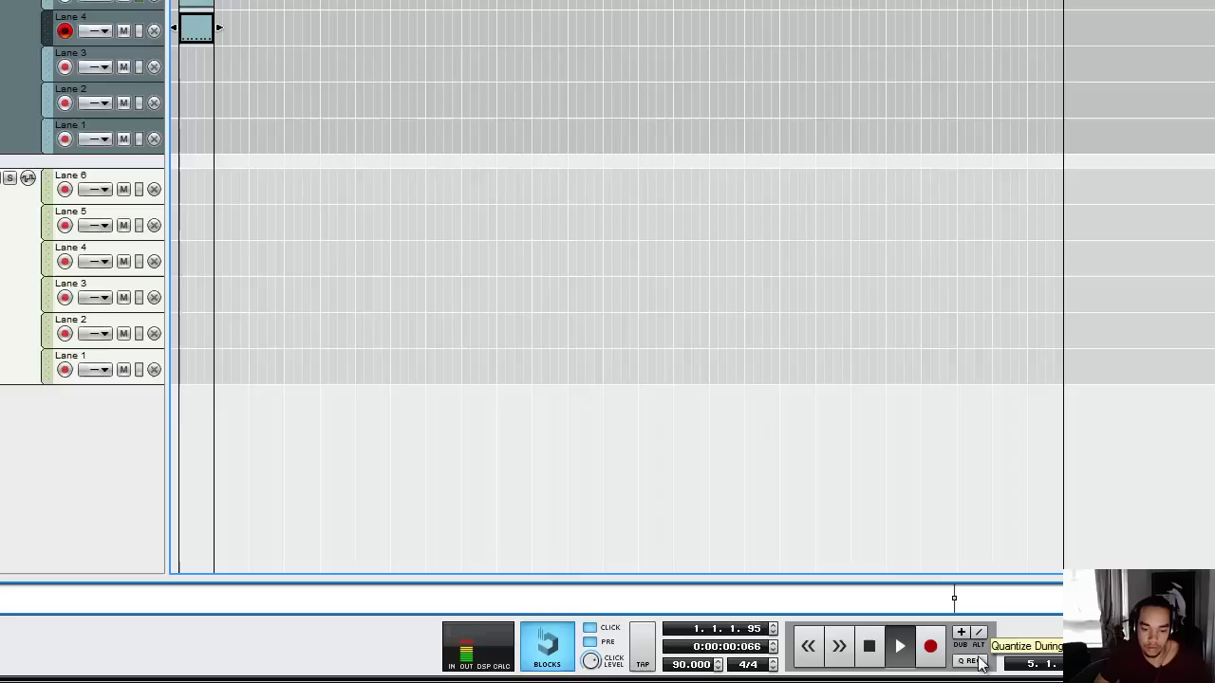
- Stop at the song start, make Redrum 1's Lane 3 the record lane and record a four-bar kick part onto it
left_click(870, 649)
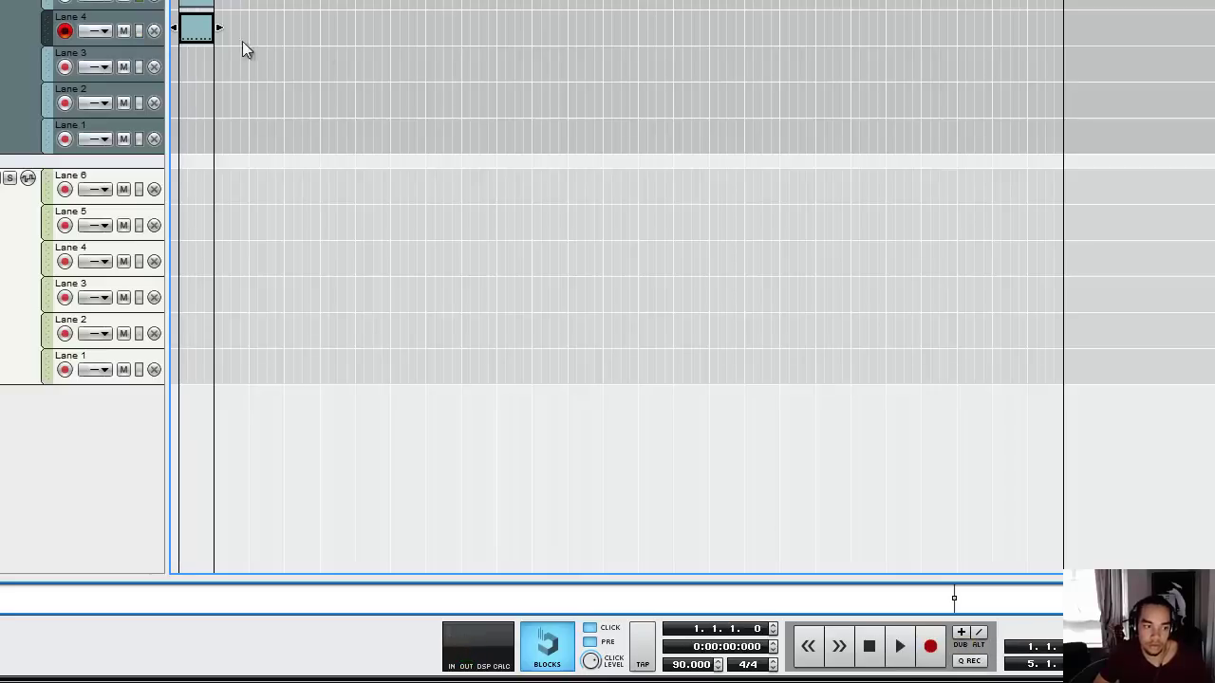
left_click(74, 57)
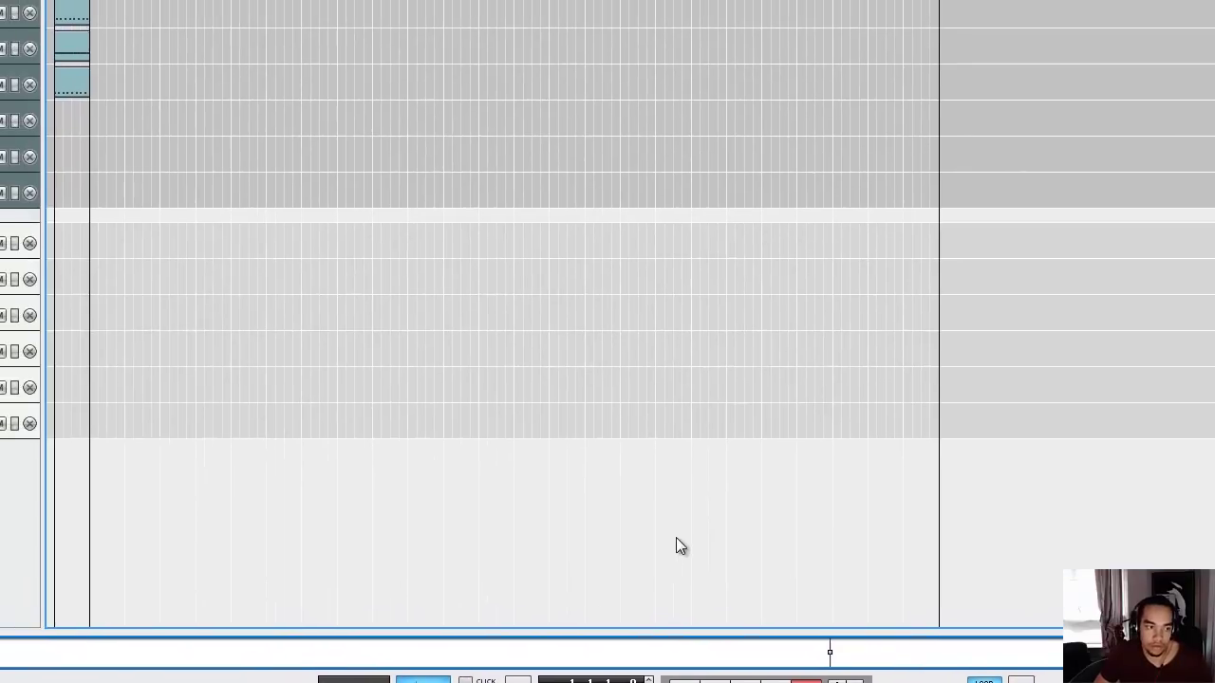
key("space")
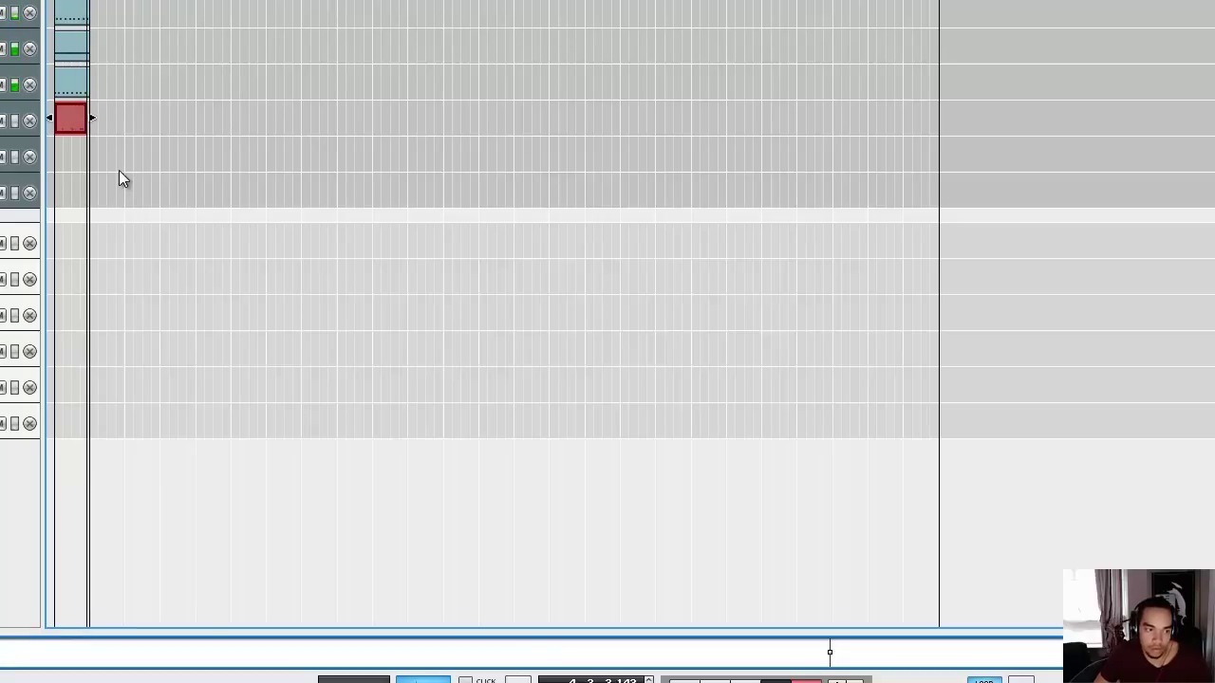
key("space")
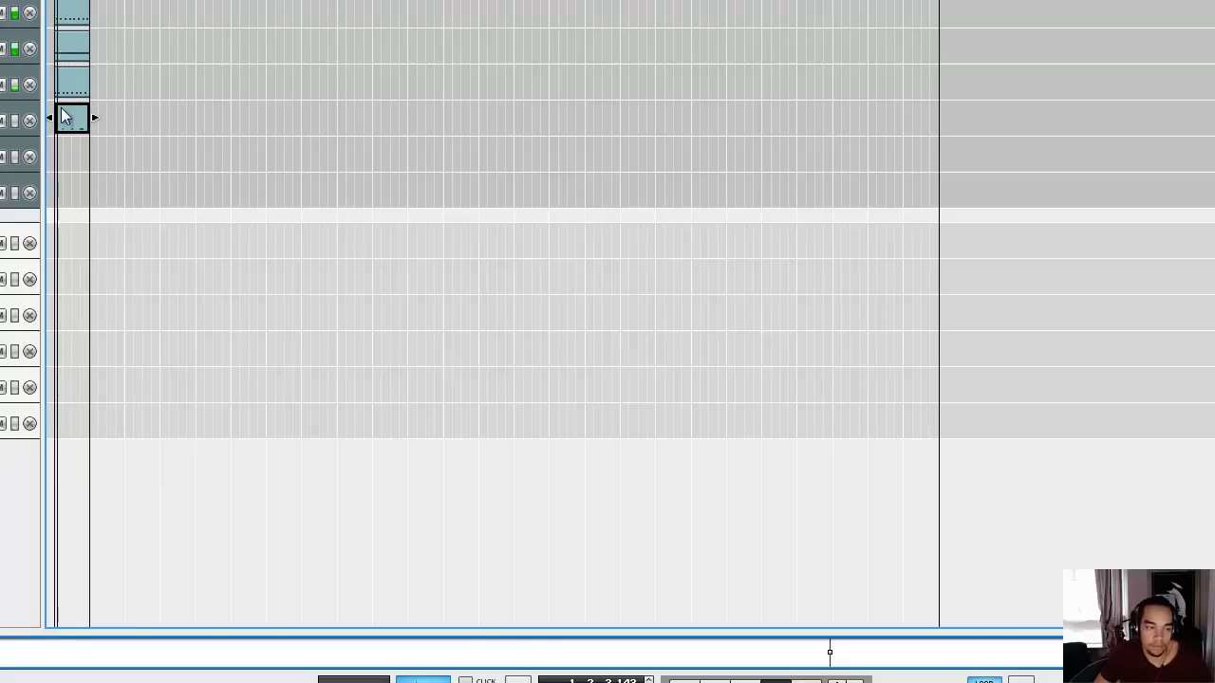
- Lower the velocities of all kick notes in the Lane 3 clip by about 30 and return to the arrangement
double_click(73, 117)
left_click_drag(499, 66, 835, 69)
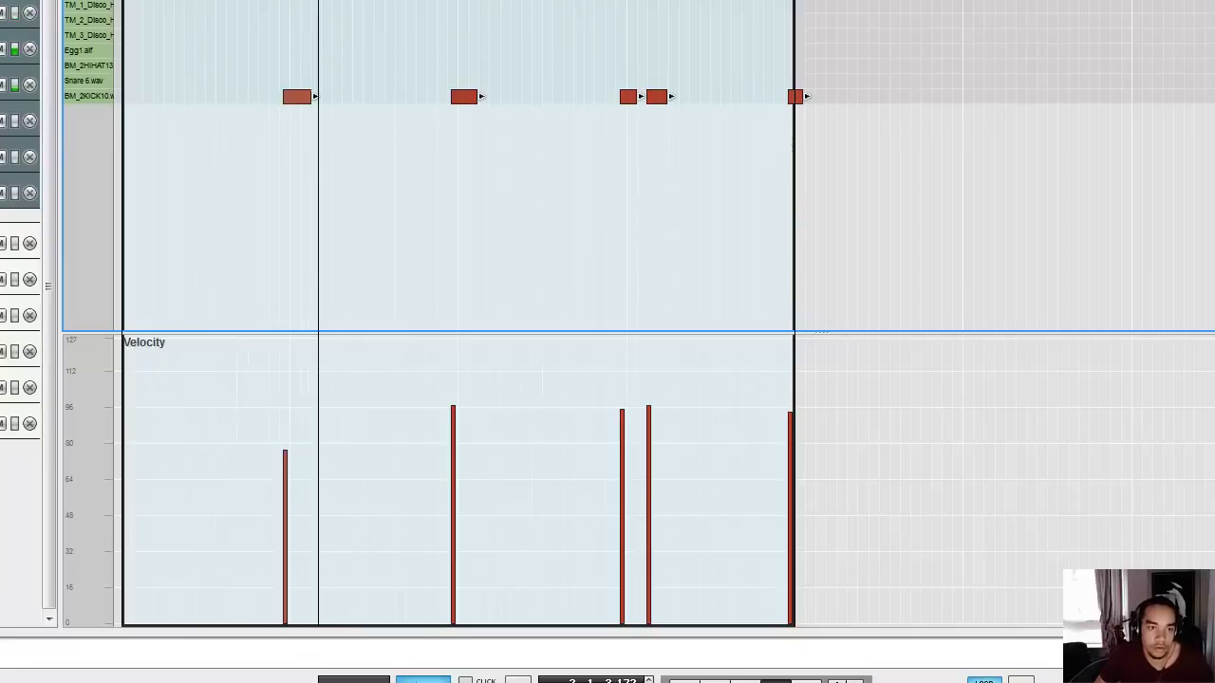
left_click(494, 204)
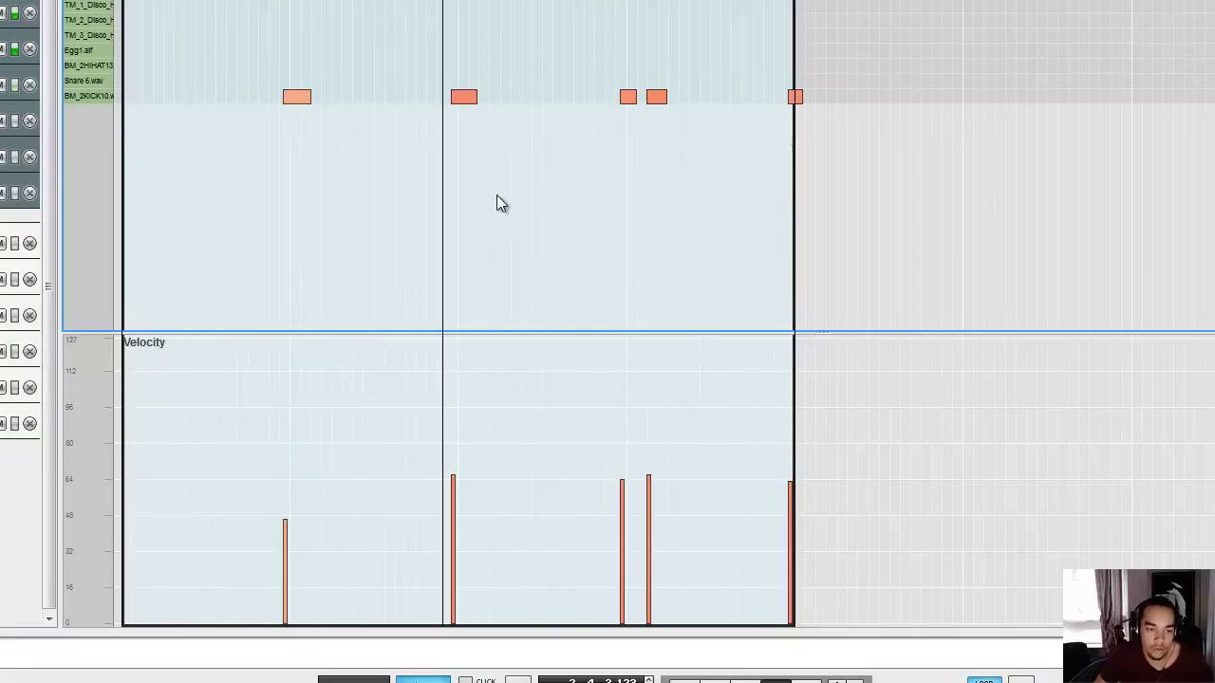
left_click_drag(613, 89, 657, 105)
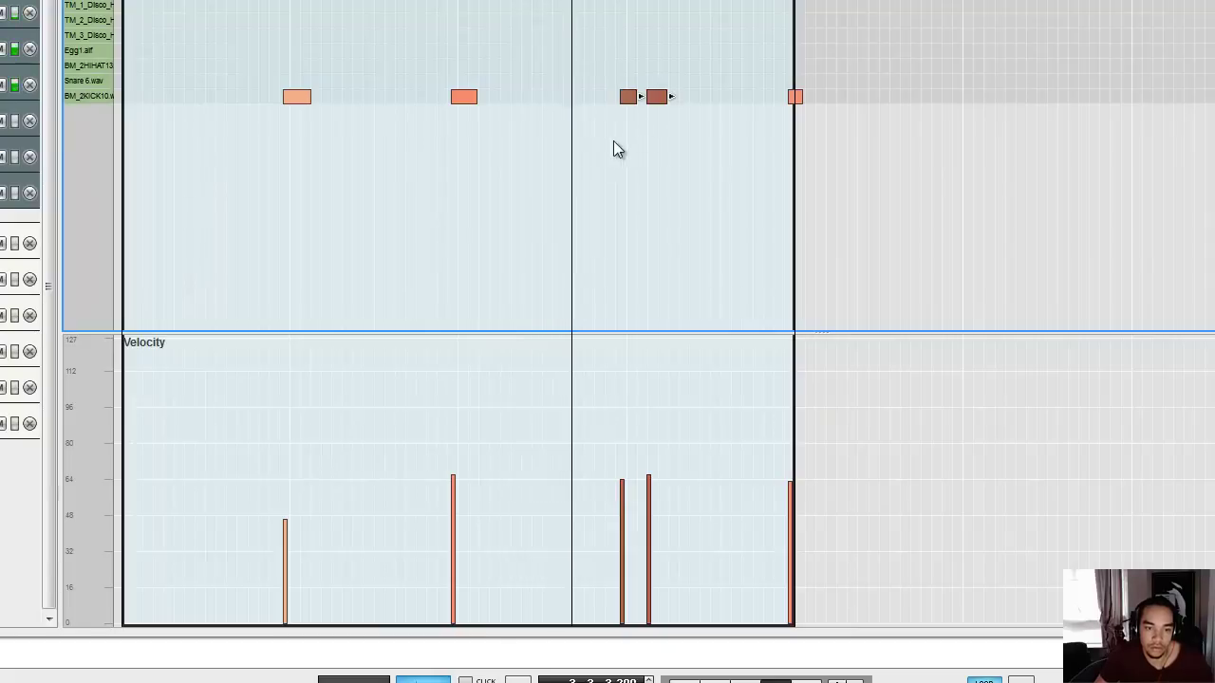
left_click(685, 161)
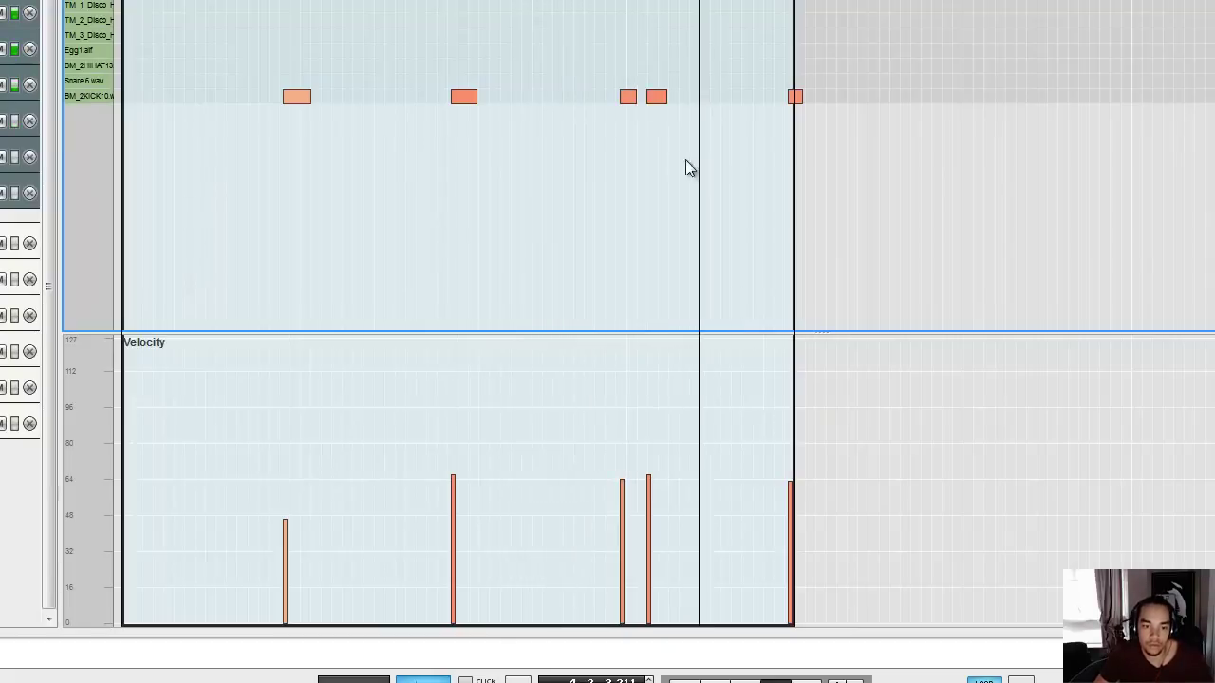
left_click(656, 97)
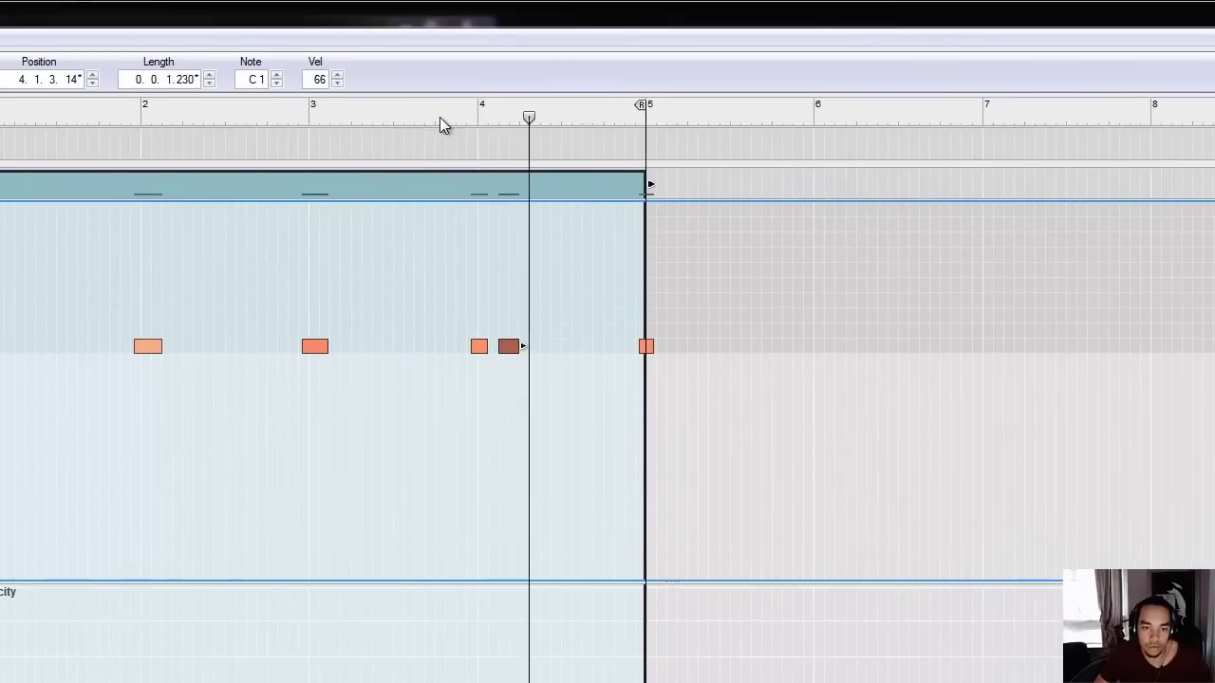
left_click(648, 347)
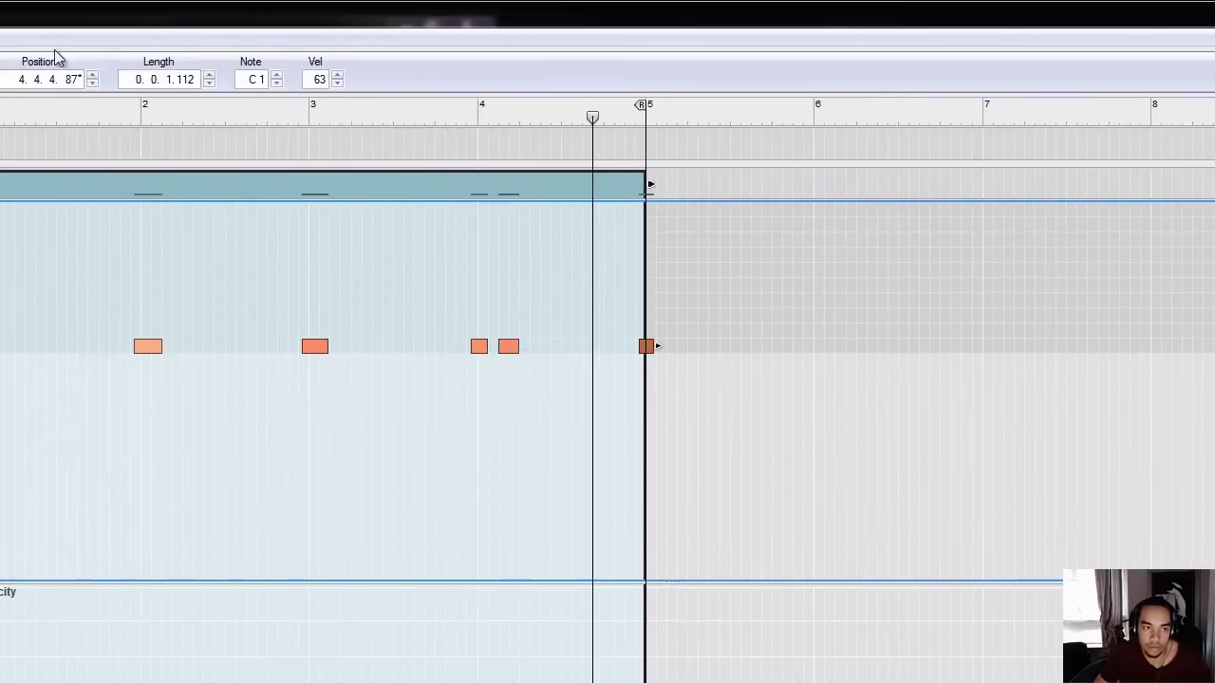
key("Escape")
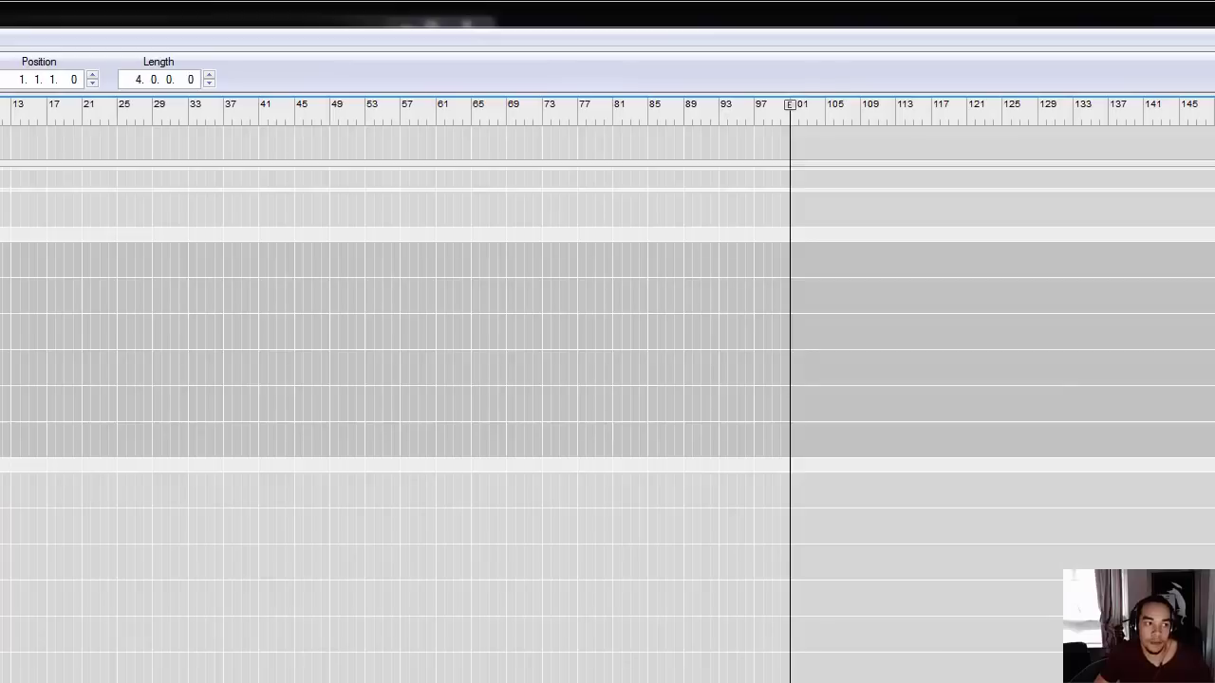
left_click(292, 405)
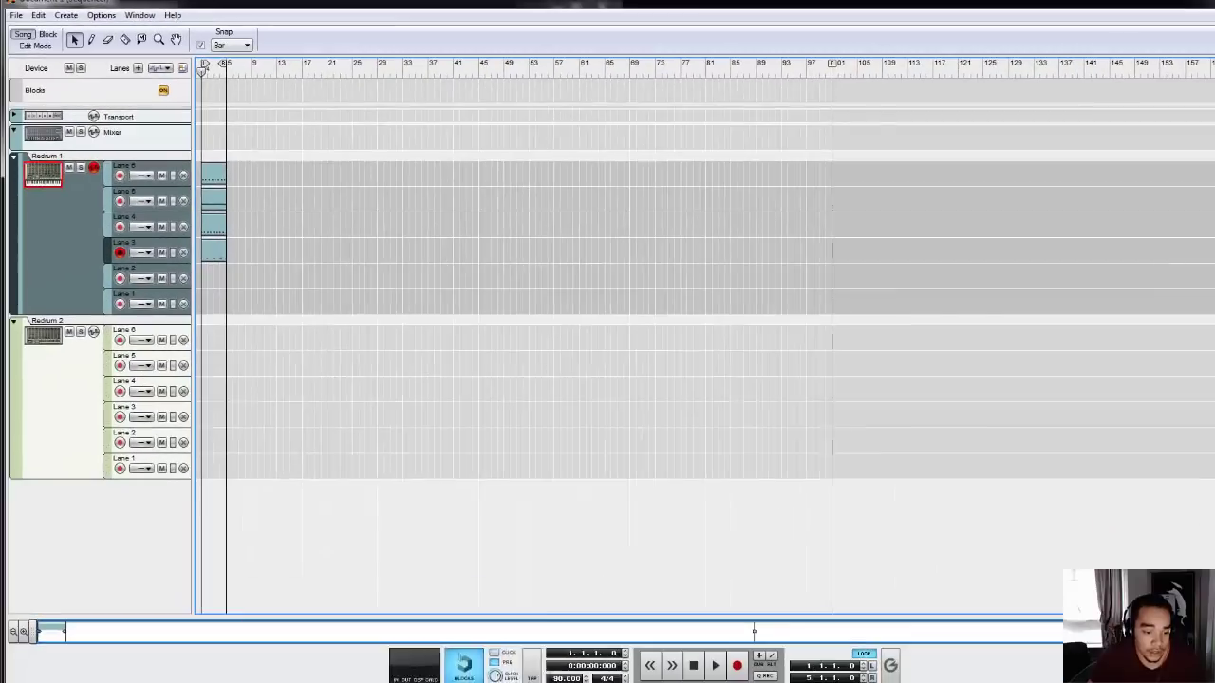
left_click(342, 663)
scroll(373, 596, "down", 1)
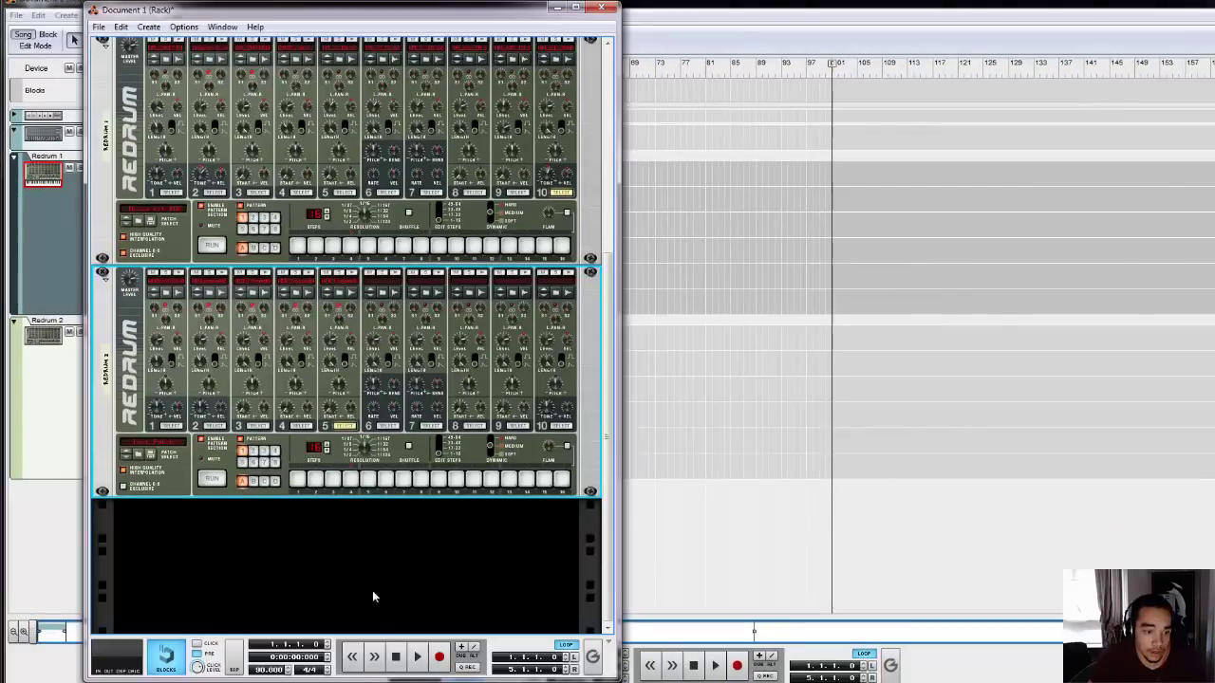
right_click(384, 538)
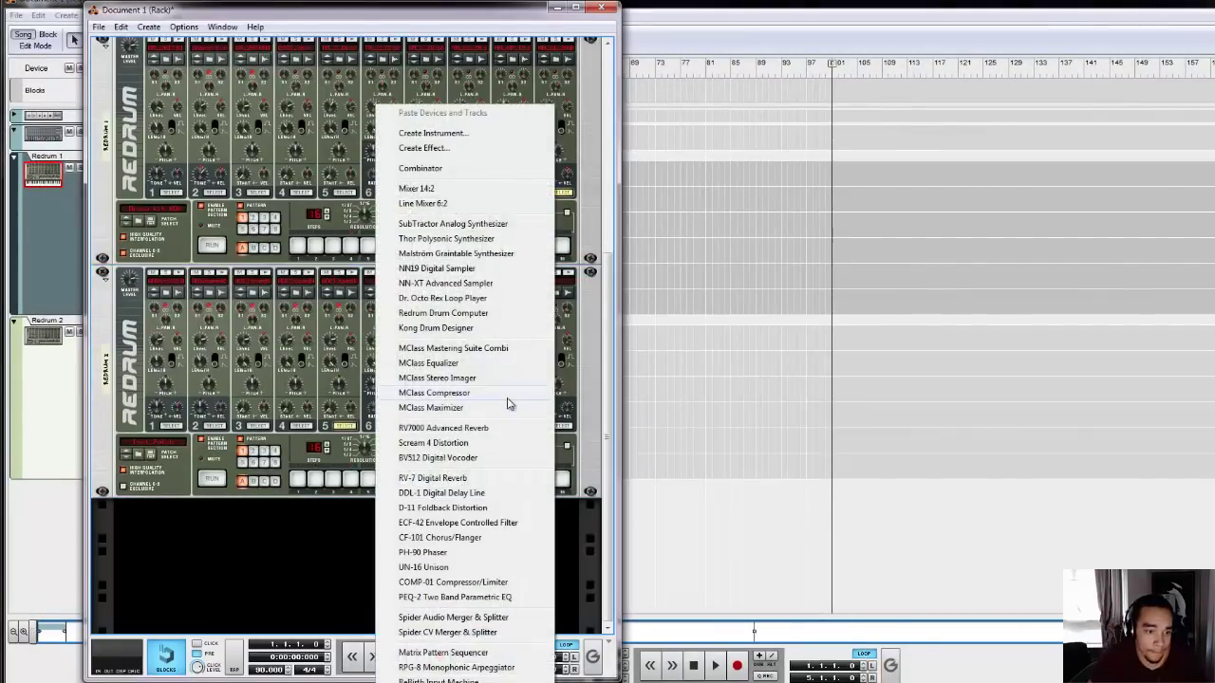
left_click(667, 339)
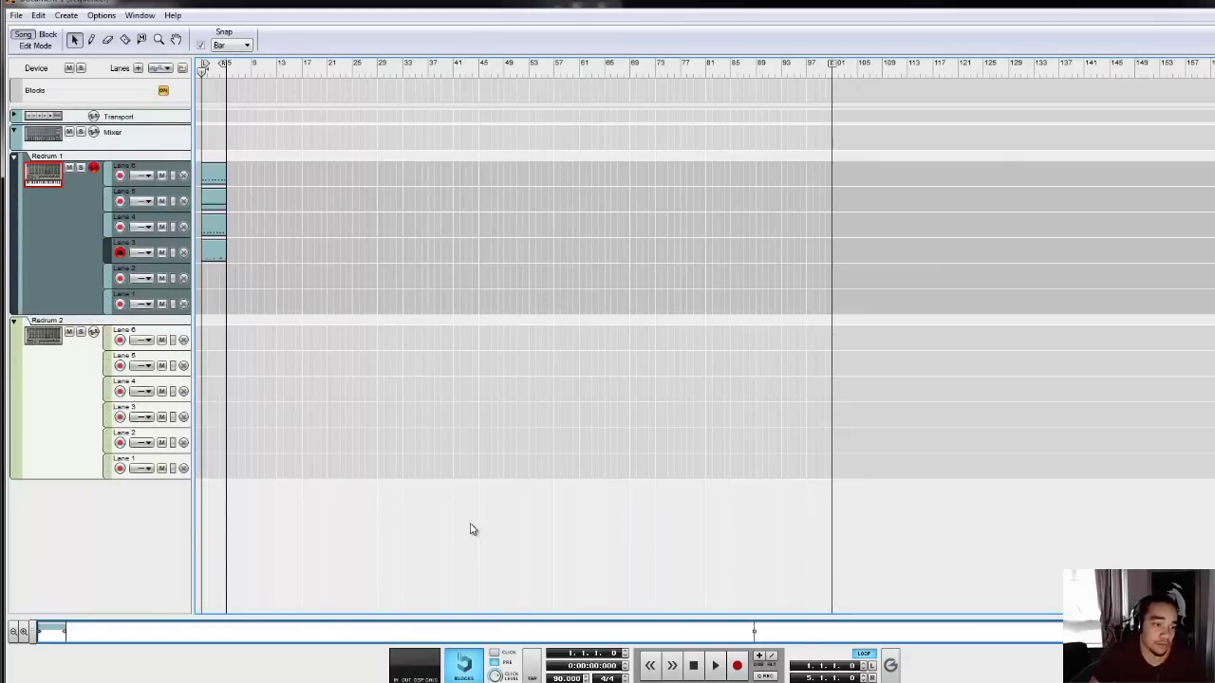
- Create a new instrument below Redrum 2 in the rack using the RhodesMKIITrem.smp patch from the Electric Piano folder
mouse_move(418, 665)
left_click(415, 600)
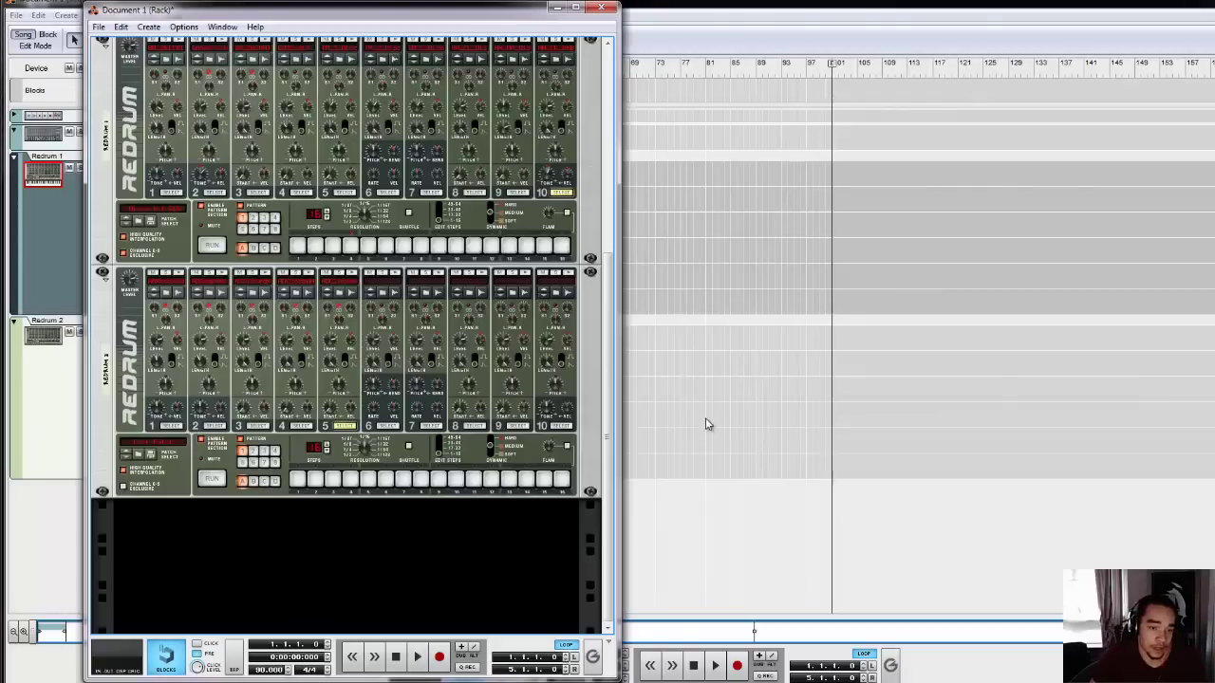
right_click(276, 558)
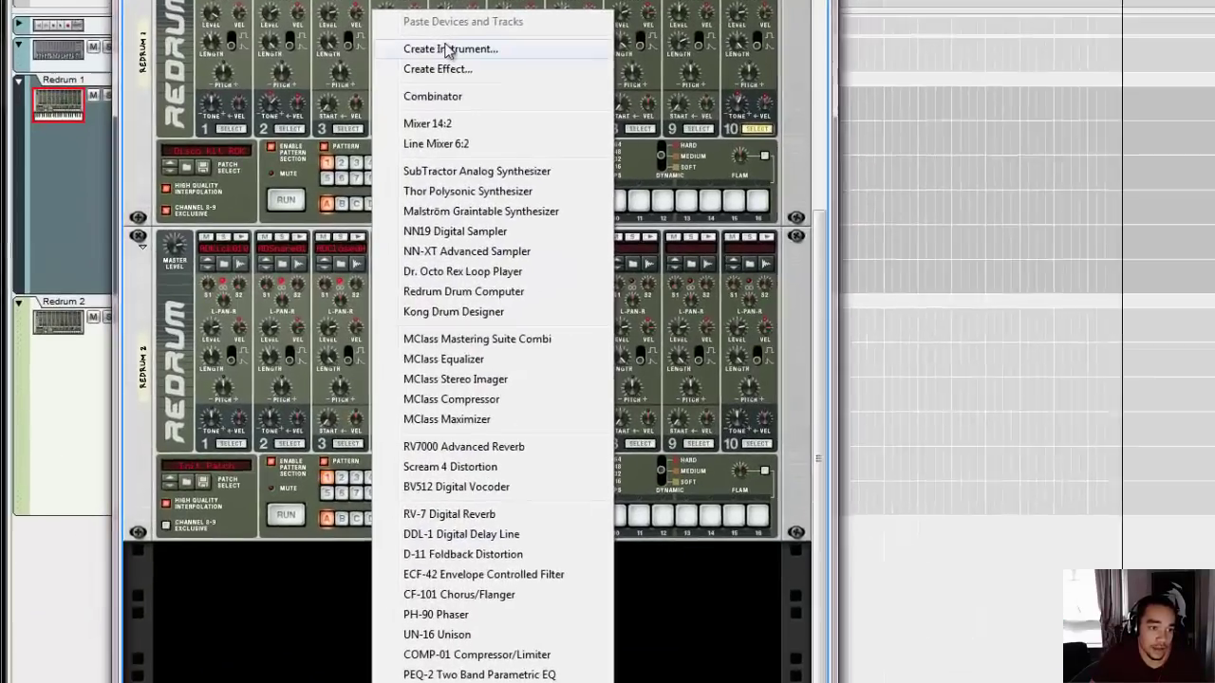
left_click(348, 130)
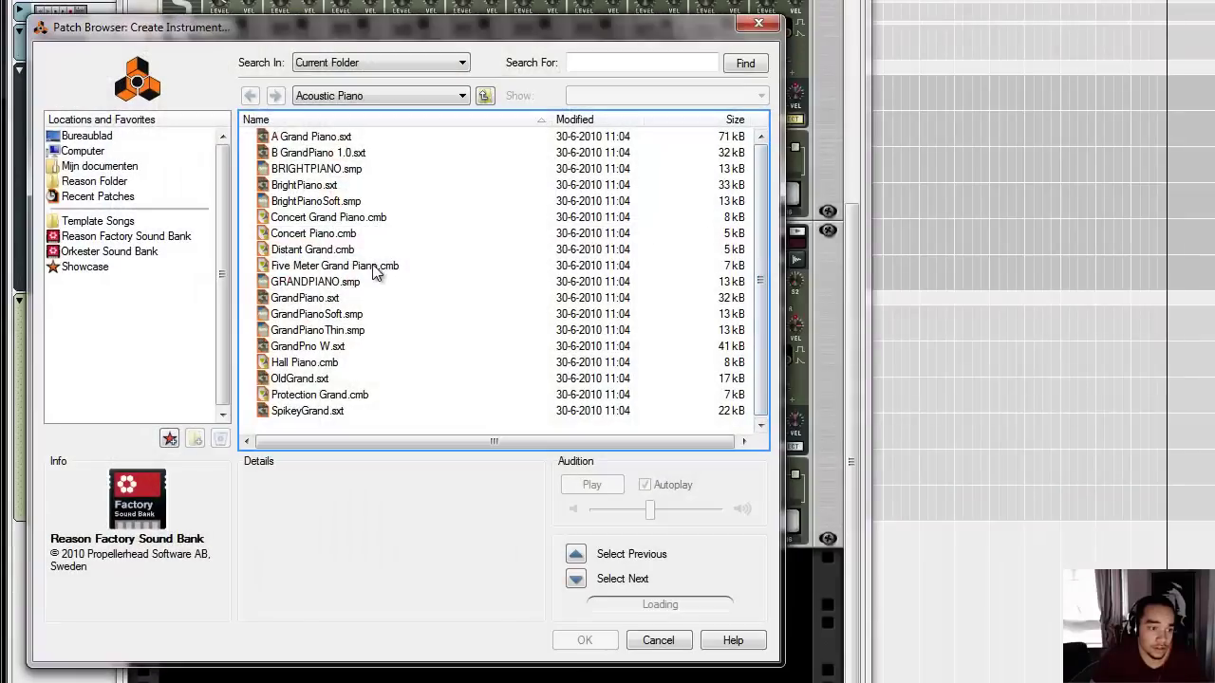
left_click(294, 99)
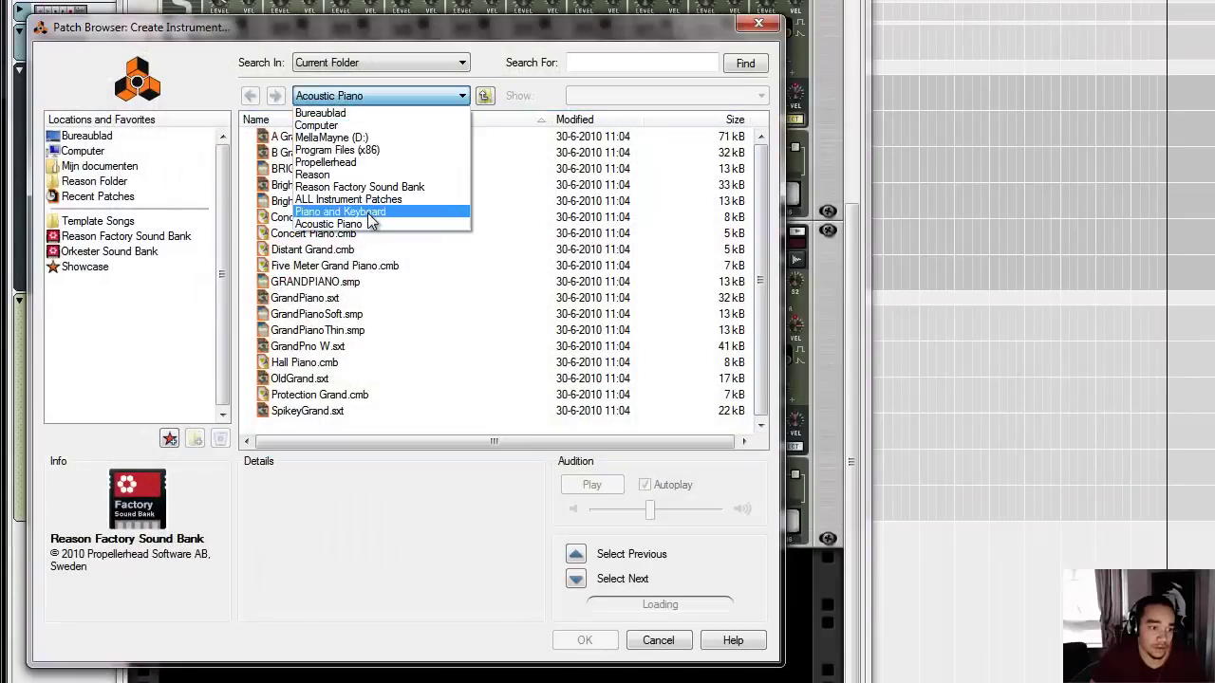
left_click(372, 212)
double_click(301, 153)
scroll(325, 267, "down", 5)
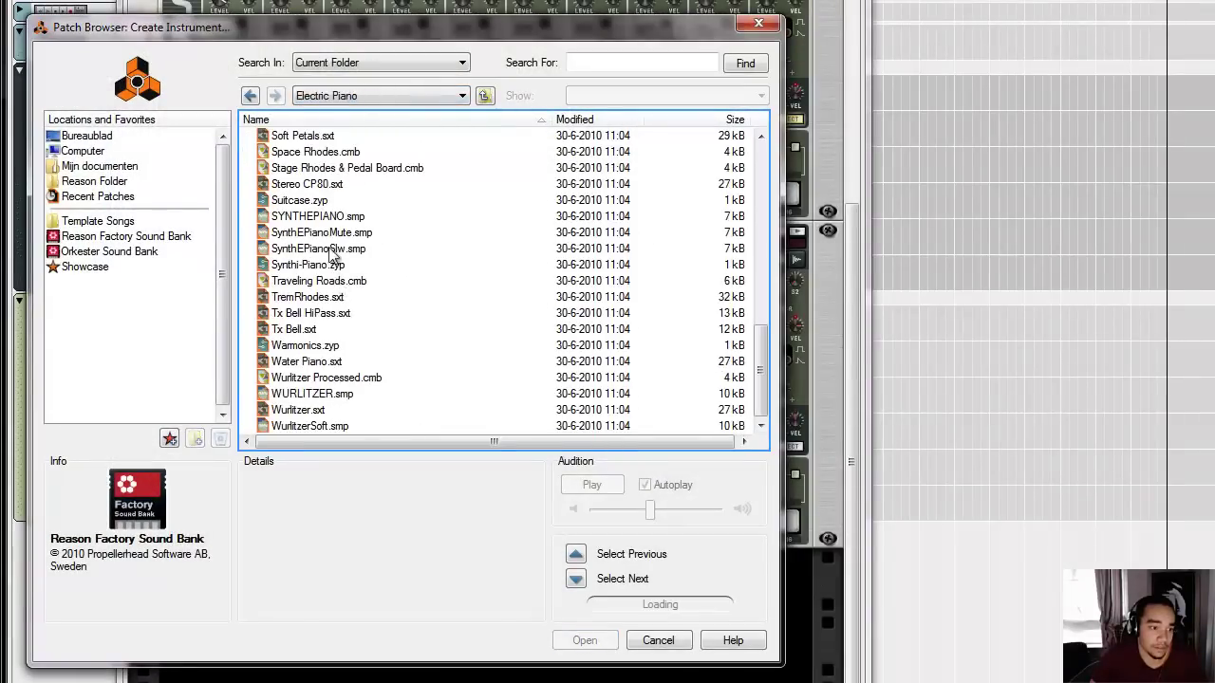
scroll(325, 266, "up", 3)
left_click(324, 258)
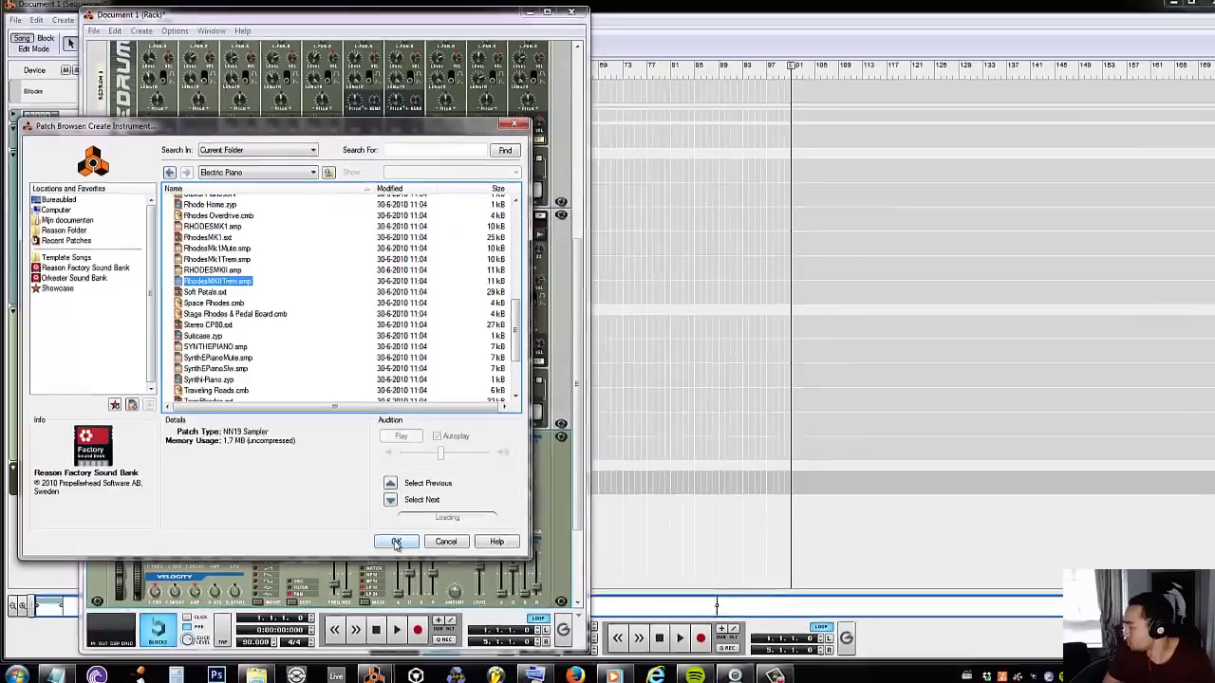
left_click(585, 641)
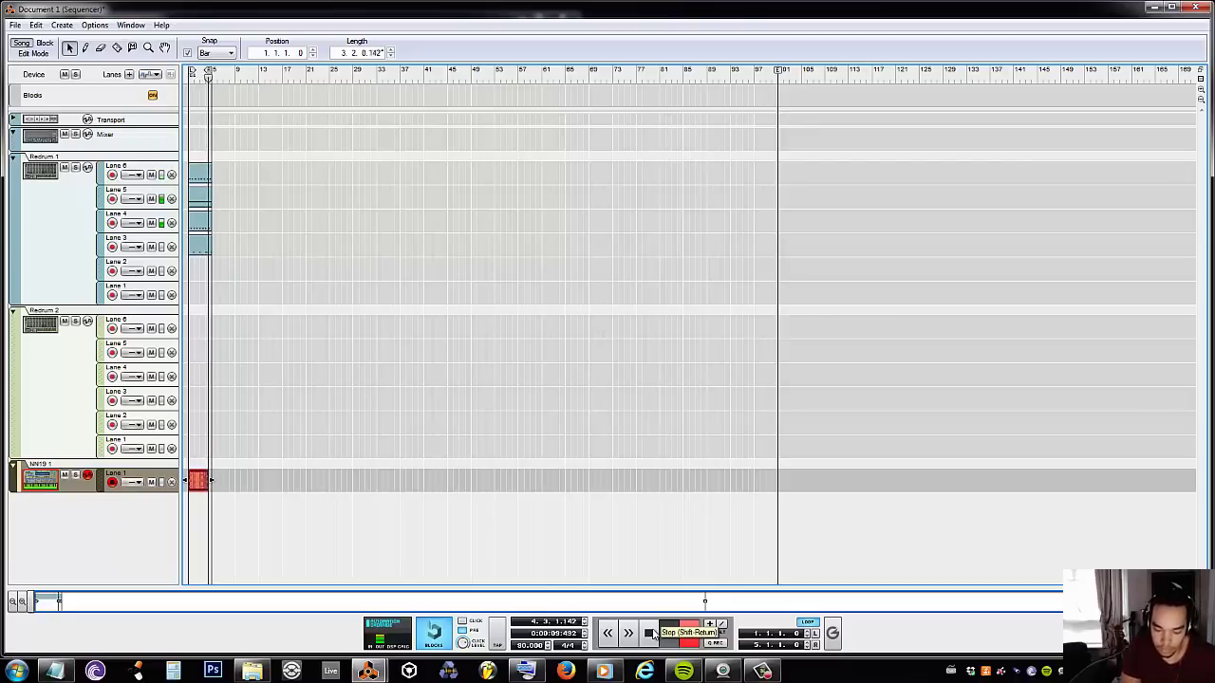
- Stop the current take, return to the song start and record a four-bar chord part onto the NN19 1 track's Lane 1
left_click(650, 633)
left_click(650, 633)
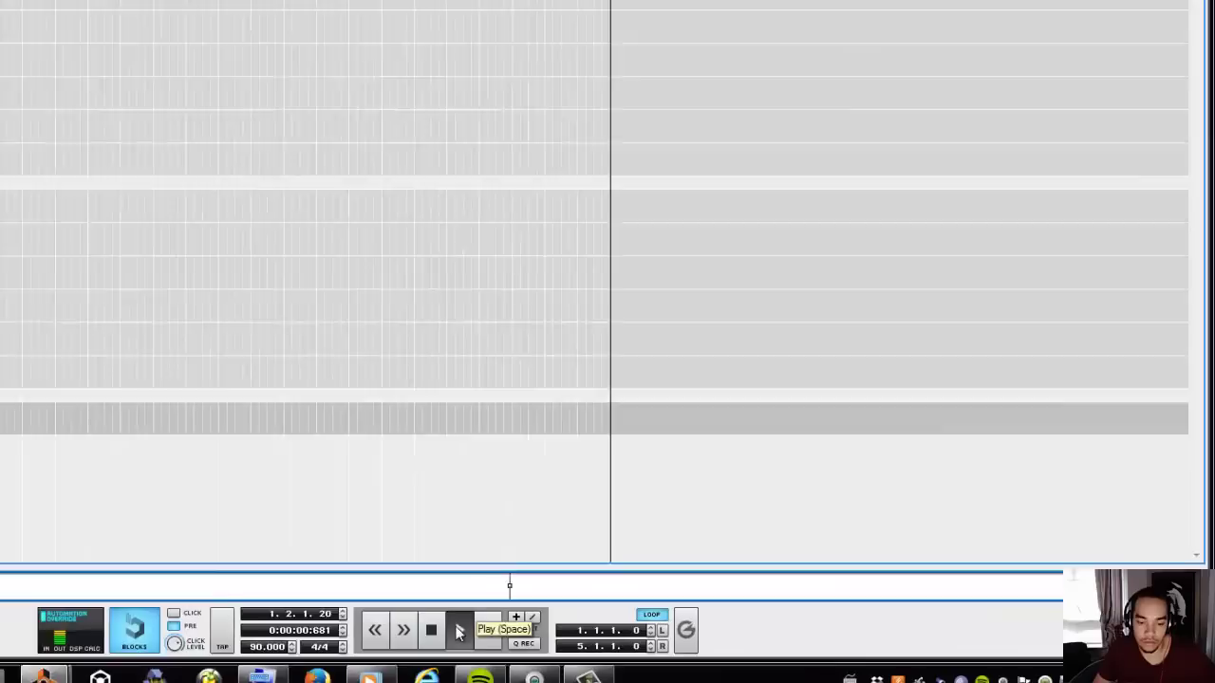
left_click(617, 633)
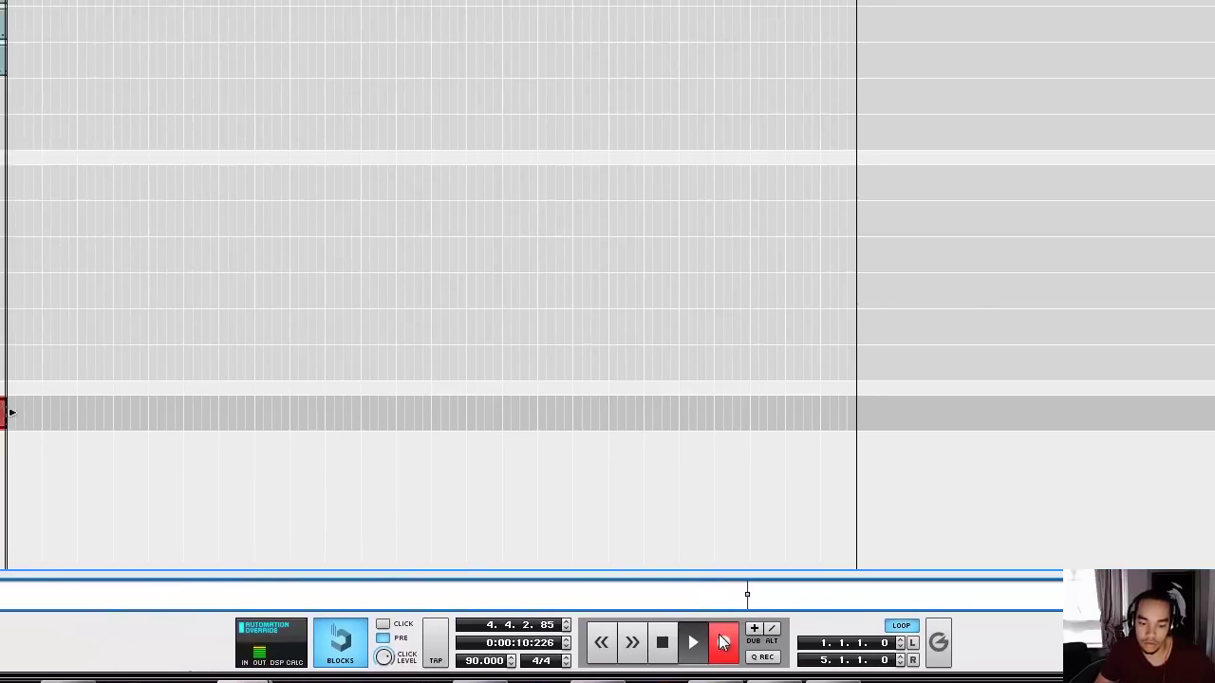
key("ctrl+Return")
- Open the NN19 1 clip and lengthen the notes of the first two chords so each chord lasts until the next bar
double_click(61, 417)
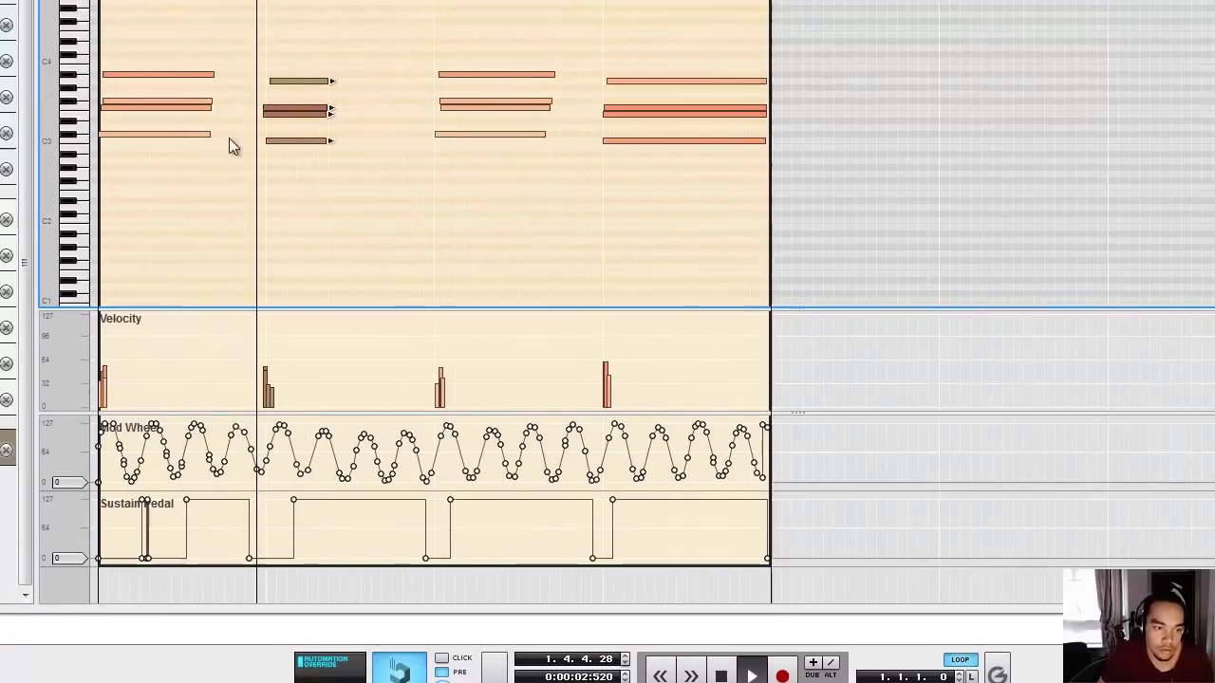
left_click_drag(229, 143, 264, 74)
left_click_drag(301, 25, 304, 203)
left_click_drag(186, 354, 300, 366)
left_click(15, 108)
left_click(191, 493)
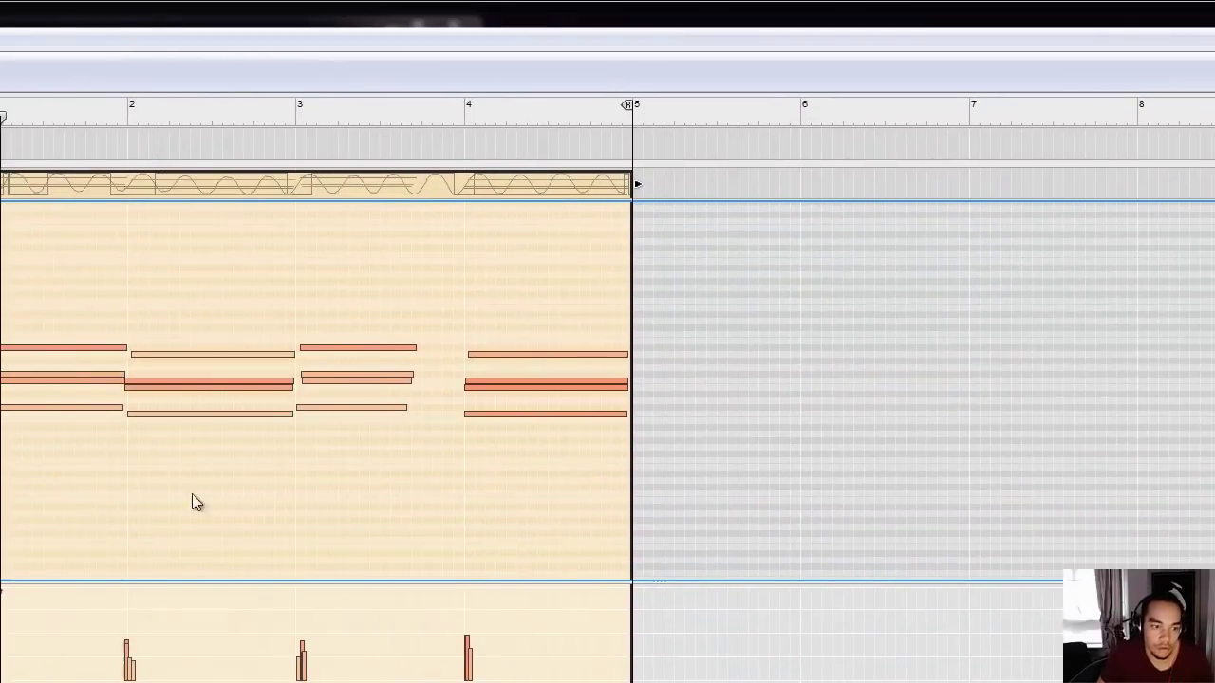
- Shorten the two middle notes of the first chord so they end just before the second chord starts
left_click_drag(218, 503, 196, 317)
left_click(113, 391)
left_click(120, 378)
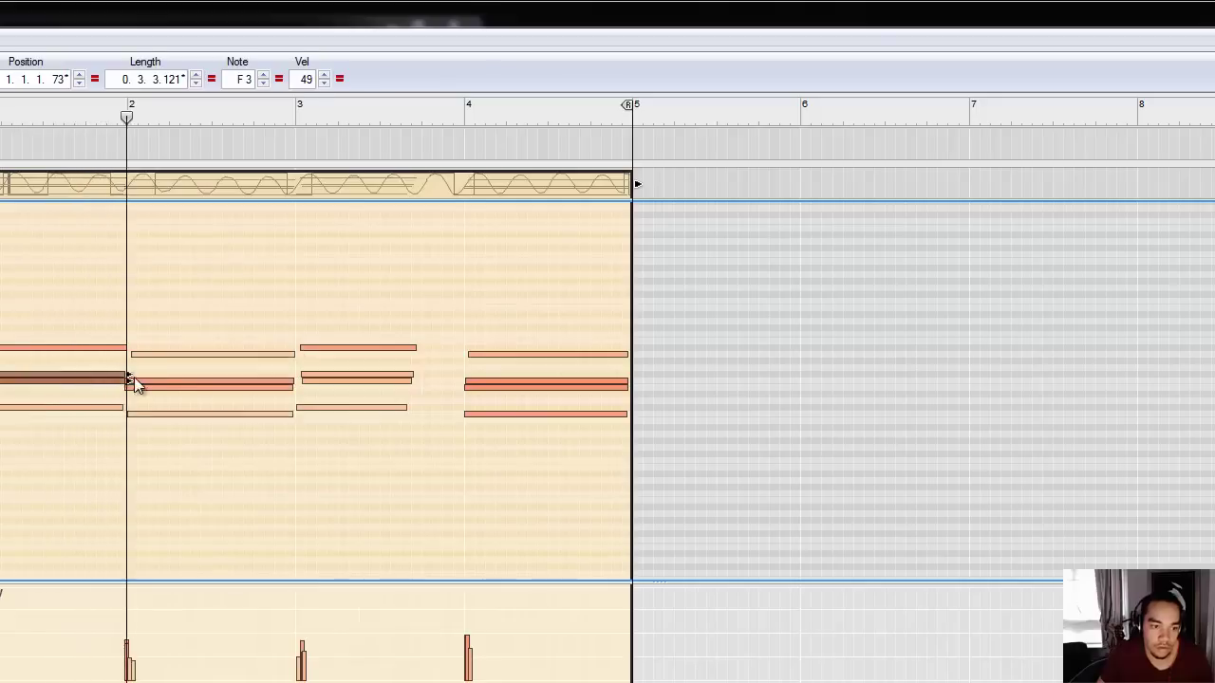
left_click_drag(122, 371, 111, 370)
- Shift the second chord's notes so their start position is 1.4.4.127 and return to the arrangement
left_click_drag(178, 439, 140, 313)
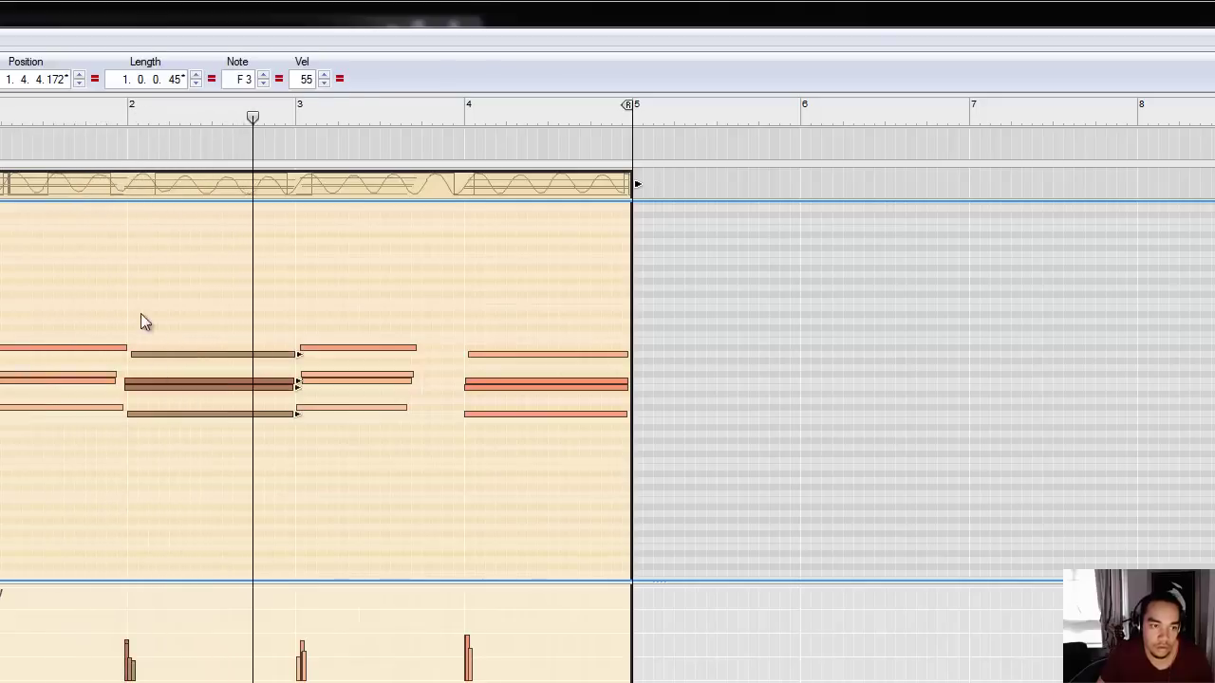
left_click_drag(62, 80, 66, 135)
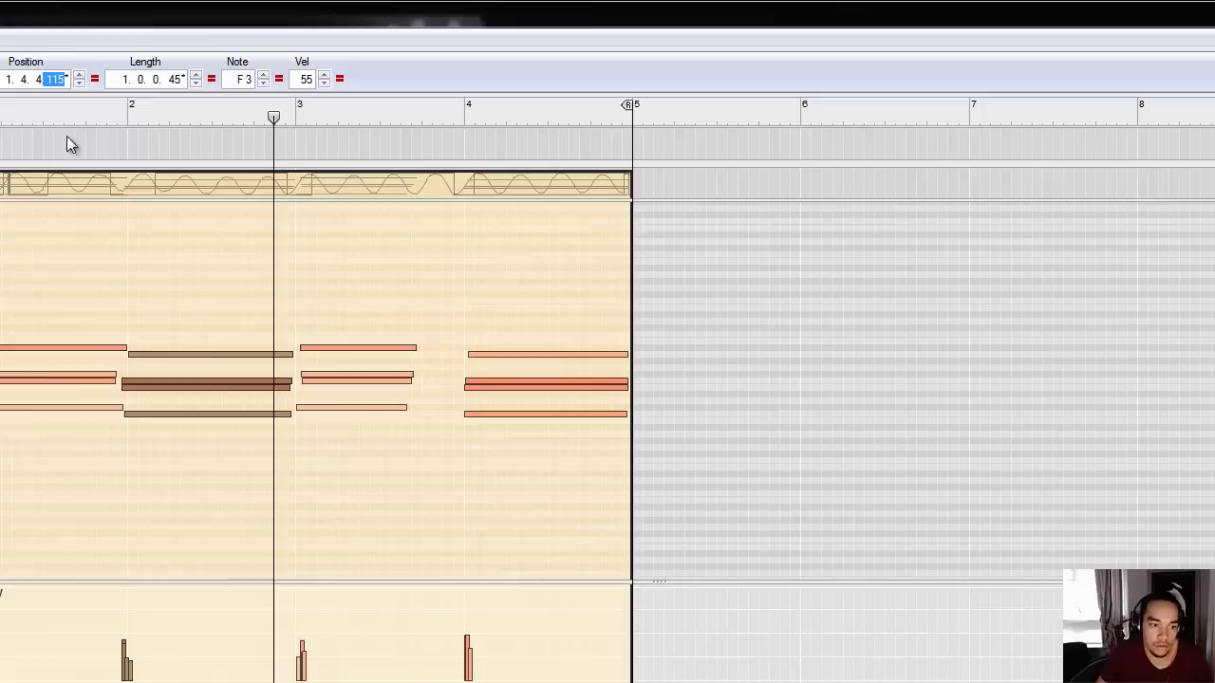
left_click(273, 477)
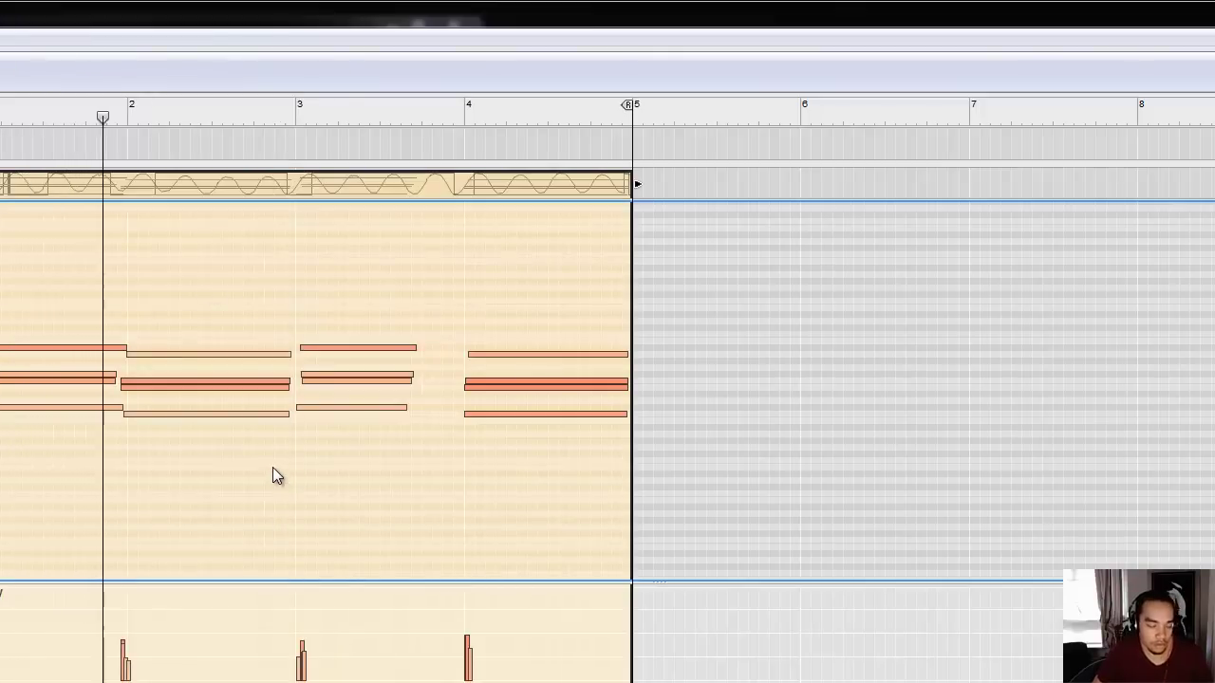
left_click_drag(240, 429, 214, 318)
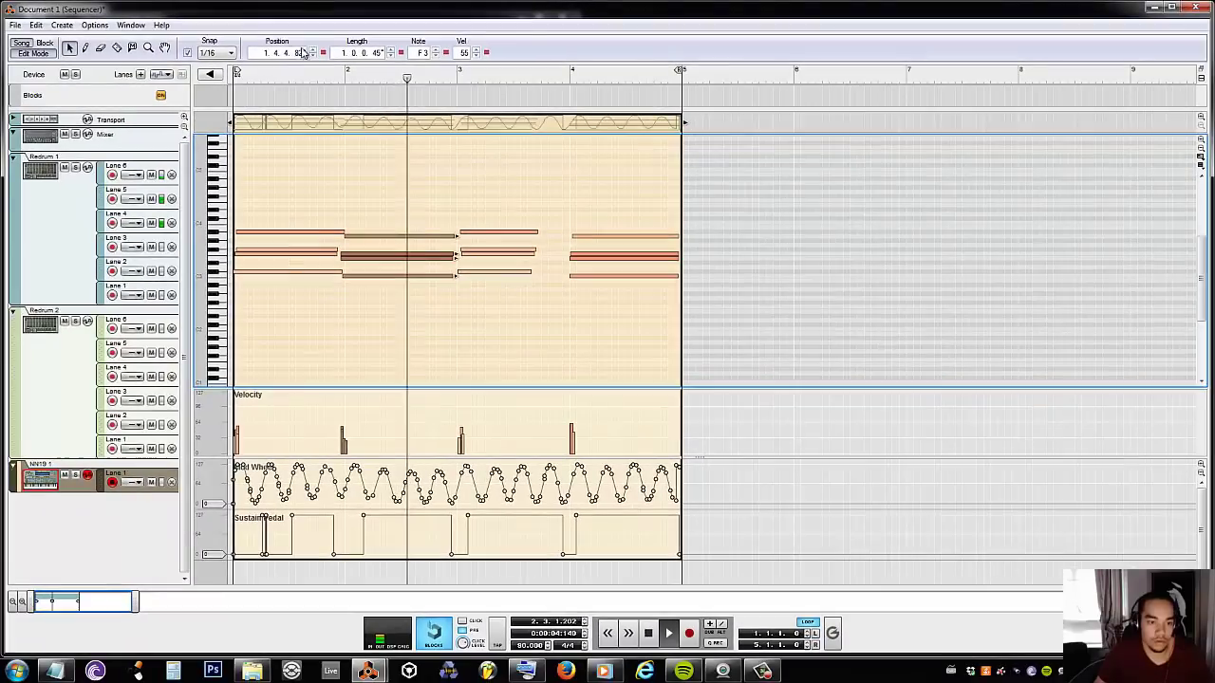
left_click_drag(302, 53, 302, 28)
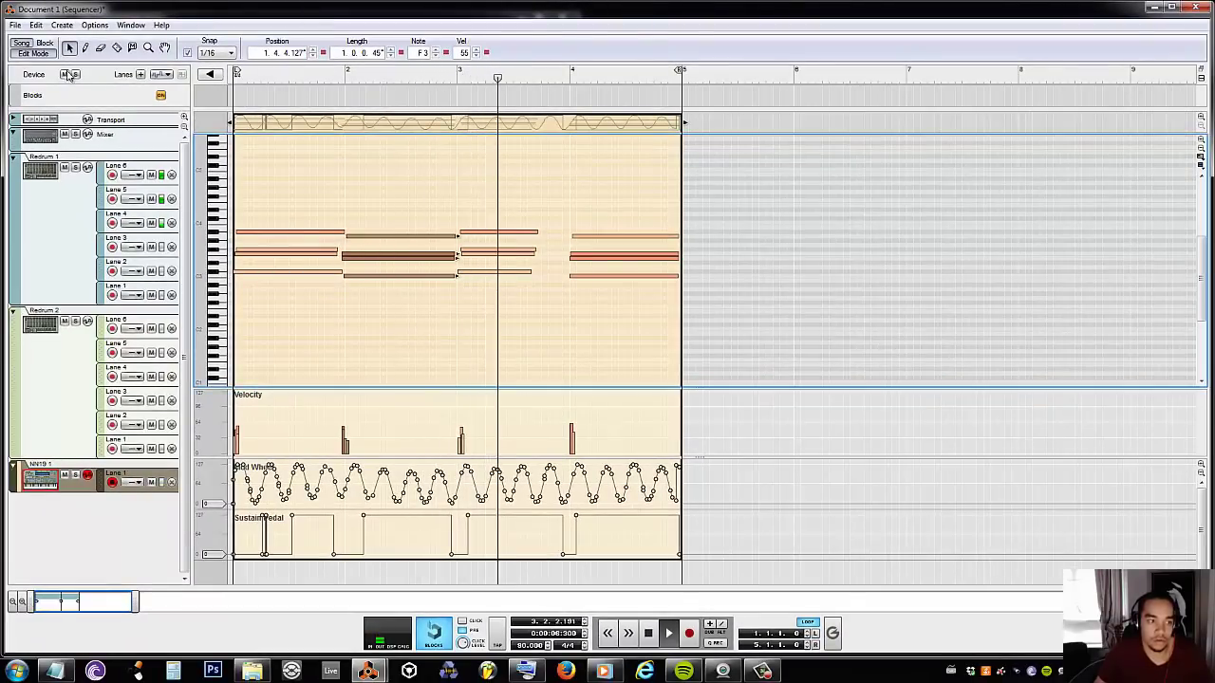
key("ctrl+e")
- Bring up the rack, start creating an instrument below the NN-19 and open the Factory Sound Bank's Synth Bass patch folder
left_click(368, 671)
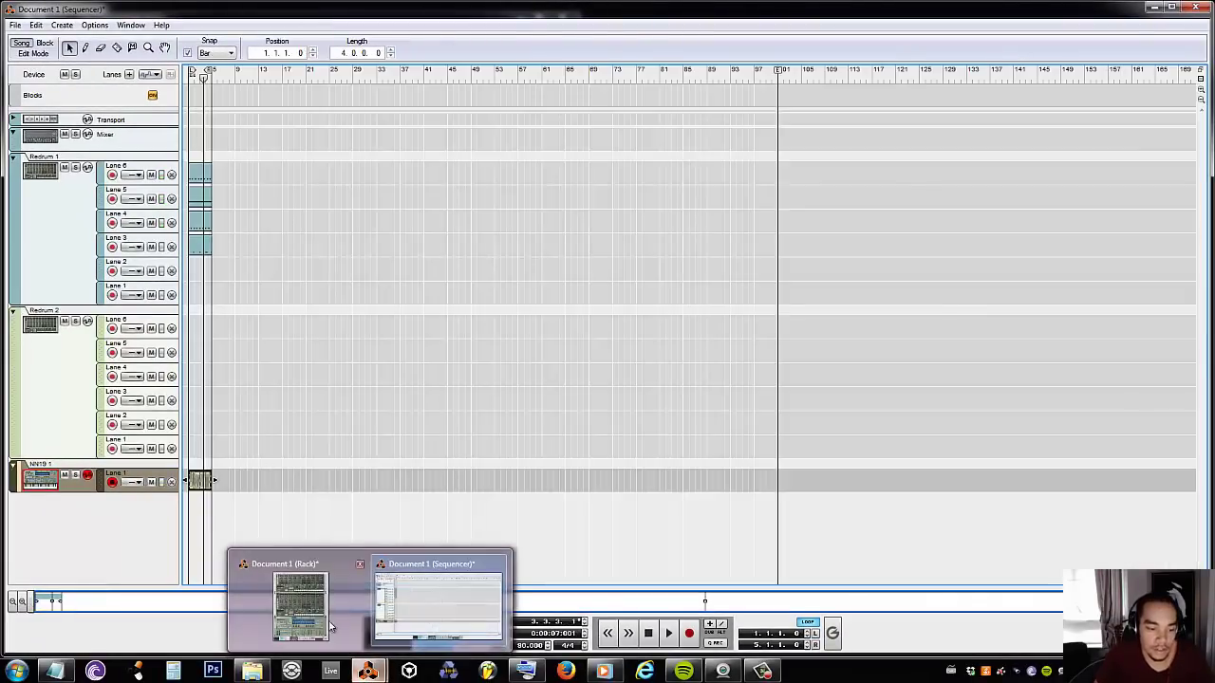
left_click(305, 605)
scroll(365, 518, "down", 3)
right_click(364, 517)
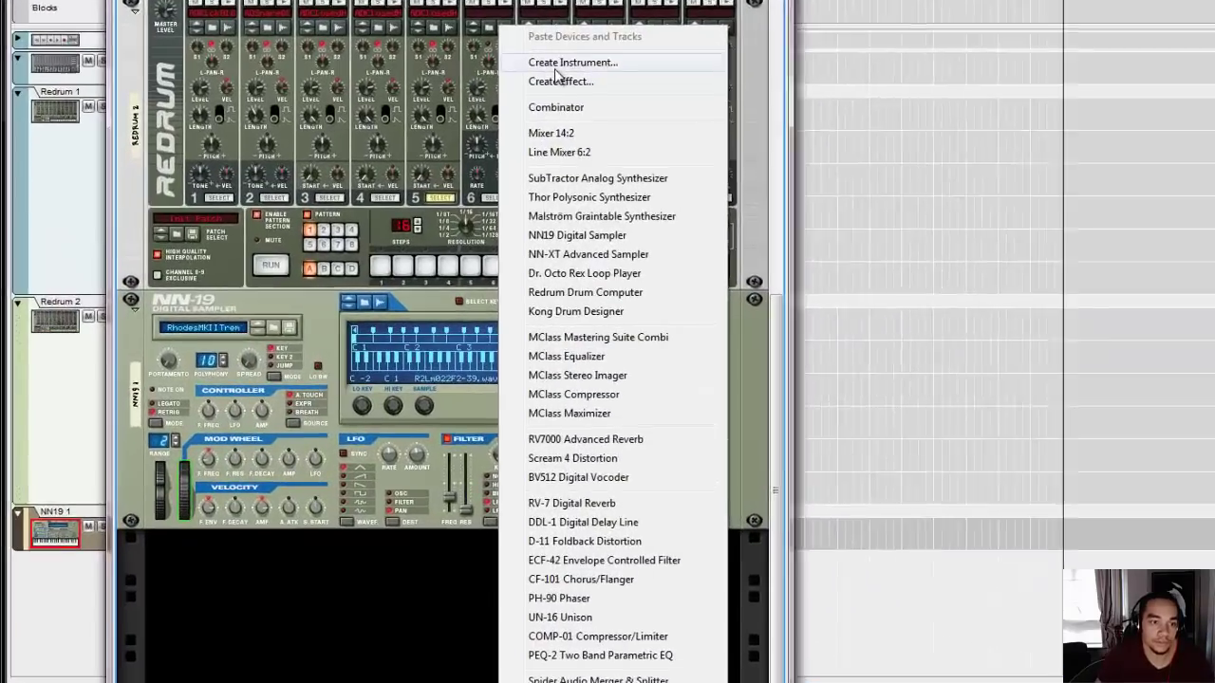
left_click(467, 111)
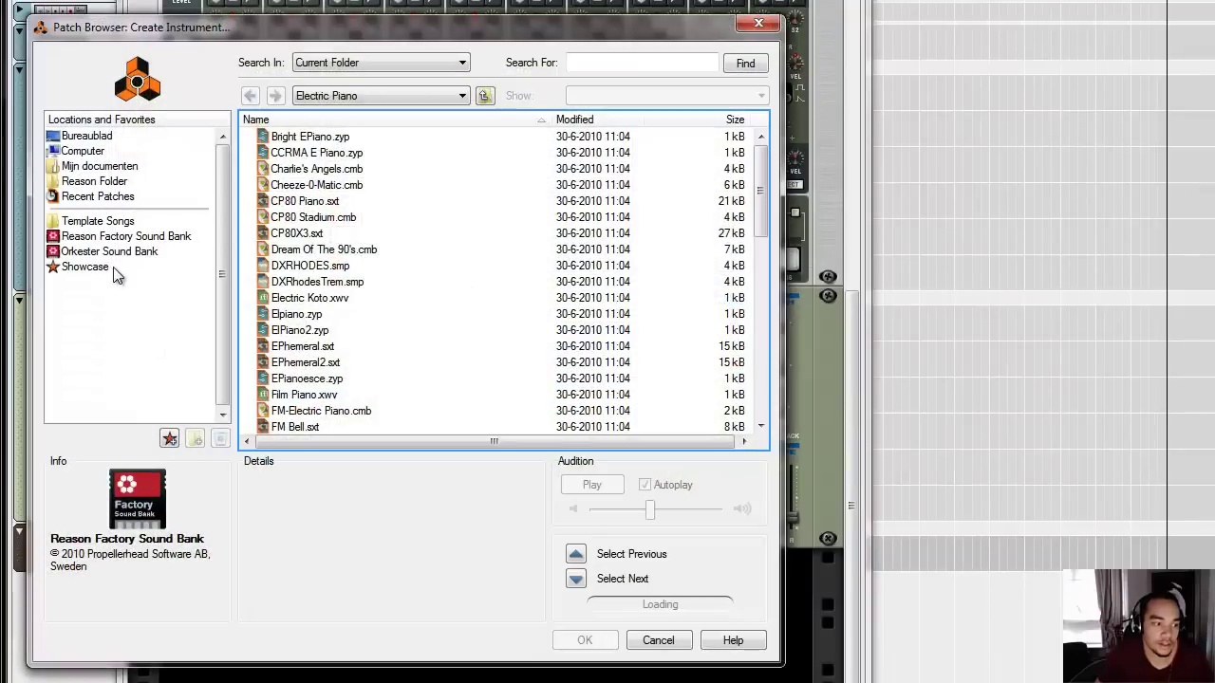
left_click(119, 237)
double_click(330, 155)
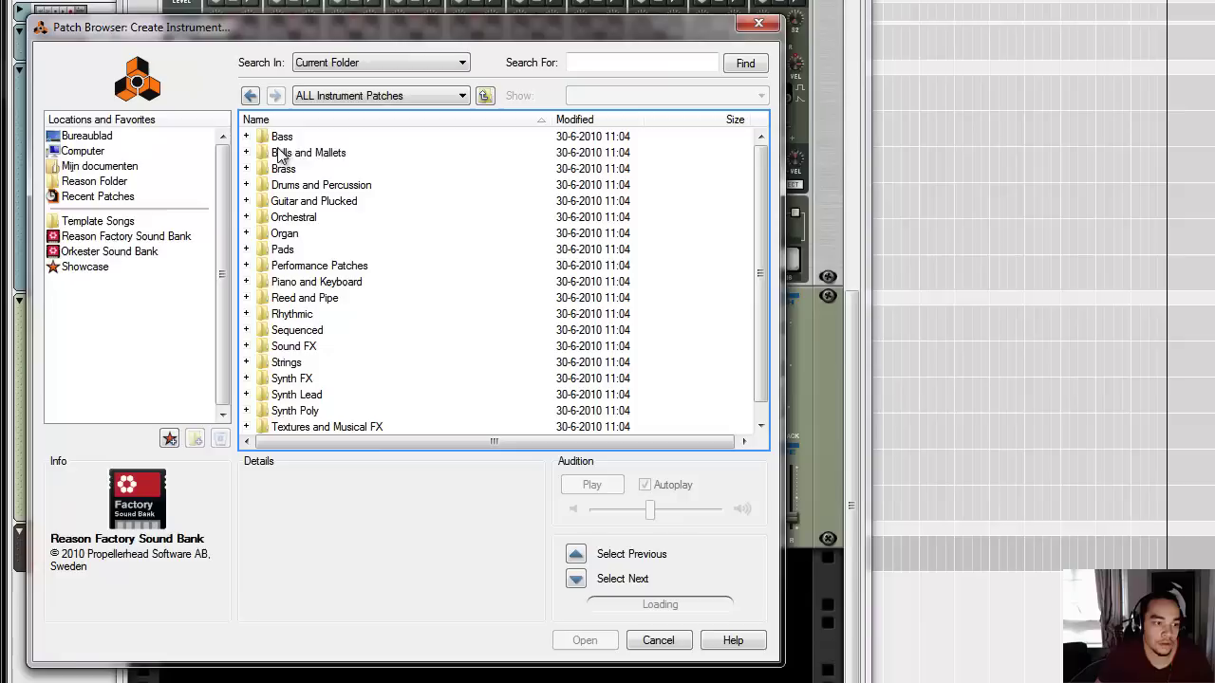
double_click(284, 138)
double_click(296, 168)
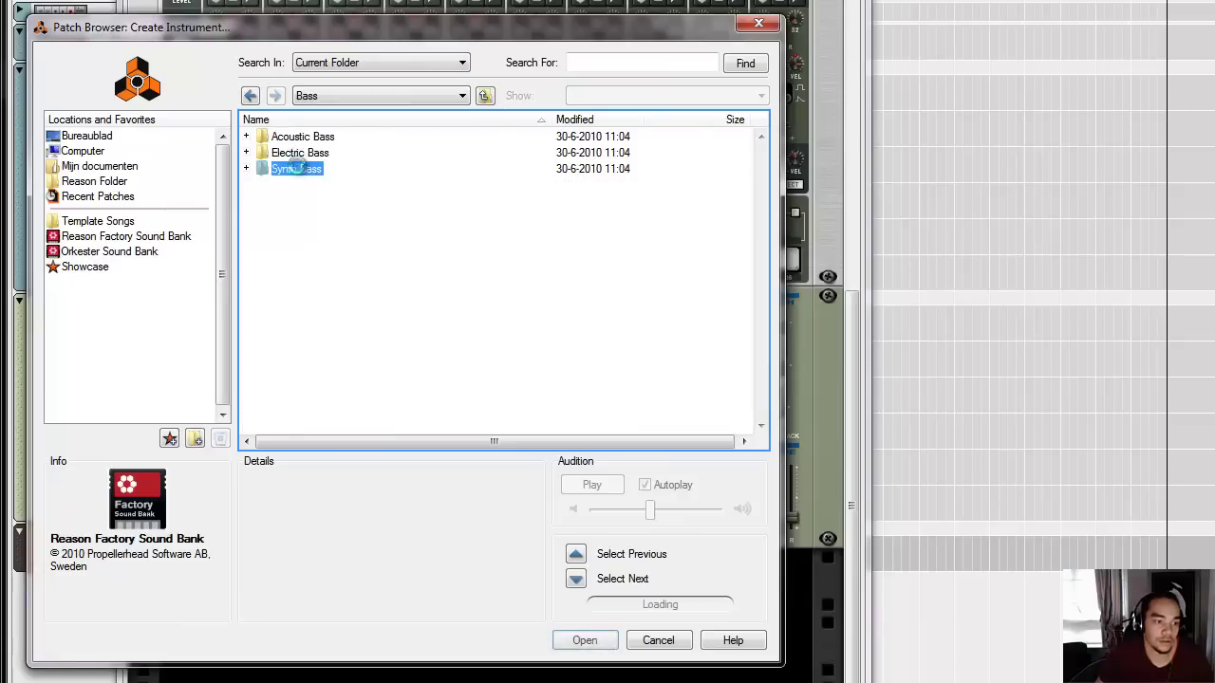
- Audition patches in the Synth Bass folder and create a SubTractor with one of its bass patches
scroll(294, 285, "down", 15)
scroll(304, 308, "down", 12)
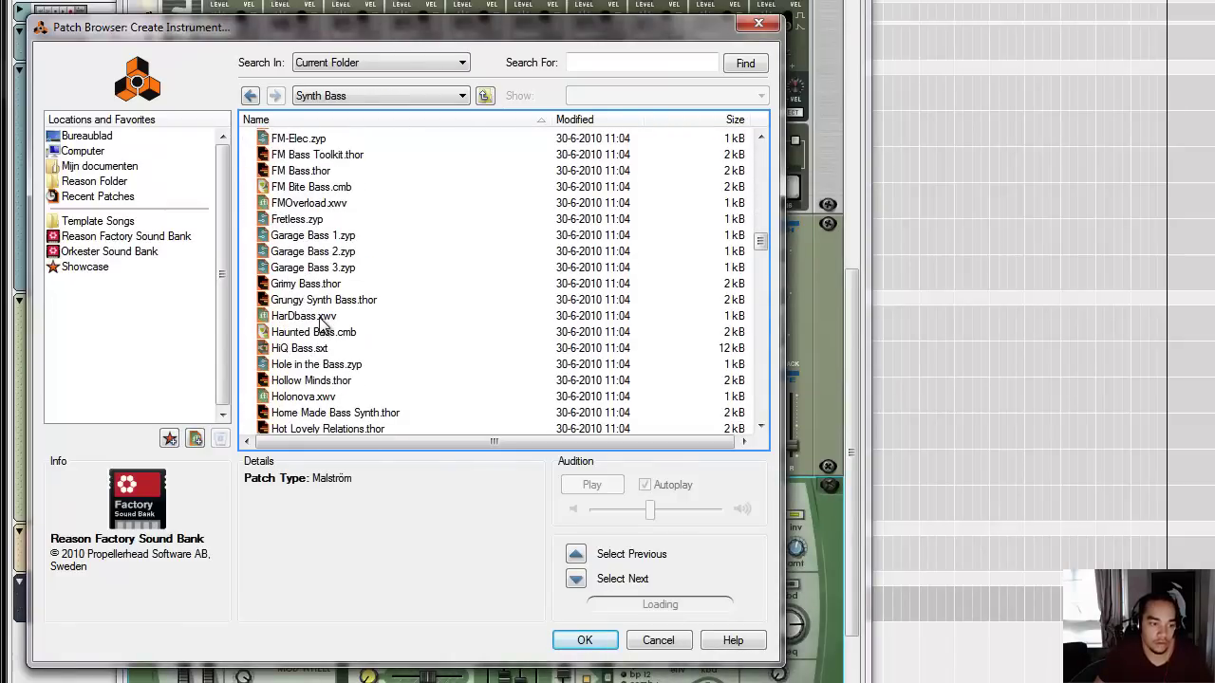
scroll(320, 323, "down", 8)
left_click(309, 355)
scroll(307, 356, "down", 5)
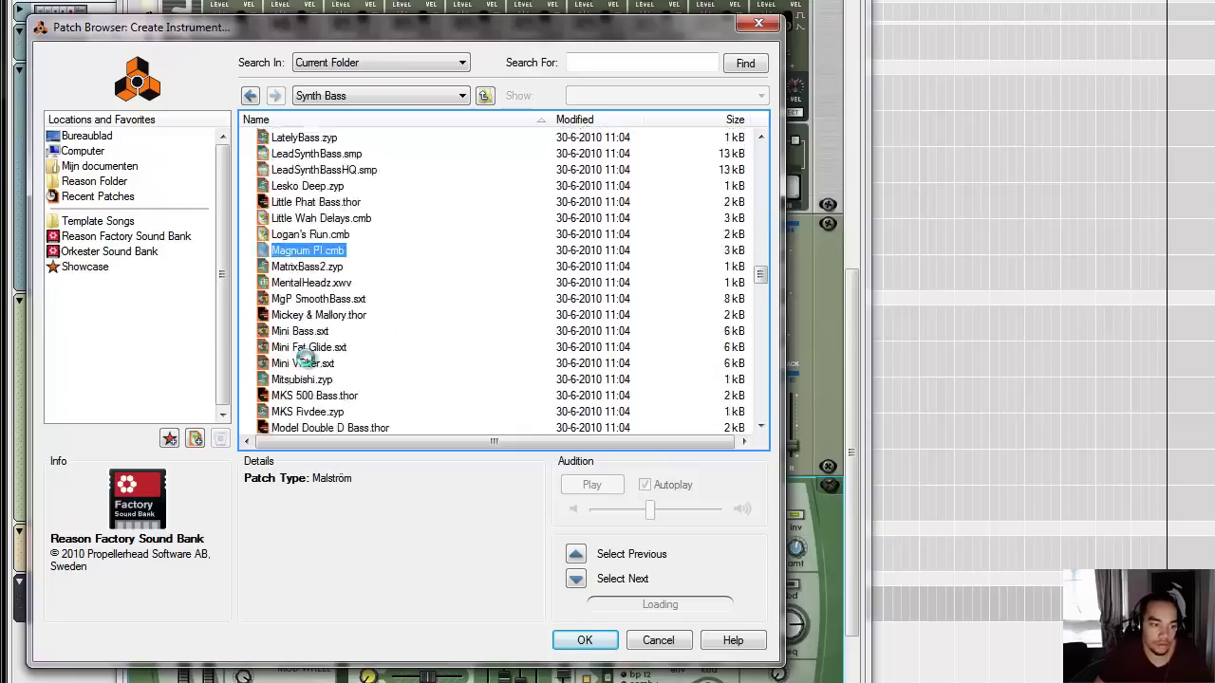
scroll(308, 366, "down", 5)
left_click(304, 323)
scroll(307, 344, "down", 6)
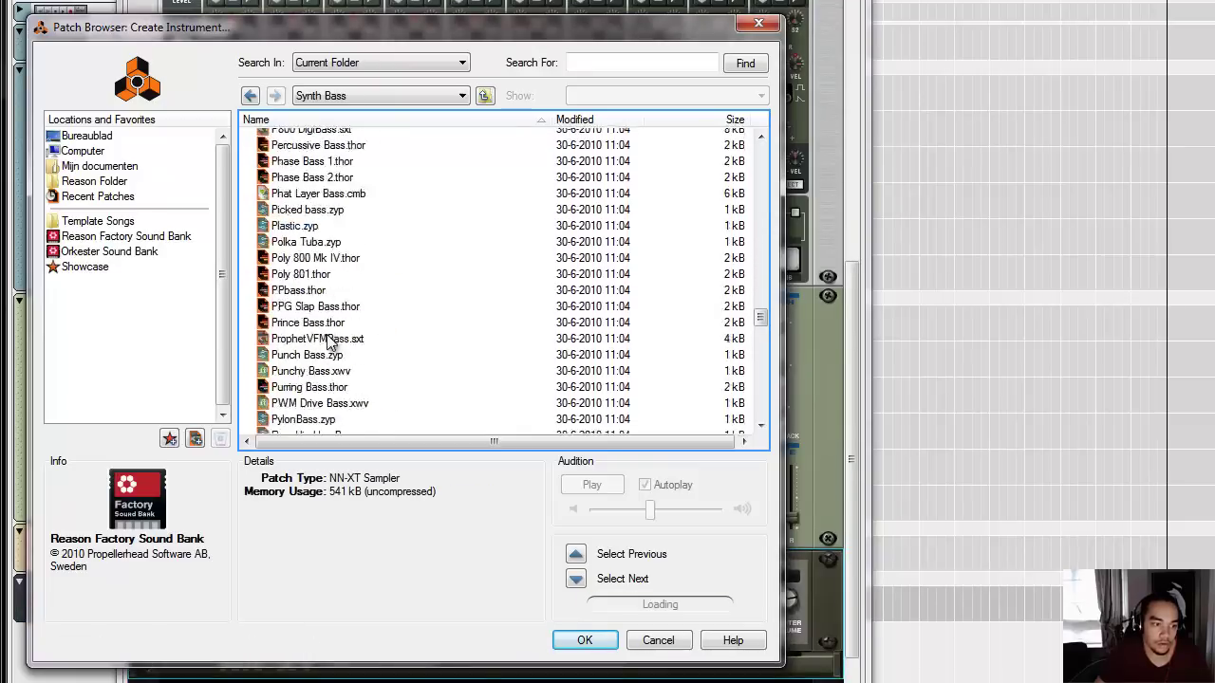
scroll(331, 344, "up", 10)
scroll(332, 346, "up", 12)
scroll(320, 347, "down", 2)
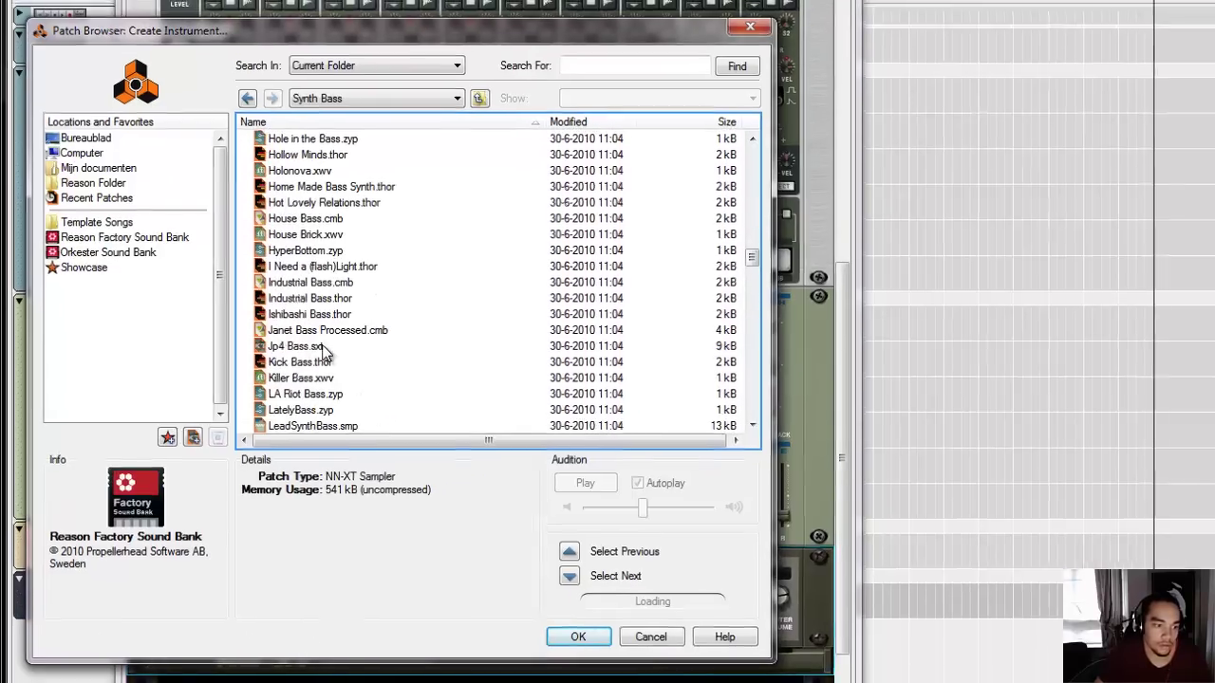
left_click(320, 347)
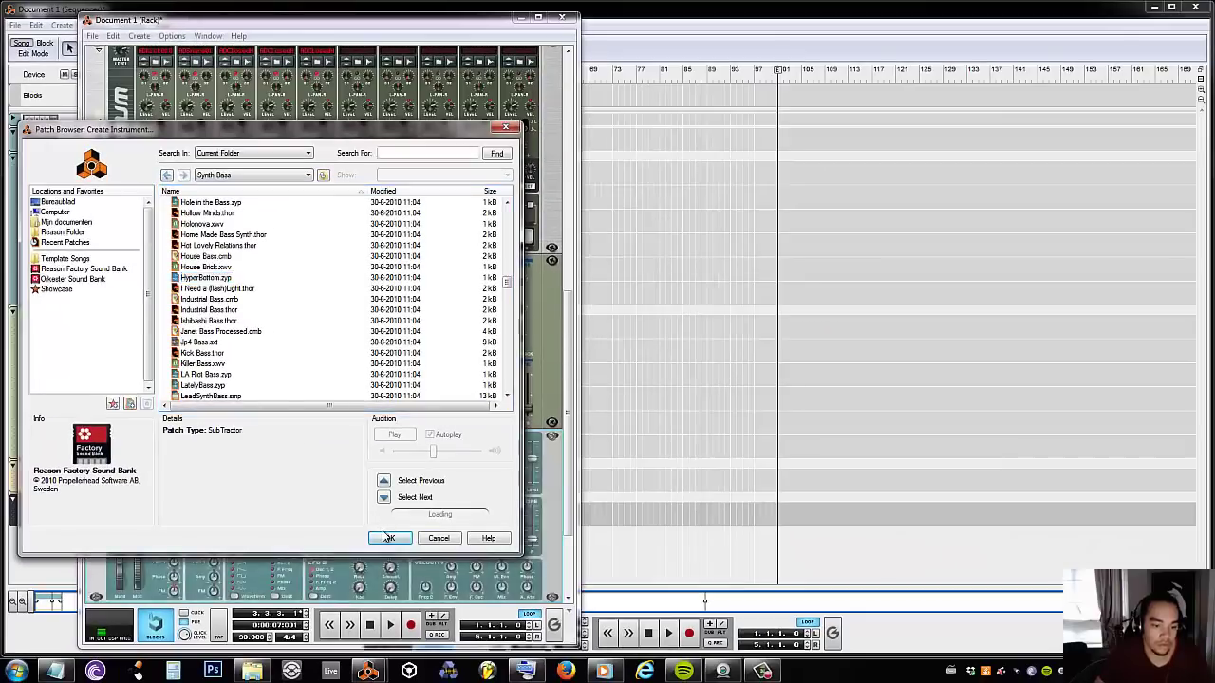
left_click(480, 586)
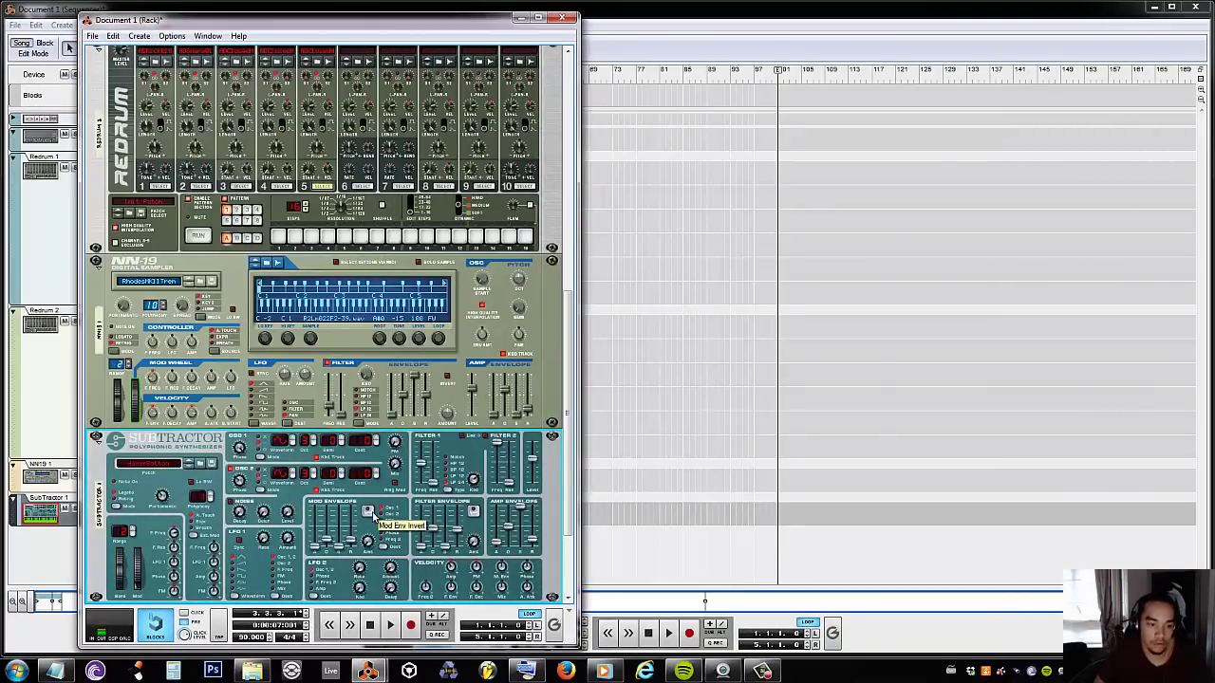
- Return to the sequencer, play the loop from the song start, stop it and delete the NN19 1 clip
left_click(691, 487)
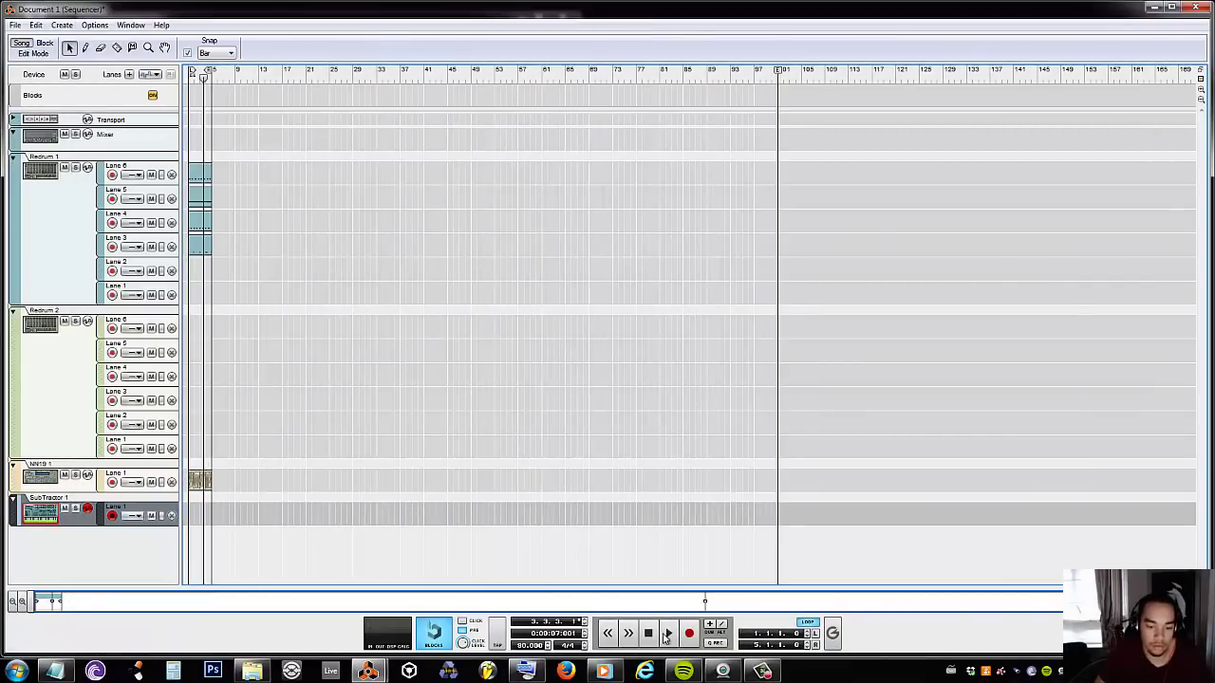
key("shift+Return")
left_click(666, 634)
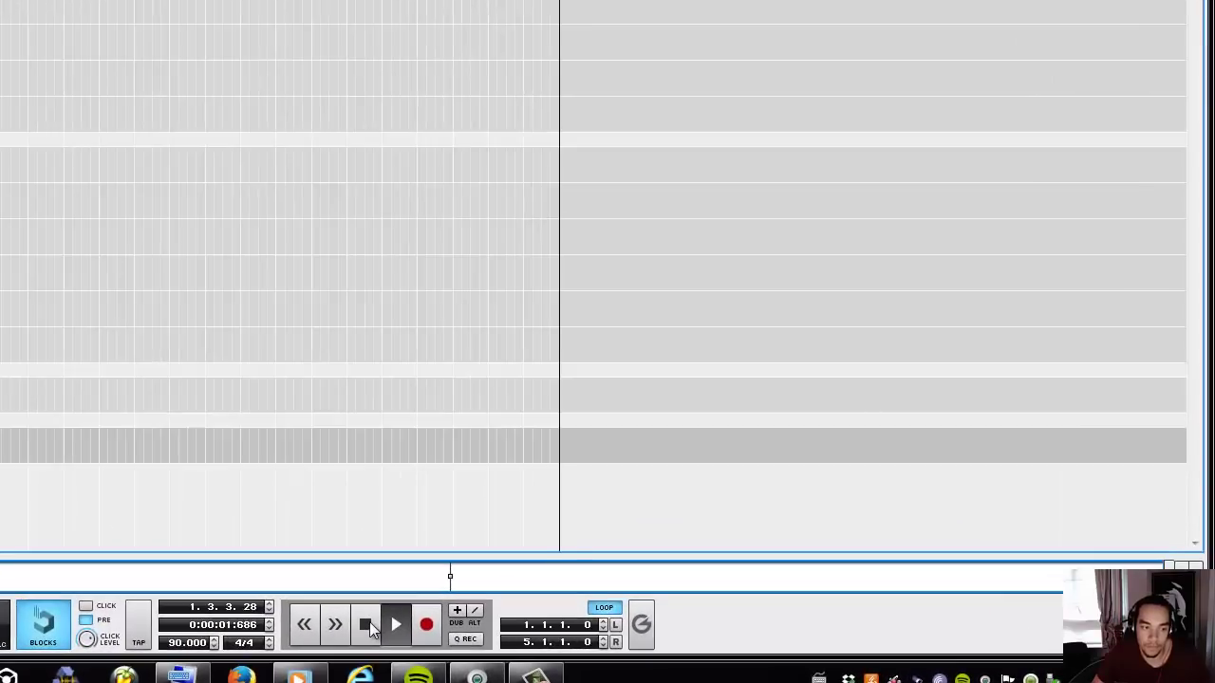
left_click(367, 624)
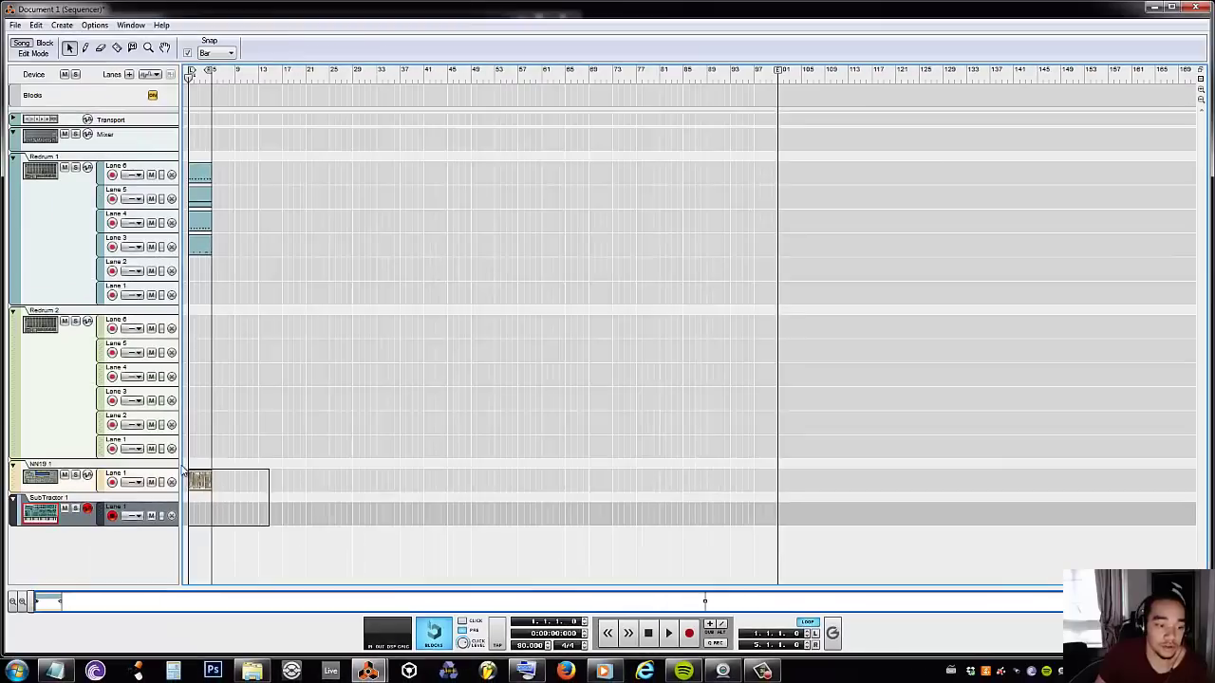
key("Delete")
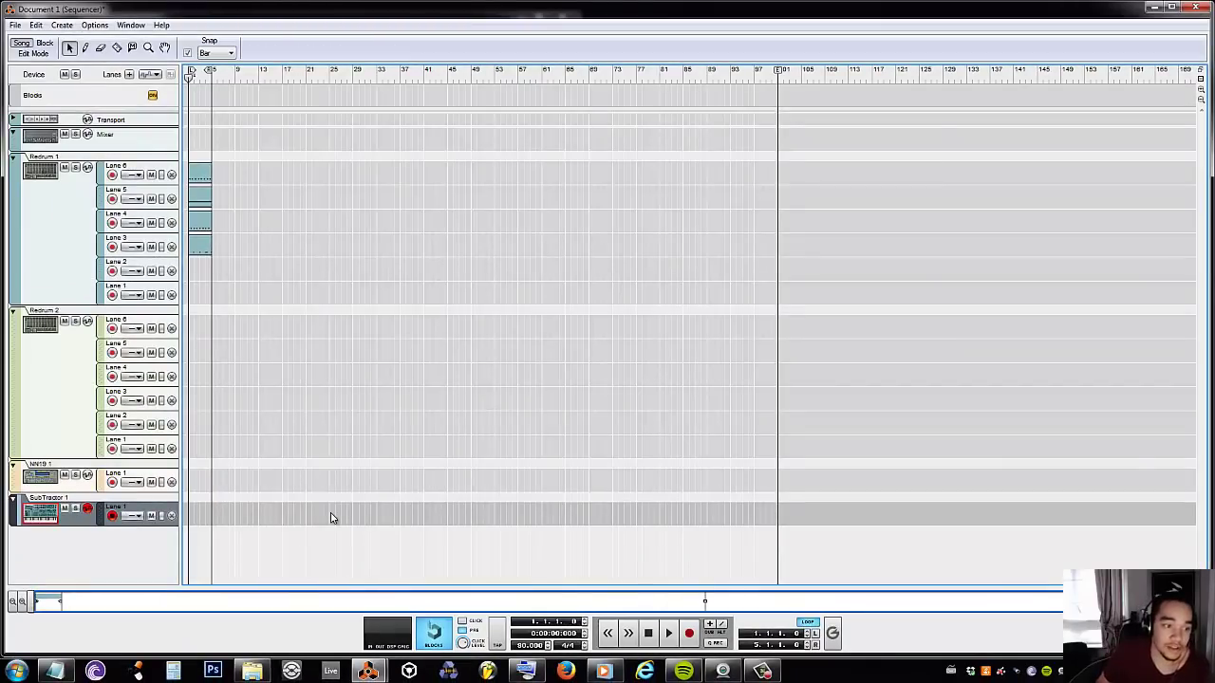